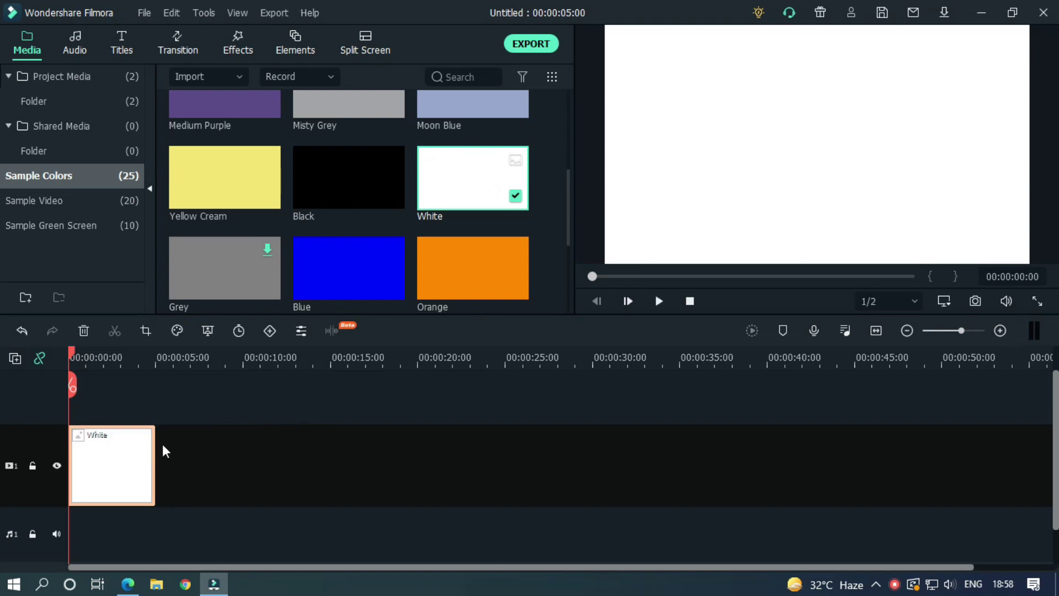
Extend the White clip on the timeline to about 55 seconds
left_click_drag(153, 442, 1030, 403)
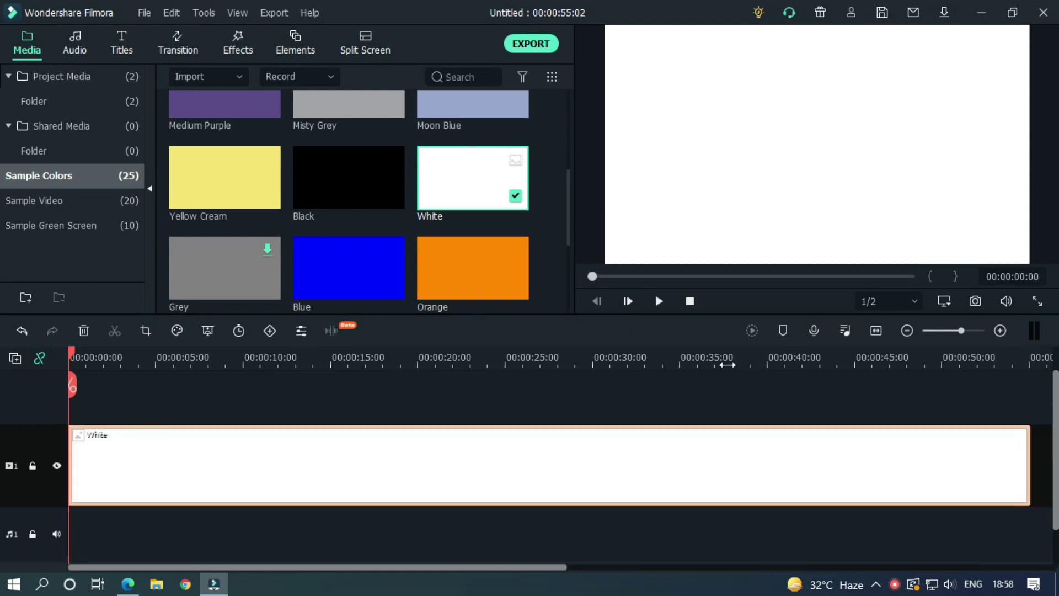
Preview the Syn Cole - Time music from the project media and place it on audio track 1 at the timeline's start
left_click(87, 77)
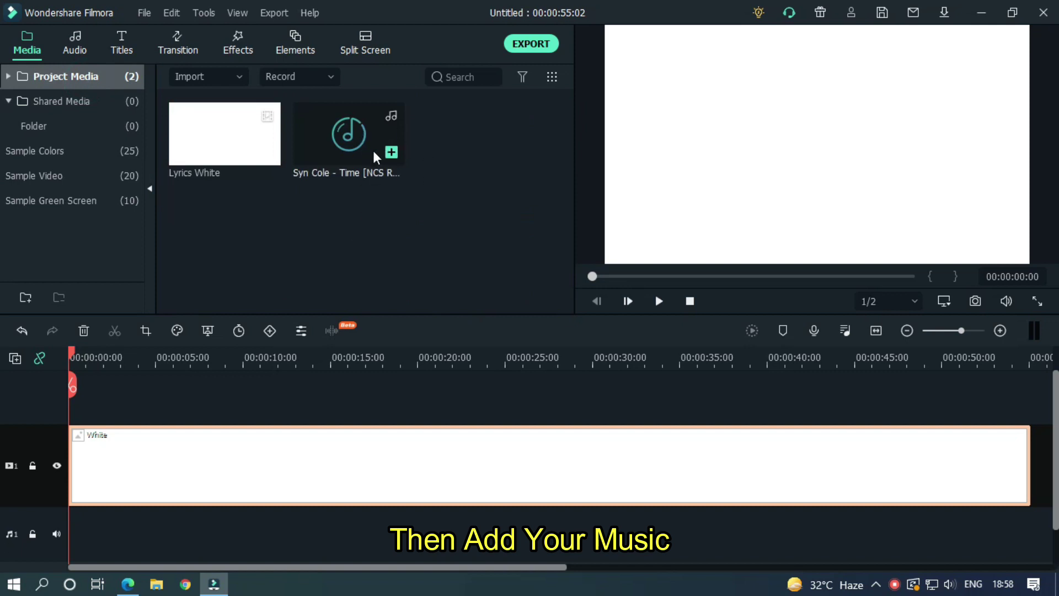
right_click(352, 137)
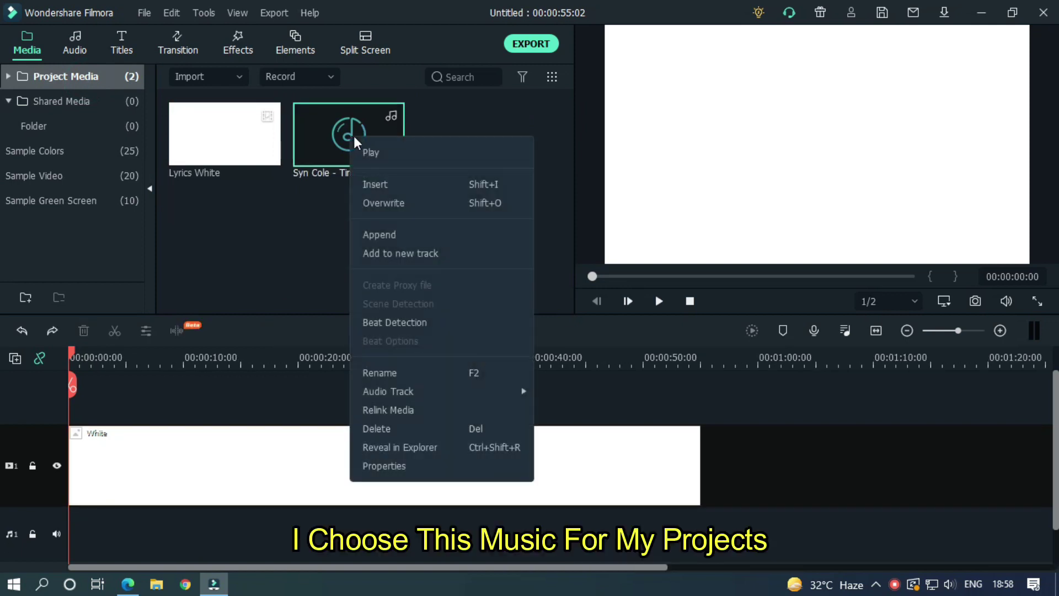
left_click(376, 152)
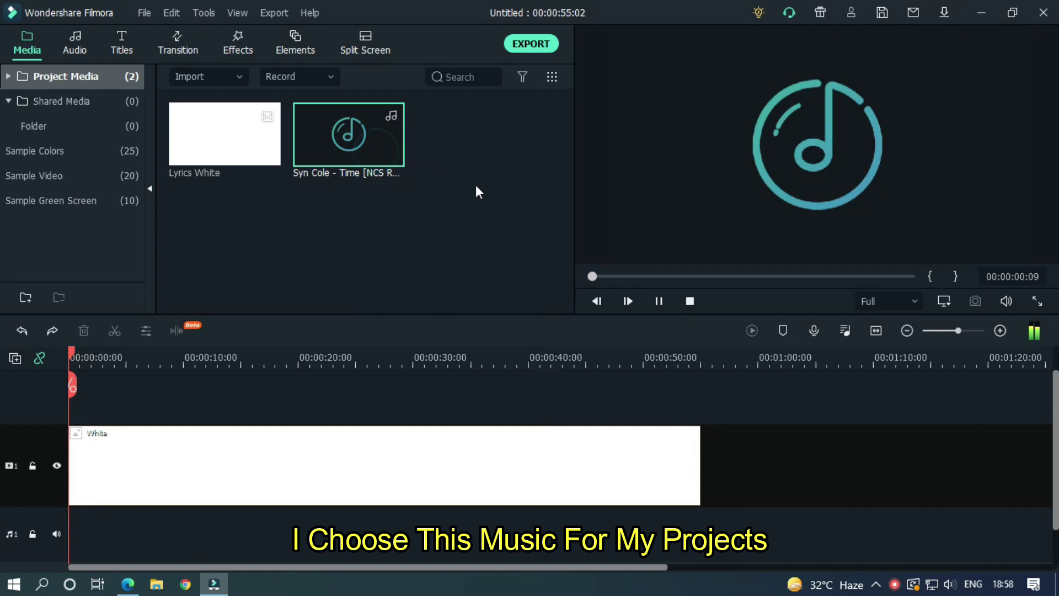
left_click(632, 276)
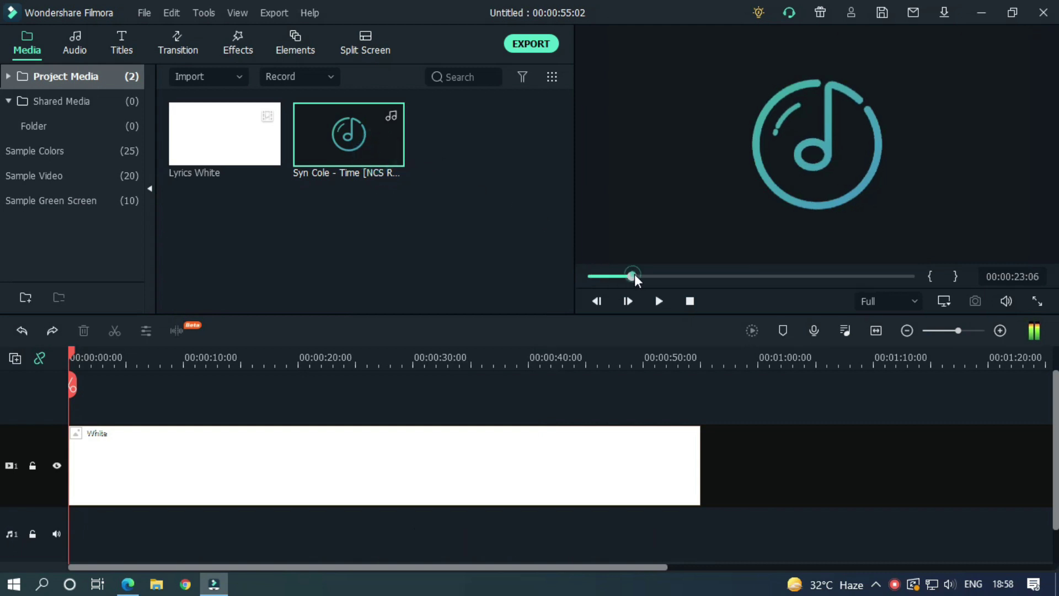
left_click(658, 300)
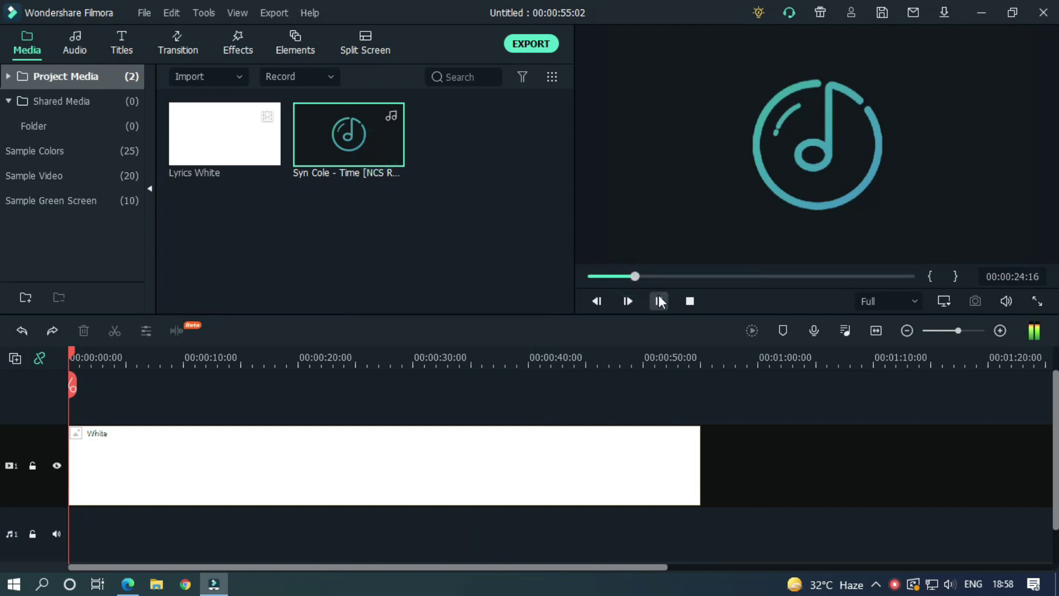
left_click(660, 302)
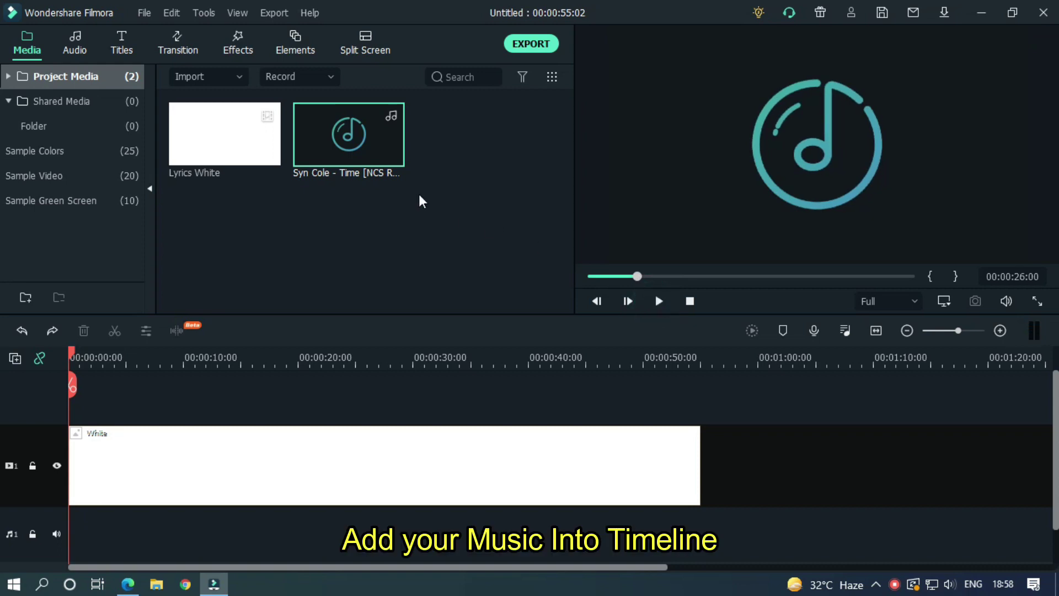
left_click_drag(379, 142, 146, 491)
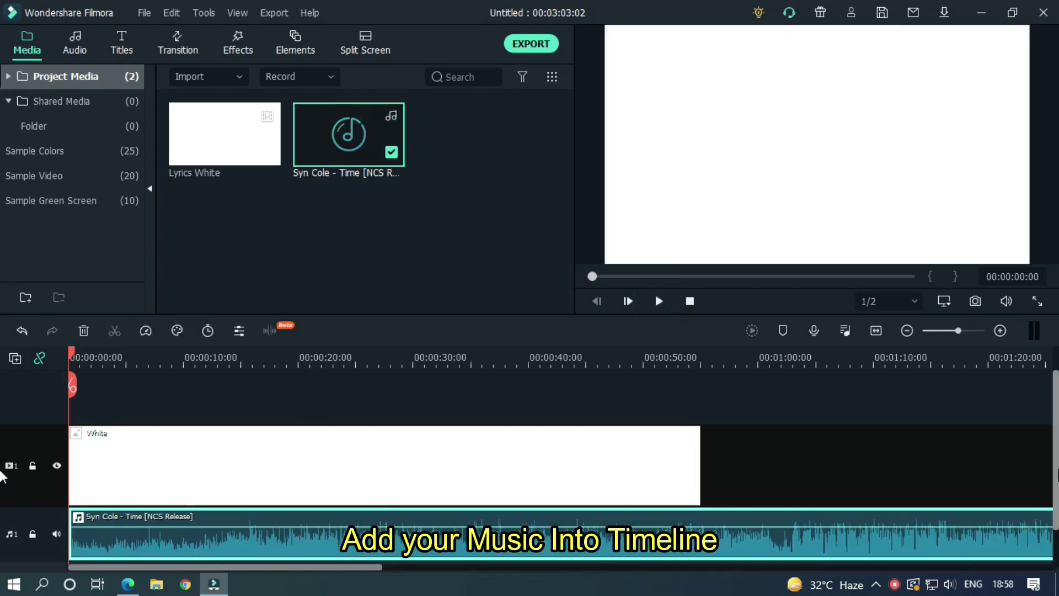
Play the song up to where the lyrics start and set the playhead at 00:00:15:19
scroll(270, 361, "up", 3)
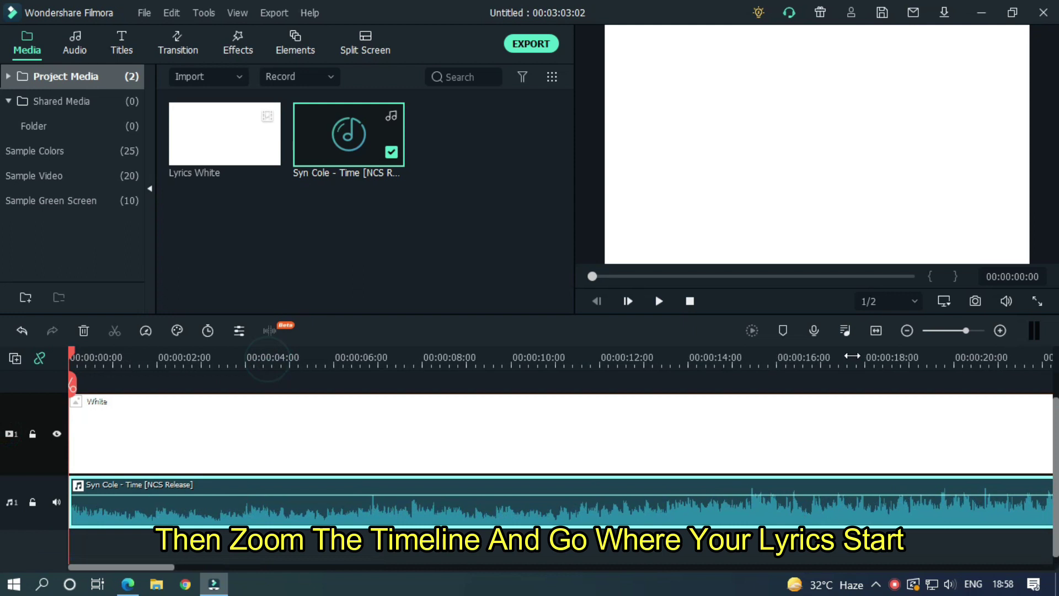
left_click_drag(153, 567, 197, 567)
left_click(246, 357)
key("space")
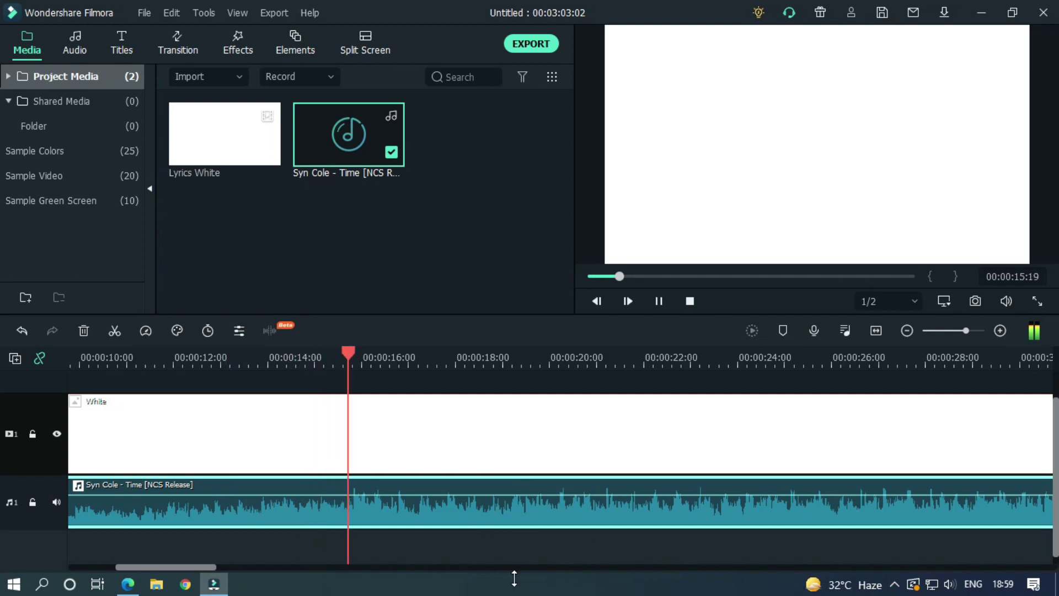
key("space")
left_click(350, 358)
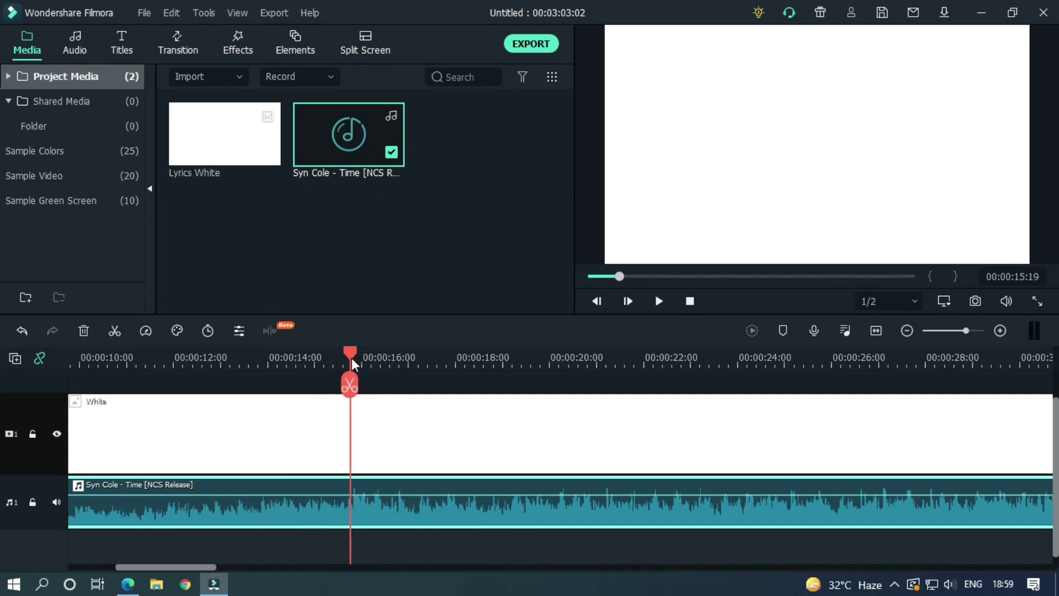
Add a Default Title on video track 2 at the playhead and replace its text with "i"
scroll(673, 396, "up", 1)
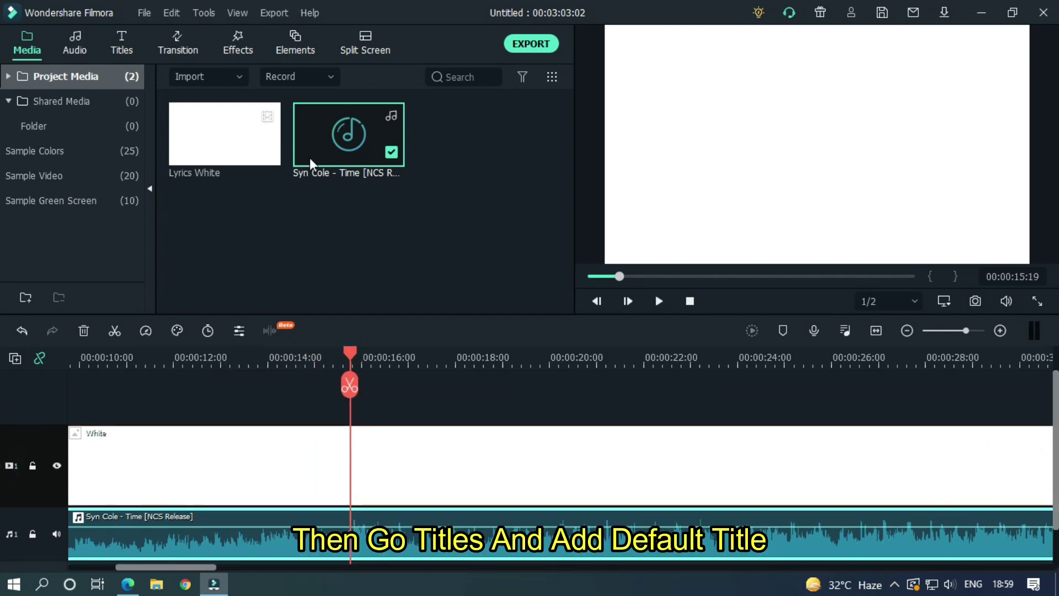
left_click(122, 47)
left_click_drag(273, 165, 351, 403)
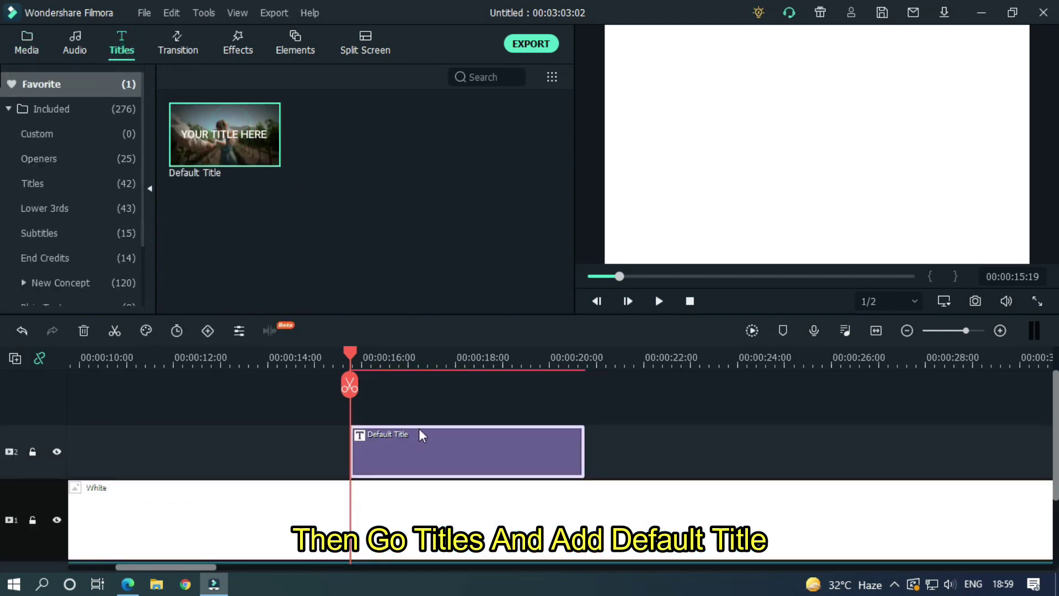
double_click(521, 443)
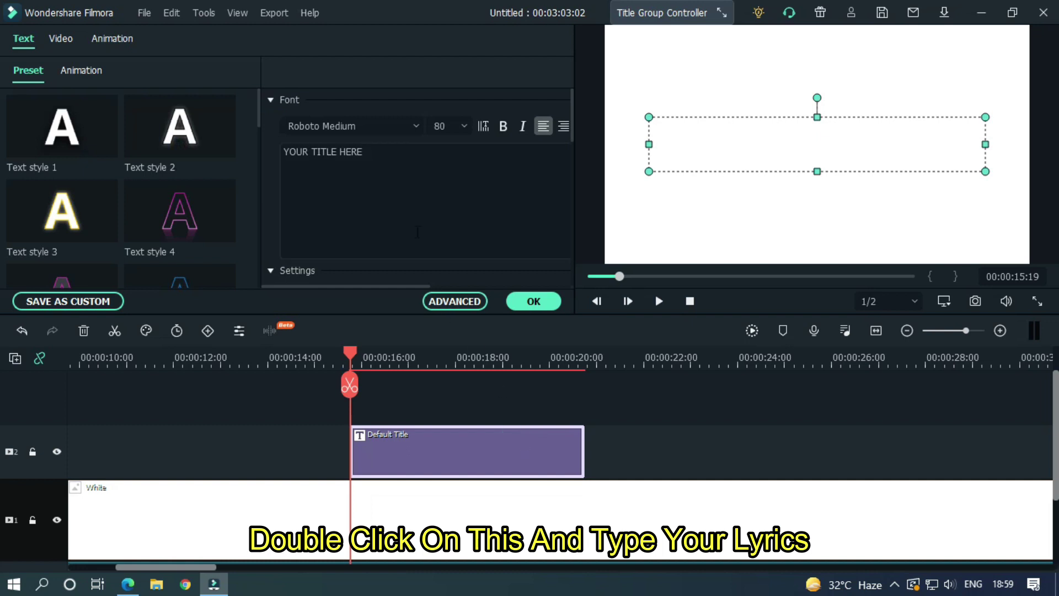
triple_click(461, 175)
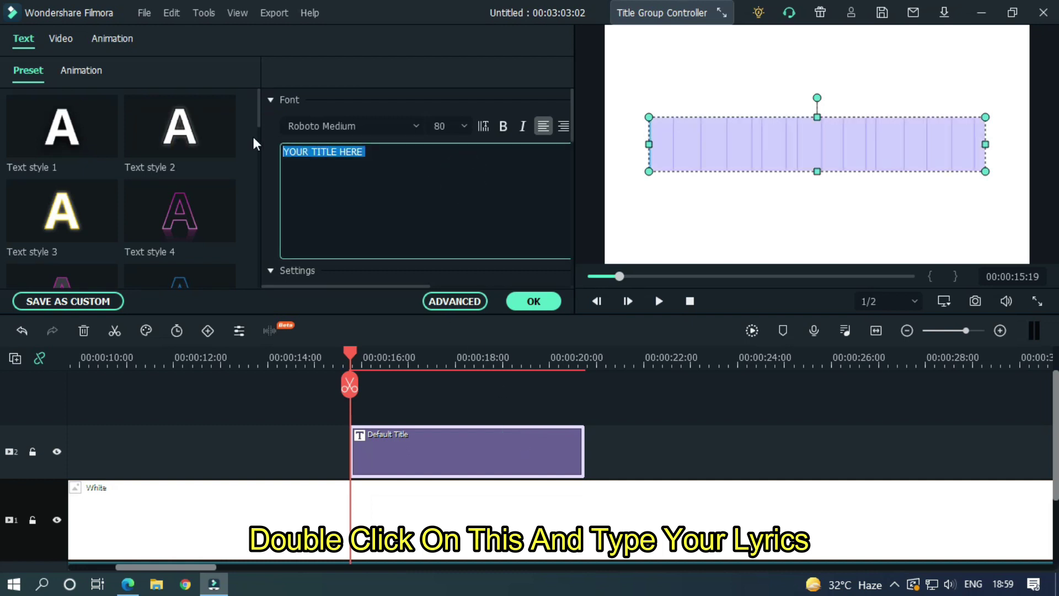
key("BackSpace")
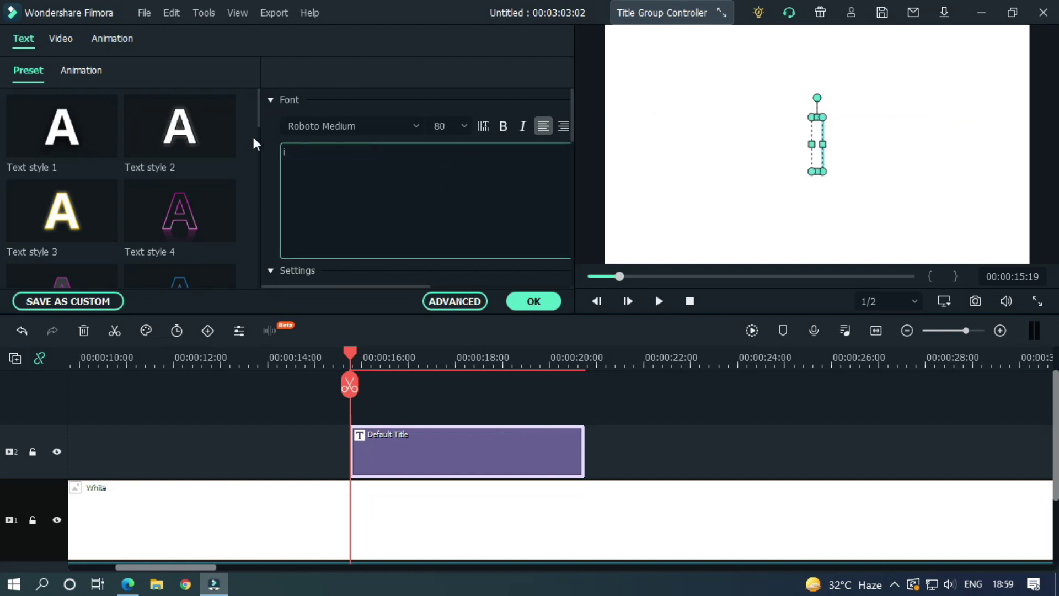
Format the title text with the sweet purple font, black colour and size 90
double_click(374, 126)
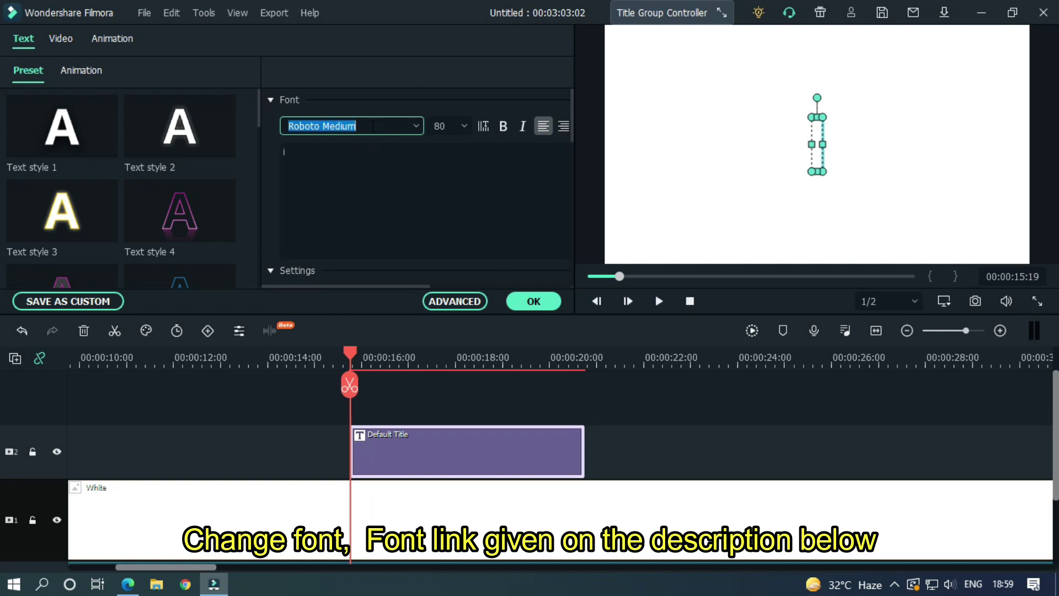
key("Return")
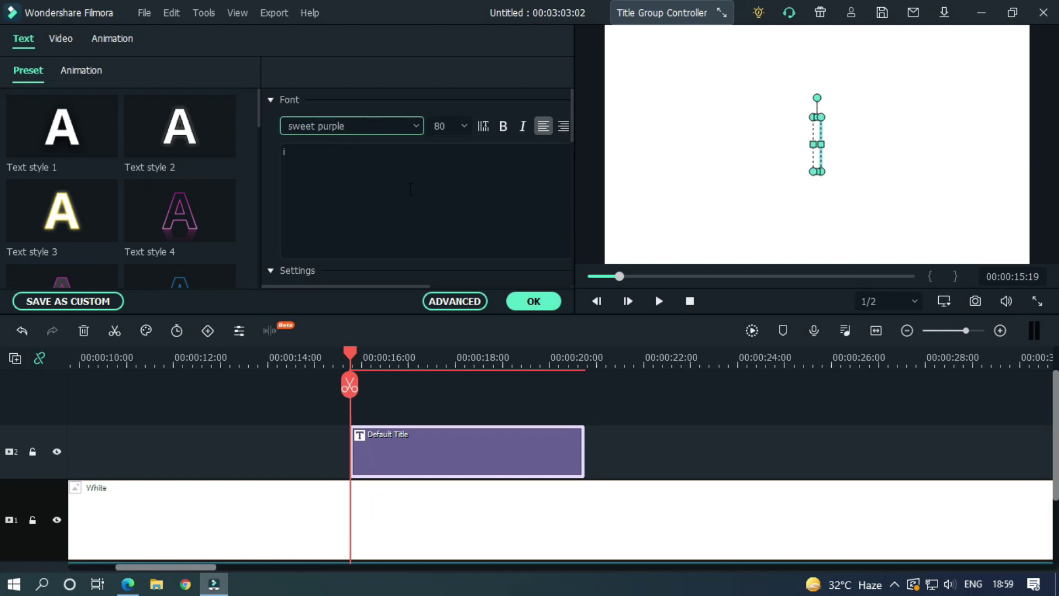
left_click_drag(572, 103, 572, 150)
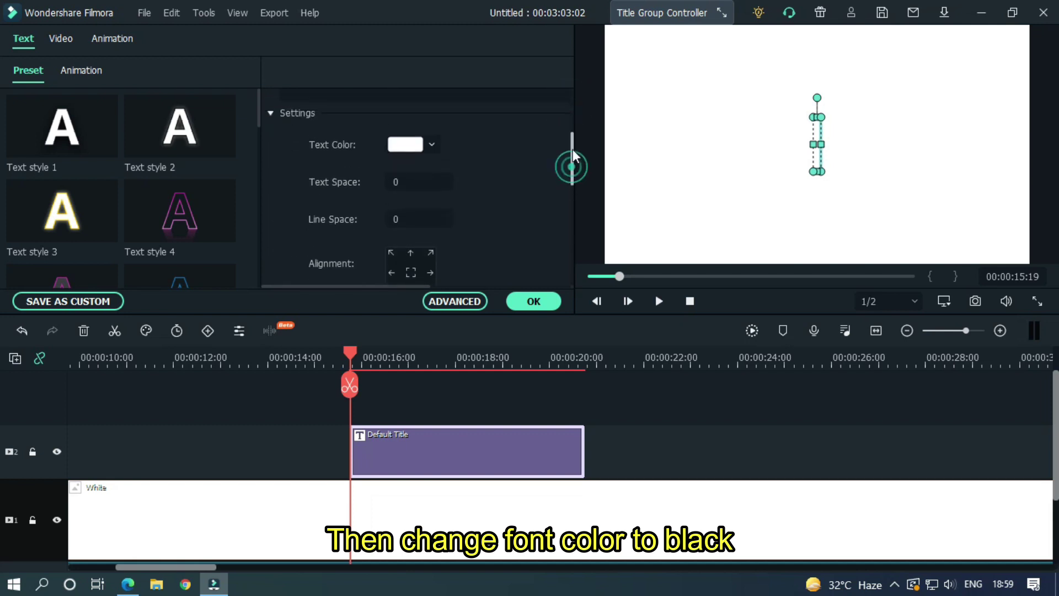
left_click(406, 154)
left_click(394, 242)
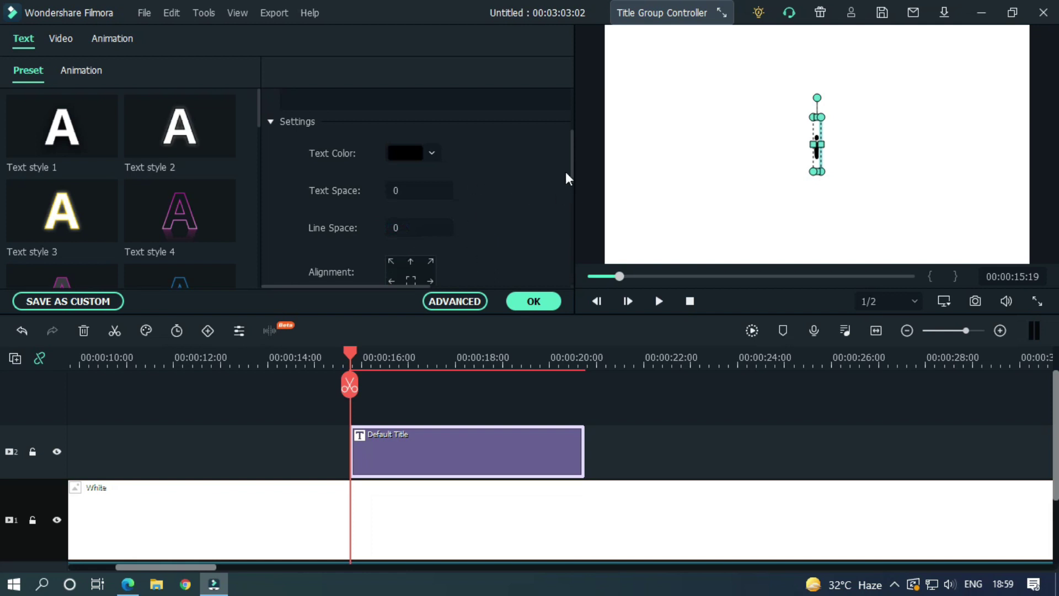
scroll(574, 156, "up", 3)
left_click(452, 127)
type("90")
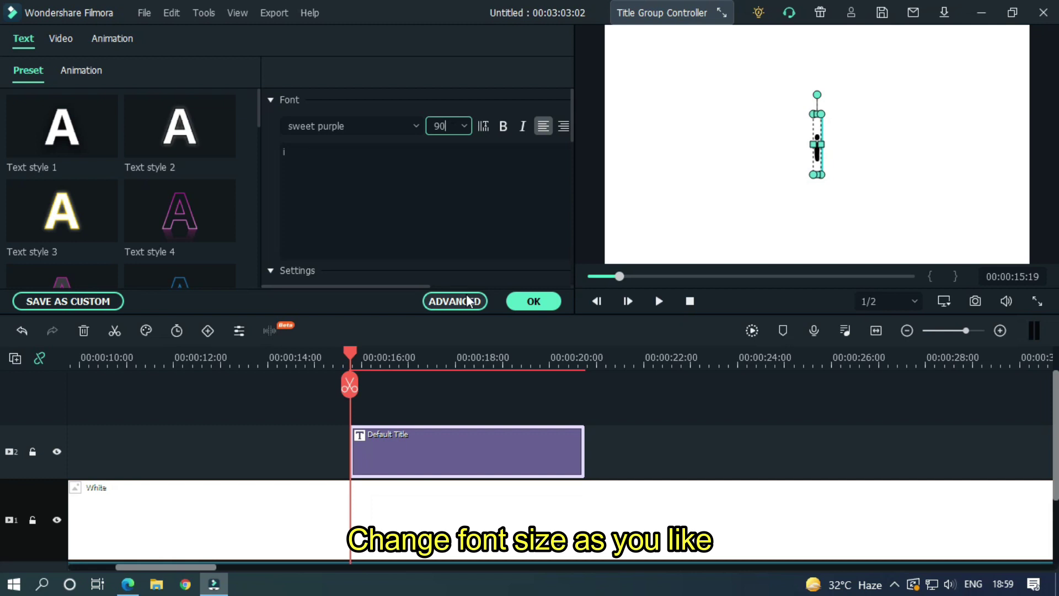
Switch to the Edge browser to read the lyrics of Syn Cole's Time, and return to Filmora
left_click(128, 586)
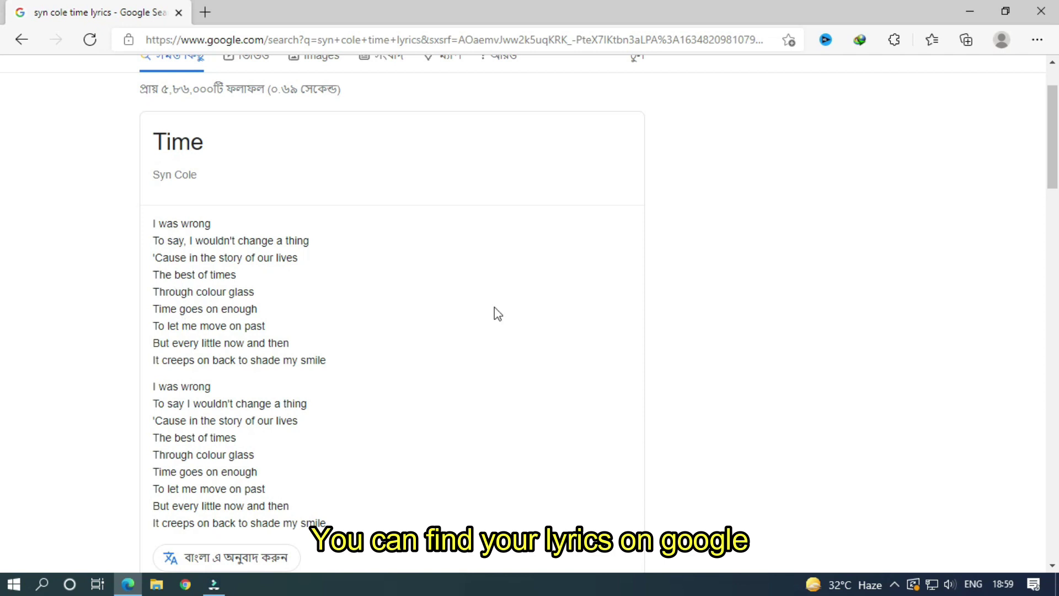
scroll(1, 111, "down", 3)
scroll(1, 113, "up", 2)
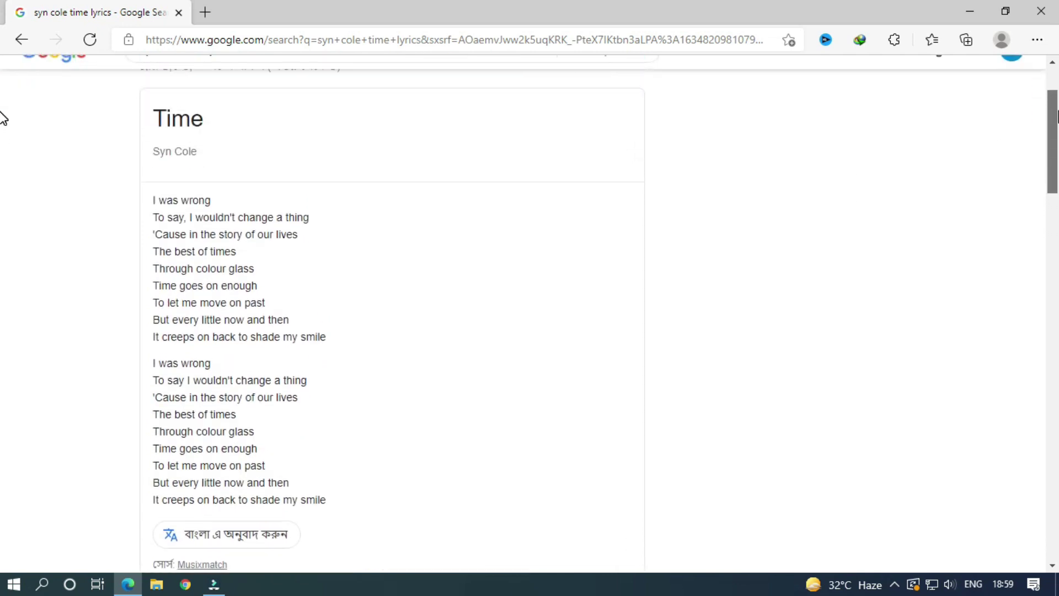
key("alt+Tab")
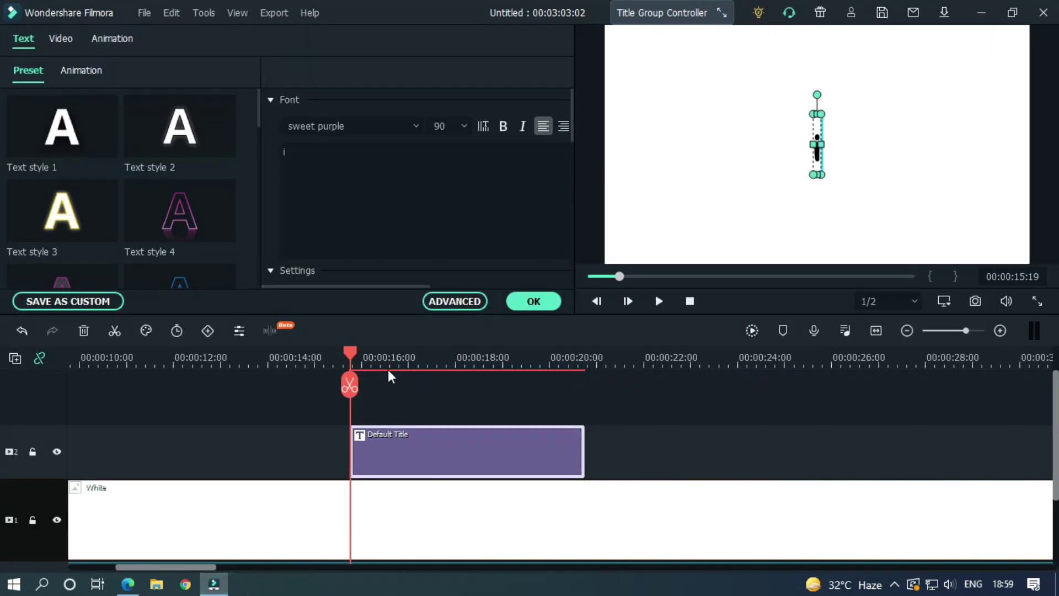
Play back the title against the song, split its clip at 00:00:16:18 and delete the remainder
left_click(340, 353)
key("space")
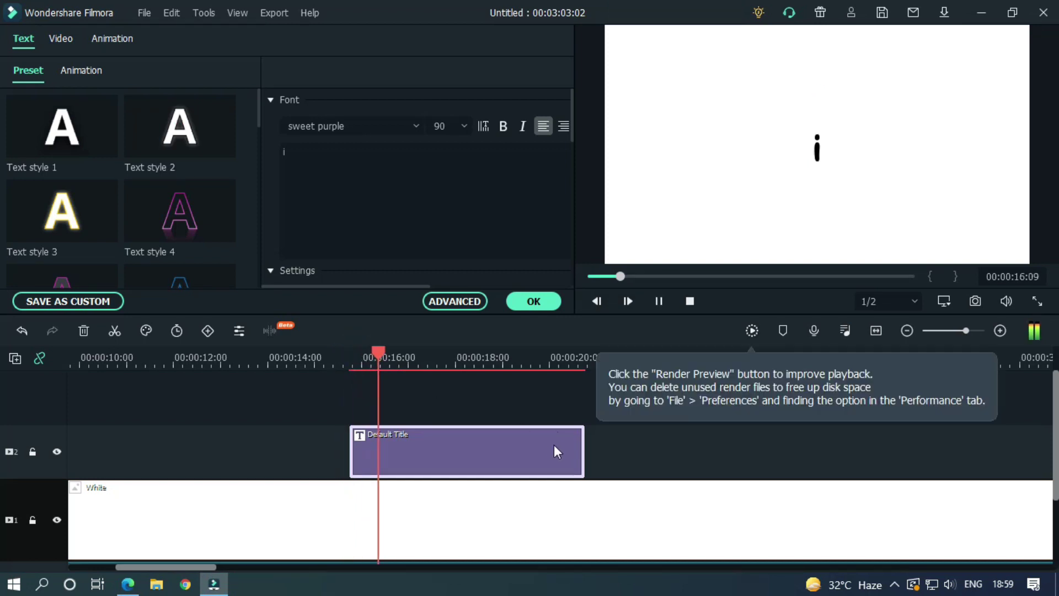
left_click(663, 449)
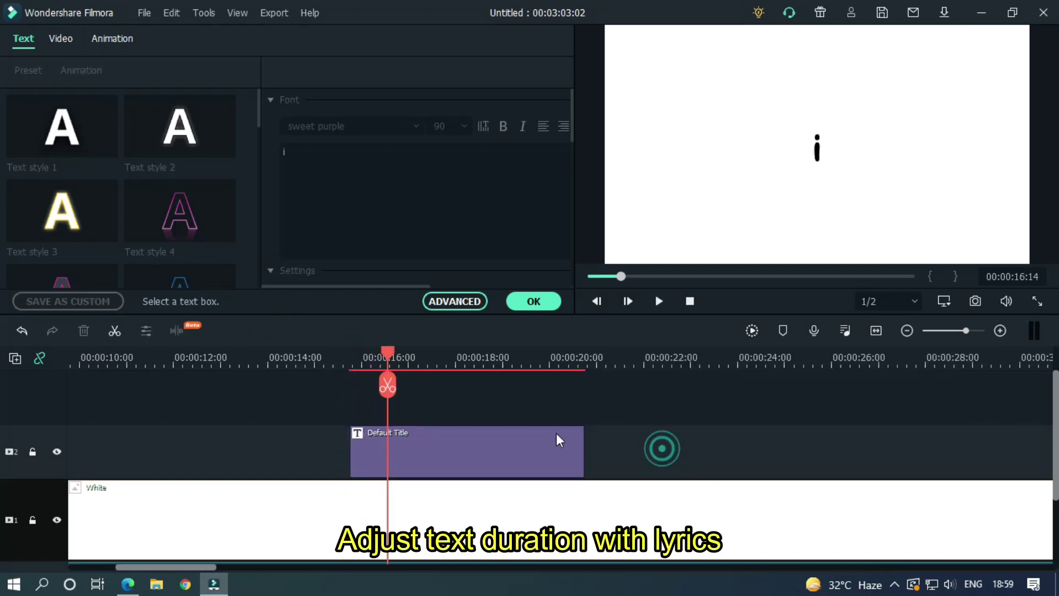
left_click_drag(388, 354, 345, 358)
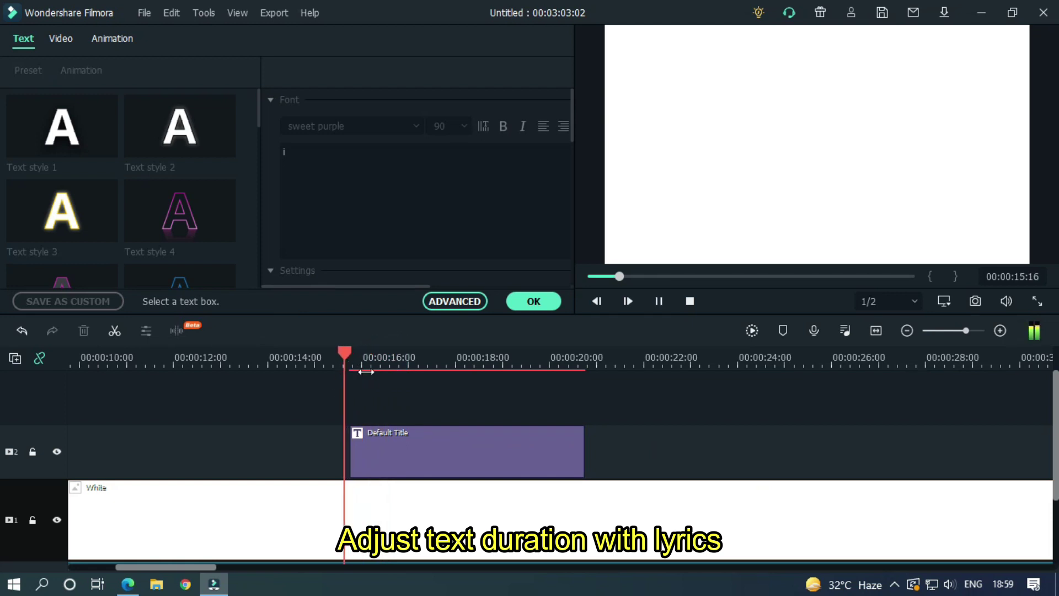
key("space")
left_click(419, 455)
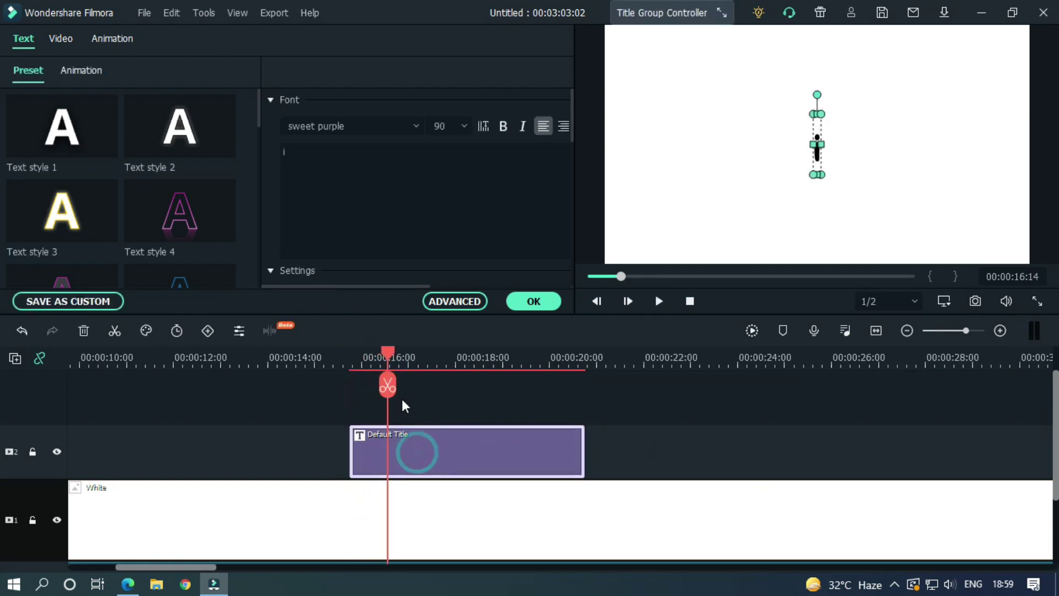
left_click(399, 357)
left_click_drag(397, 357, 395, 356)
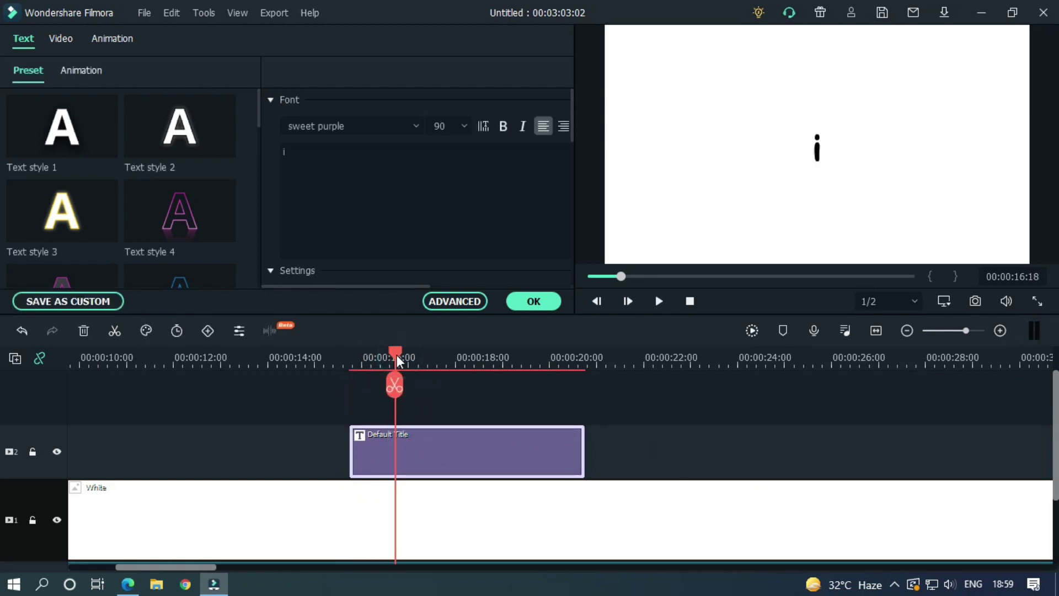
left_click(395, 384)
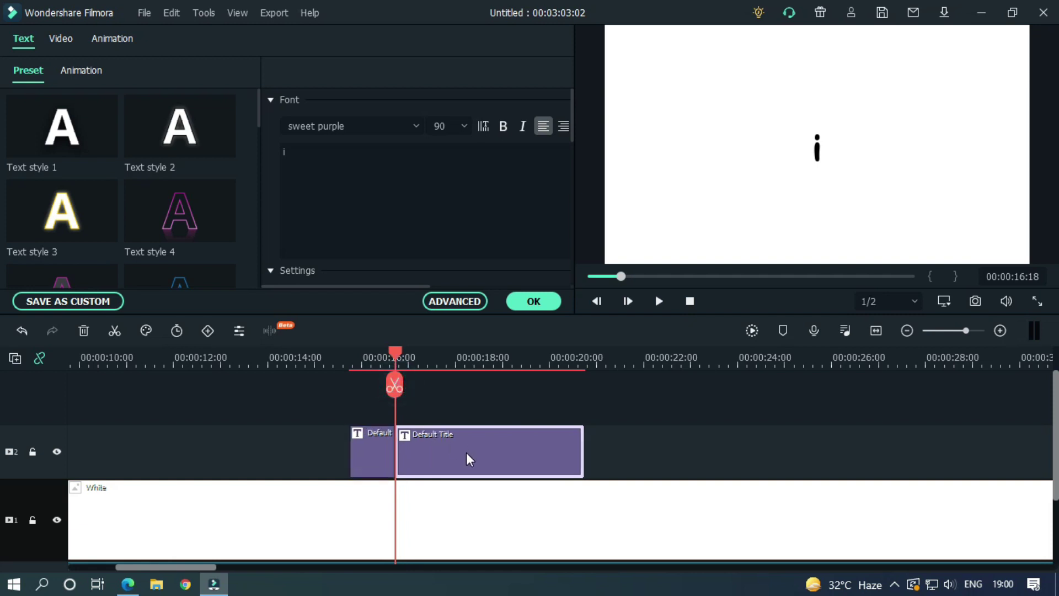
key("Delete")
Apply the Up Down 2 animation to the "i" title in the advanced text editor
double_click(376, 445)
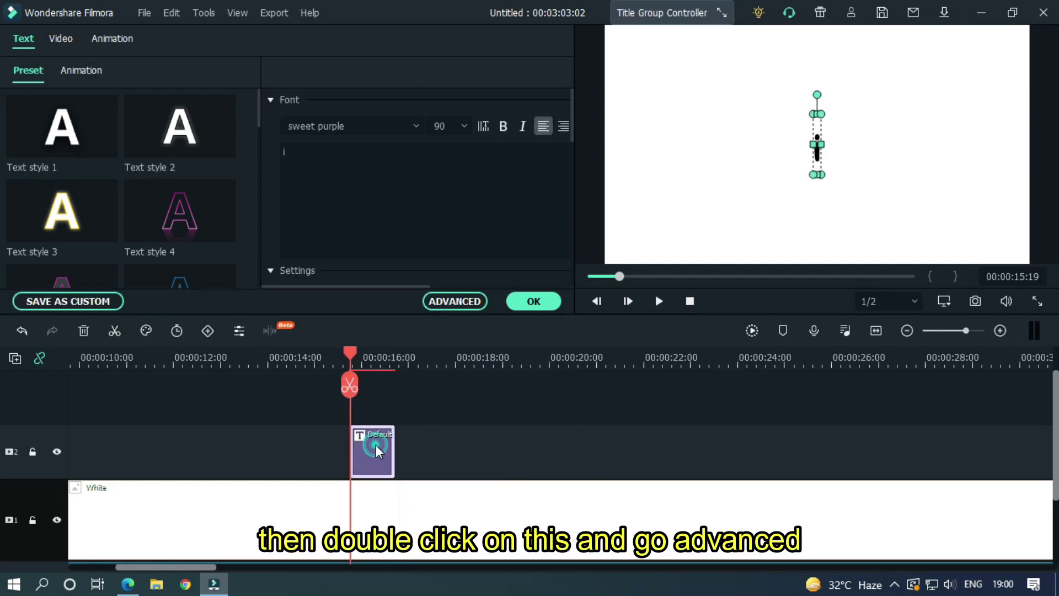
left_click(449, 303)
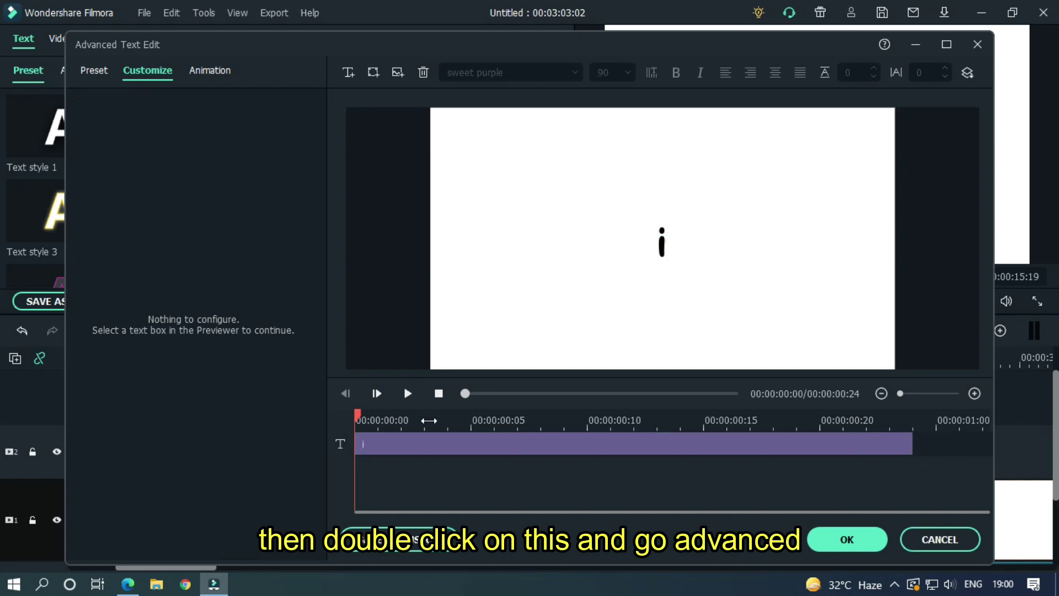
left_click(221, 72)
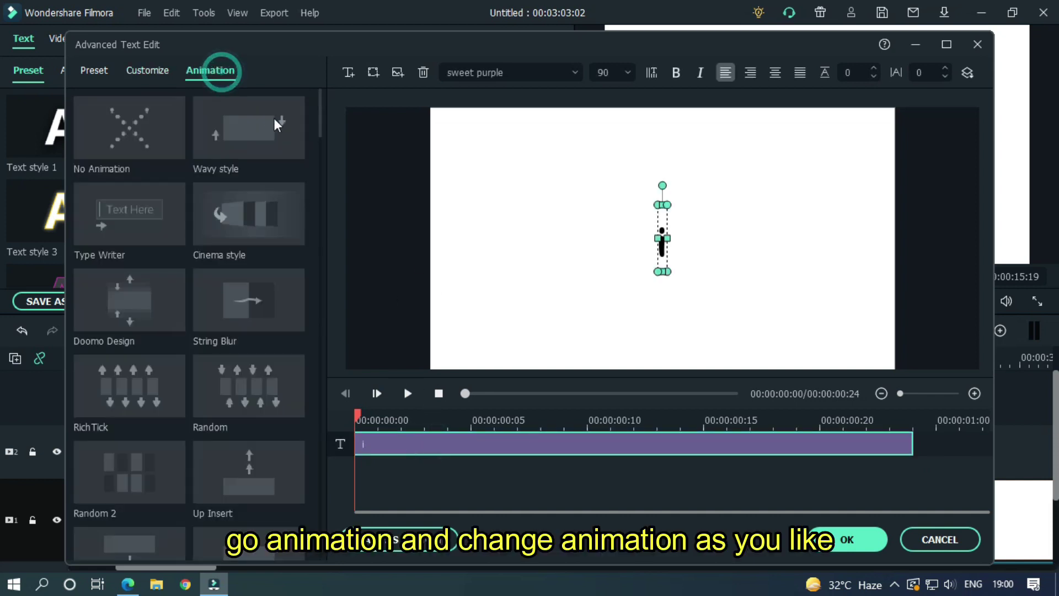
left_click_drag(322, 119, 319, 458)
mouse_move(95, 329)
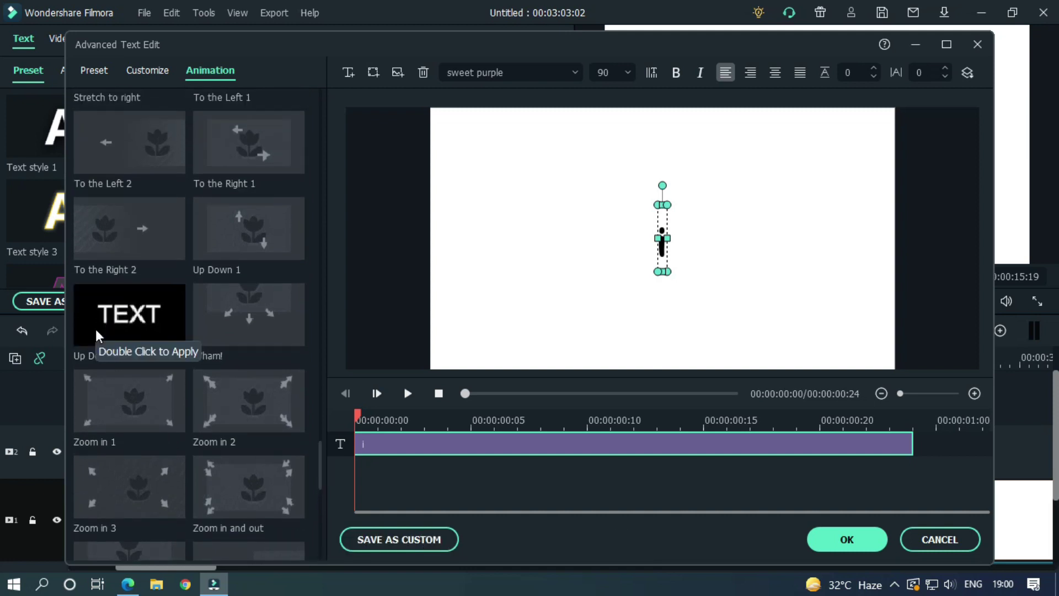
double_click(95, 329)
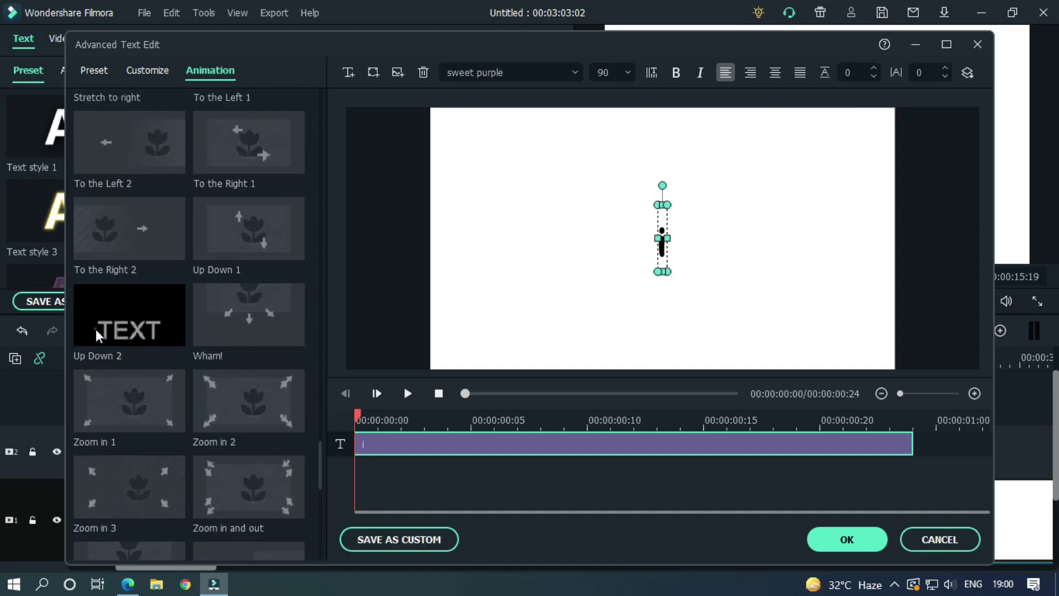
Confirm the animation, play back the "i" title and extend its clip slightly to 00:00:01:02
left_click(829, 539)
left_click(488, 414)
key("space")
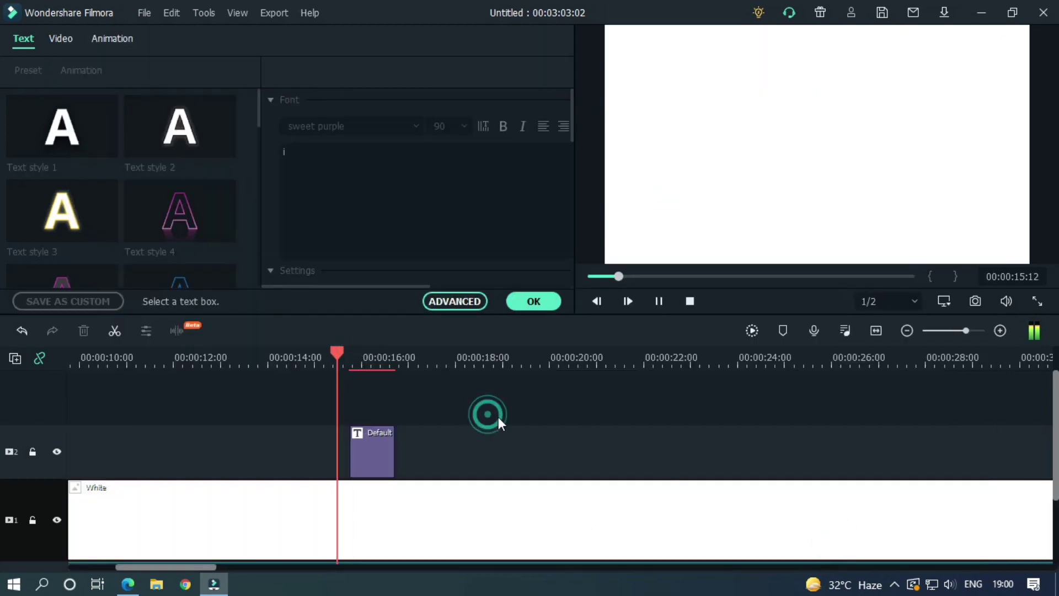
left_click(383, 451)
left_click_drag(398, 444, 400, 444)
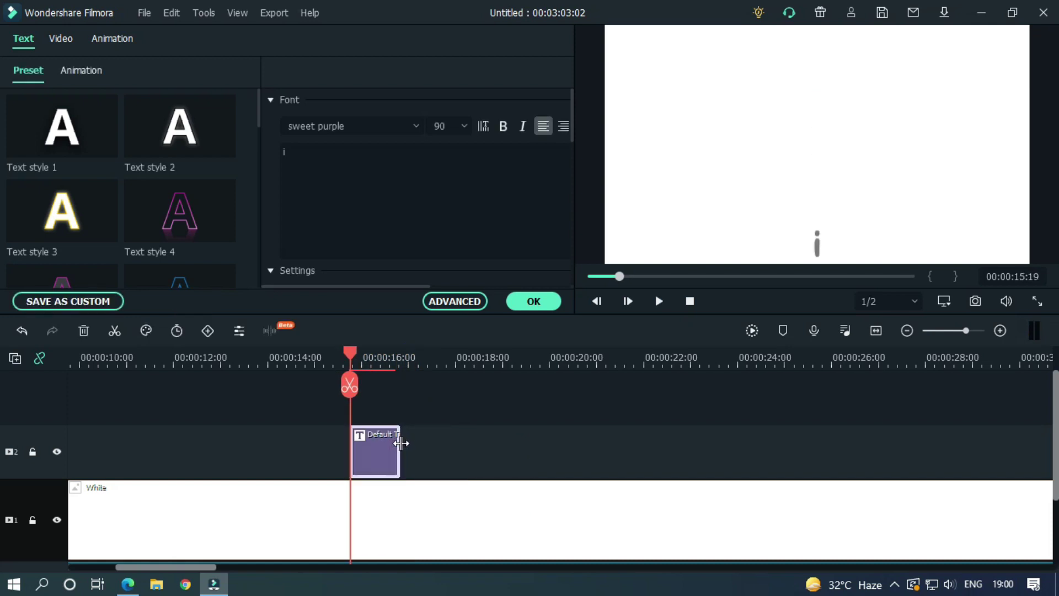
Play on to the next lyric and paste a copy of the "i" title at 00:00:17:02
key("space")
left_click(426, 356)
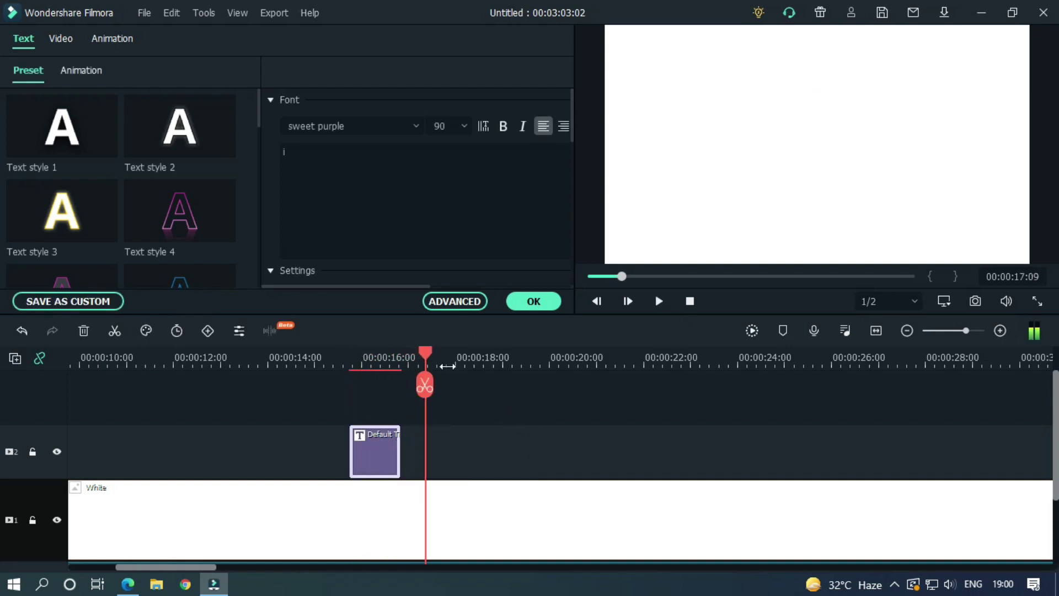
mouse_move(426, 355)
left_mouse_down()
mouse_move(365, 355)
mouse_move(415, 349)
left_mouse_up()
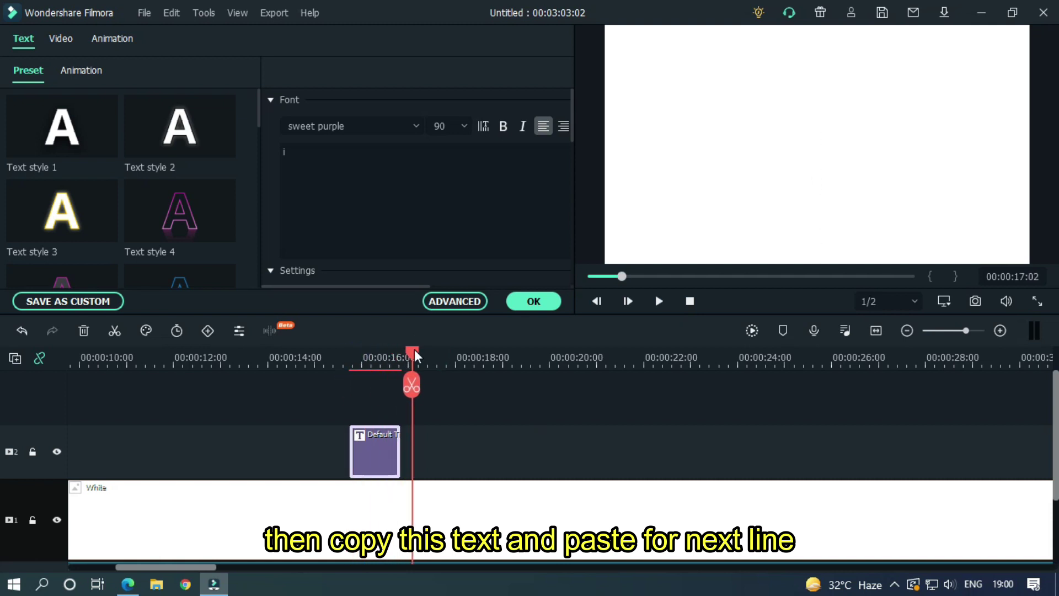
left_click(393, 449)
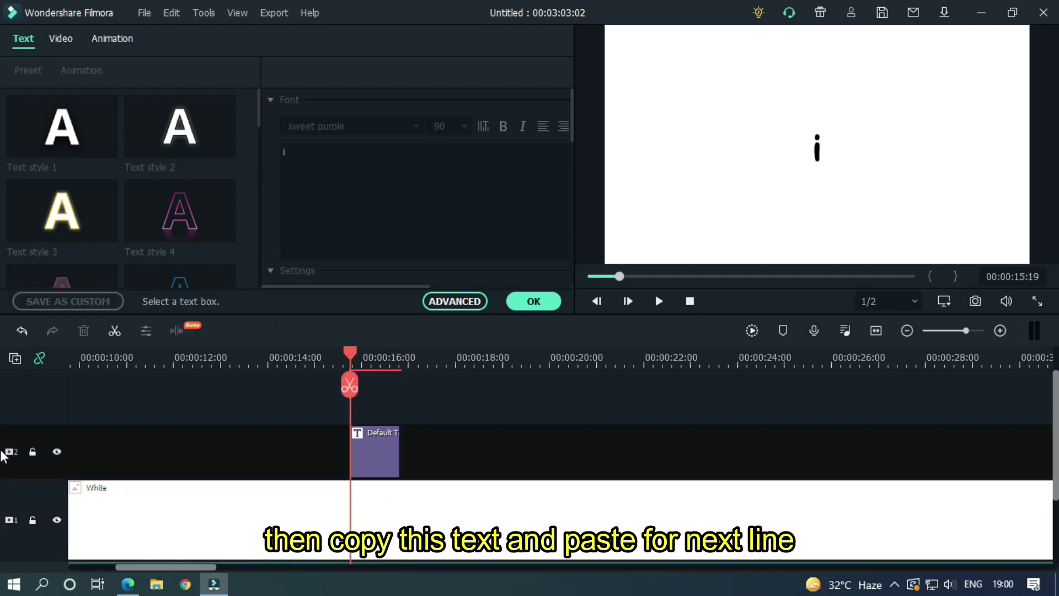
left_click_drag(422, 358, 413, 359)
key("ctrl+v")
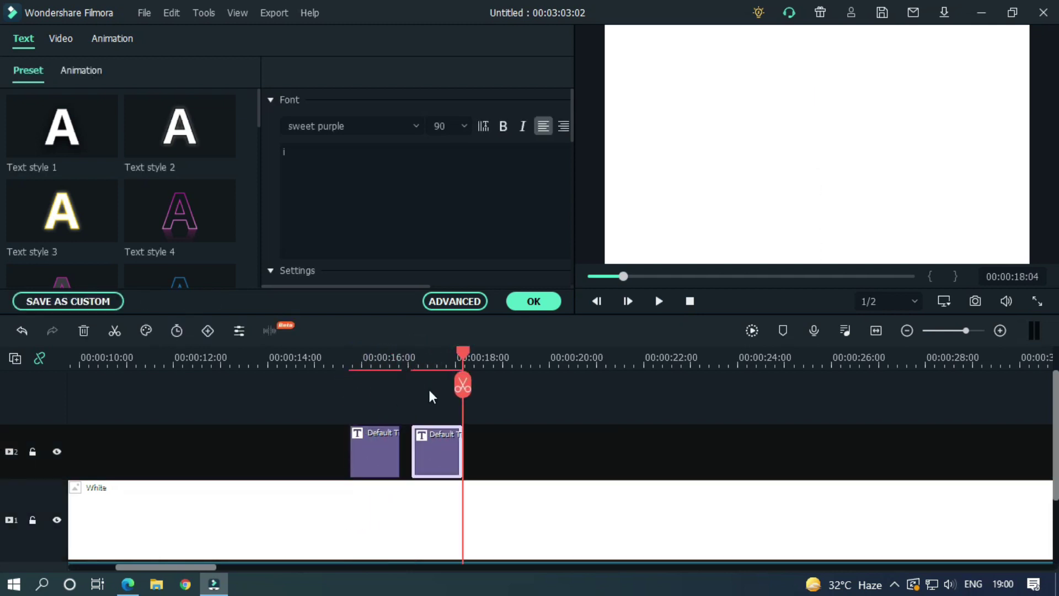
Copy "was wrong" from the lyrics page in Edge and use it as the new title's text in Filmora
left_click(127, 584)
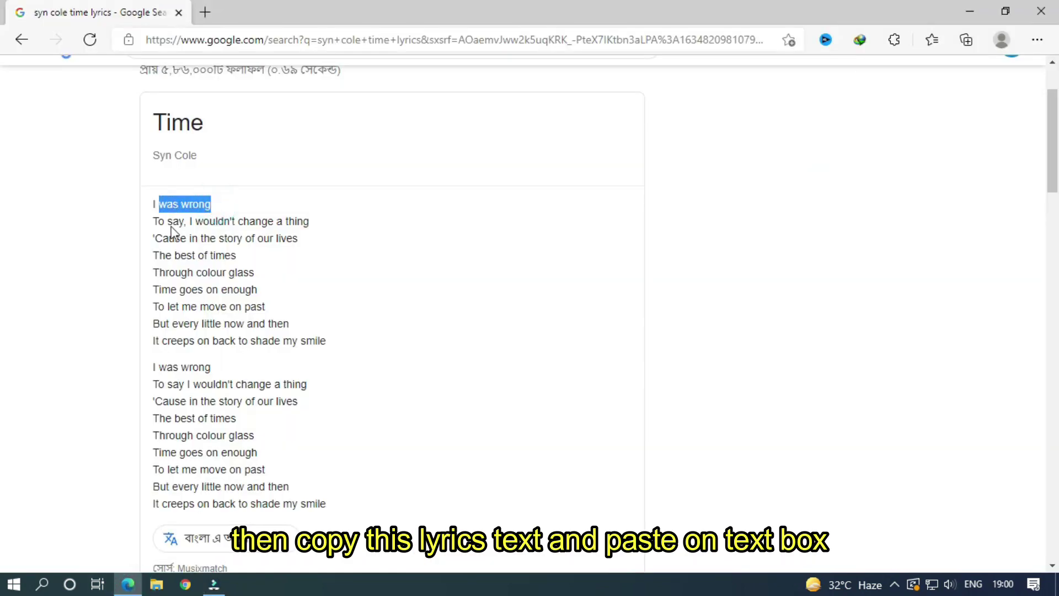
left_click(215, 585)
left_click(392, 169)
type("was wrong")
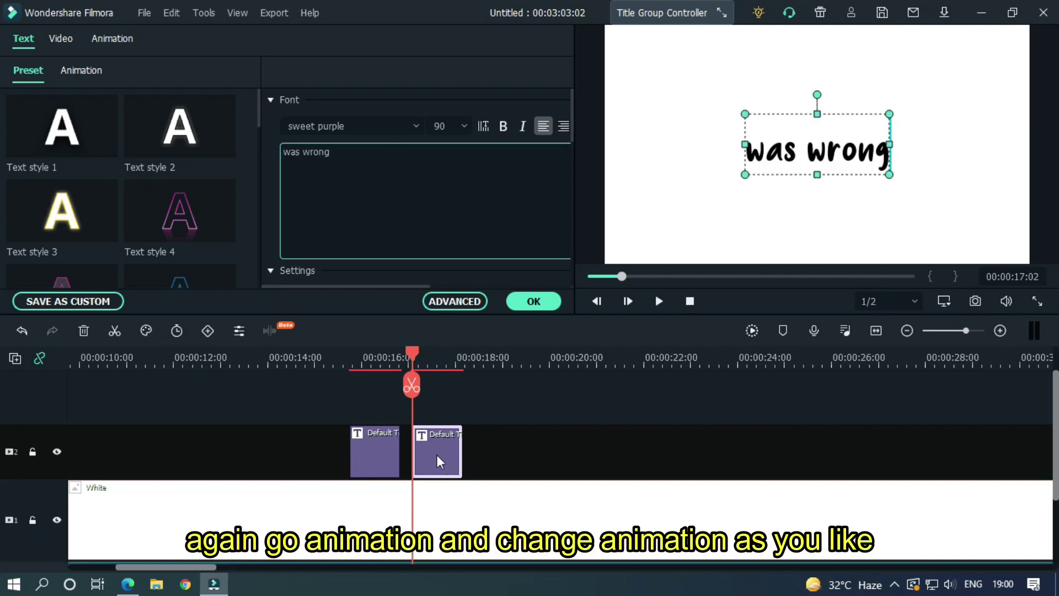
Apply the To the Right 2 animation to the "was wrong" title in the advanced text editor
left_click(462, 301)
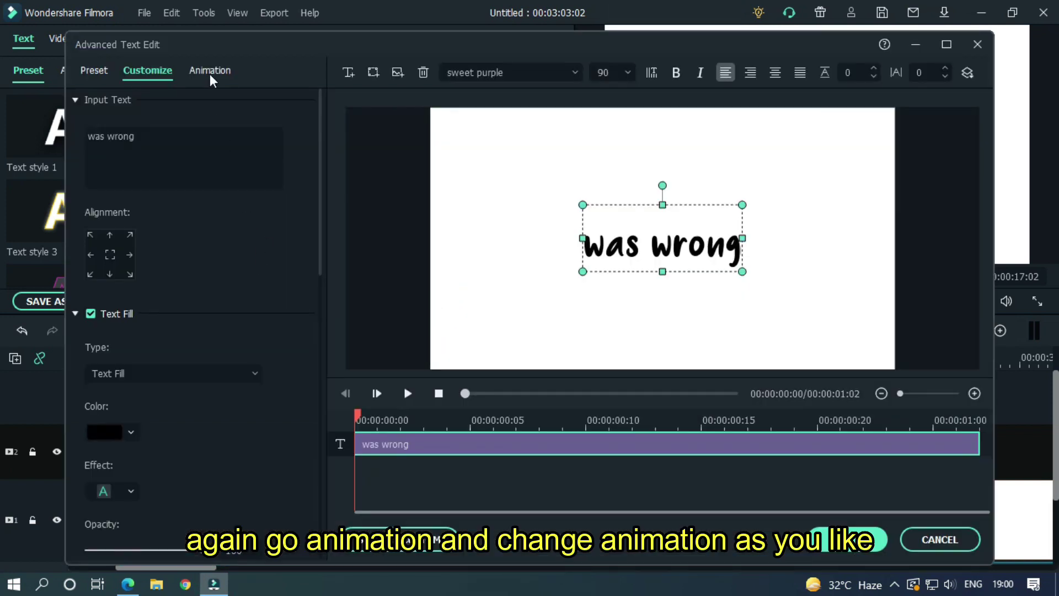
left_click(210, 78)
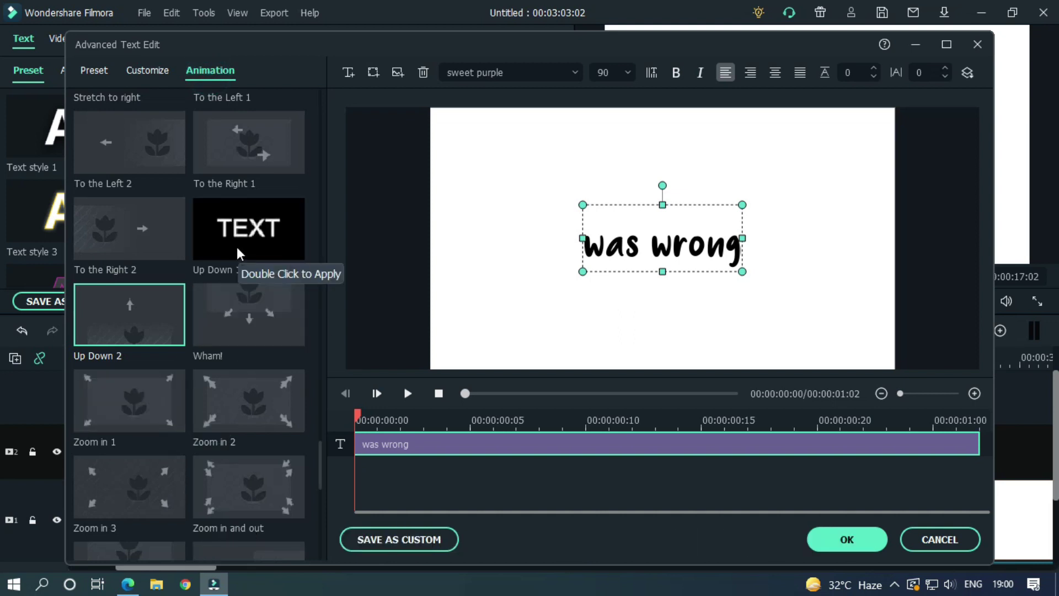
double_click(128, 232)
left_click(827, 538)
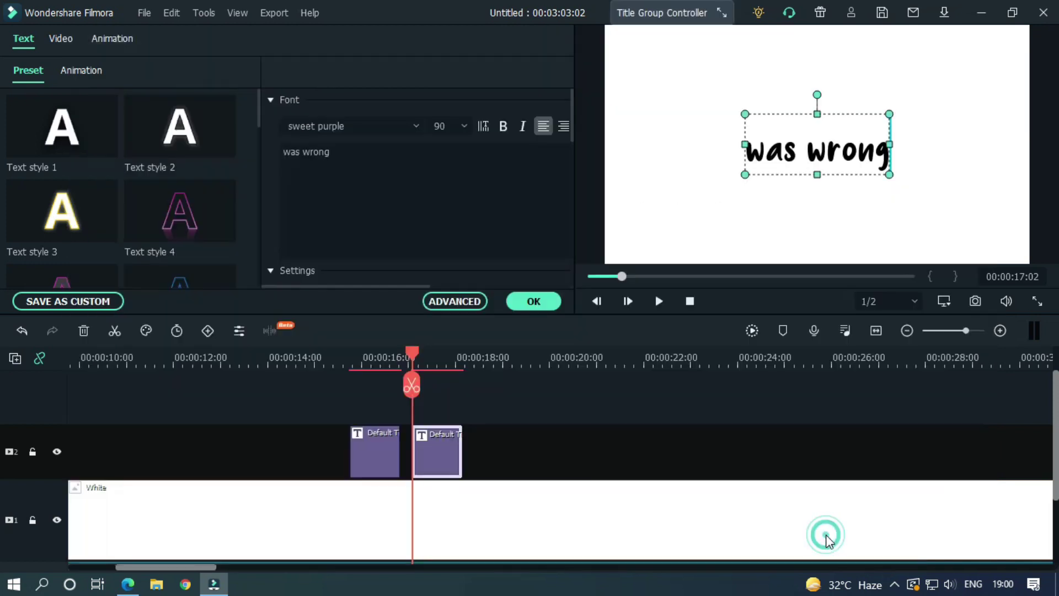
Play back the first two titles against the song and extend the end of the "was wrong" clip slightly
left_click_drag(415, 354, 343, 356)
key("space")
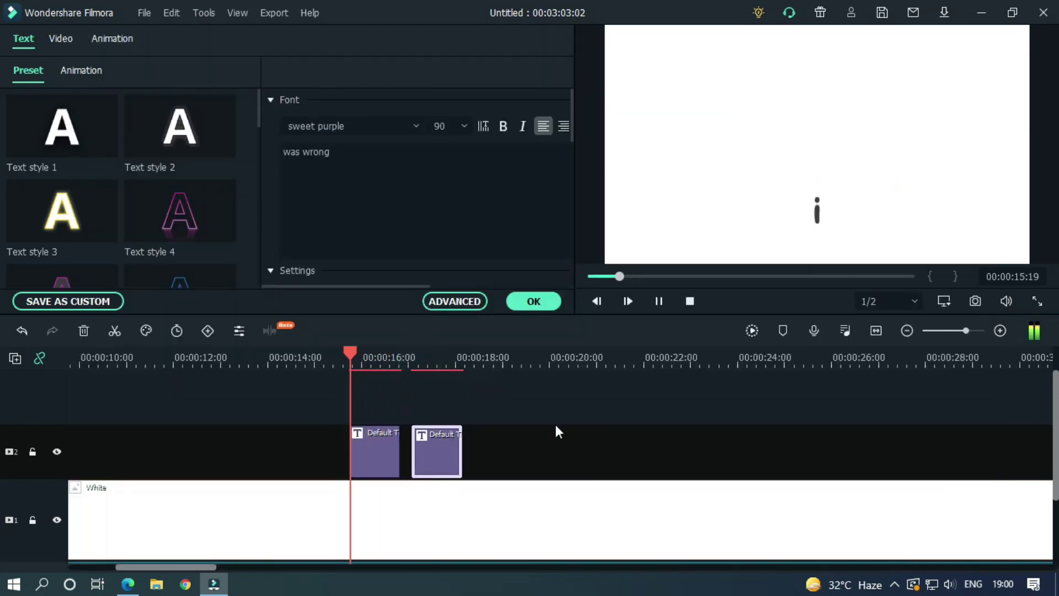
left_click(558, 424)
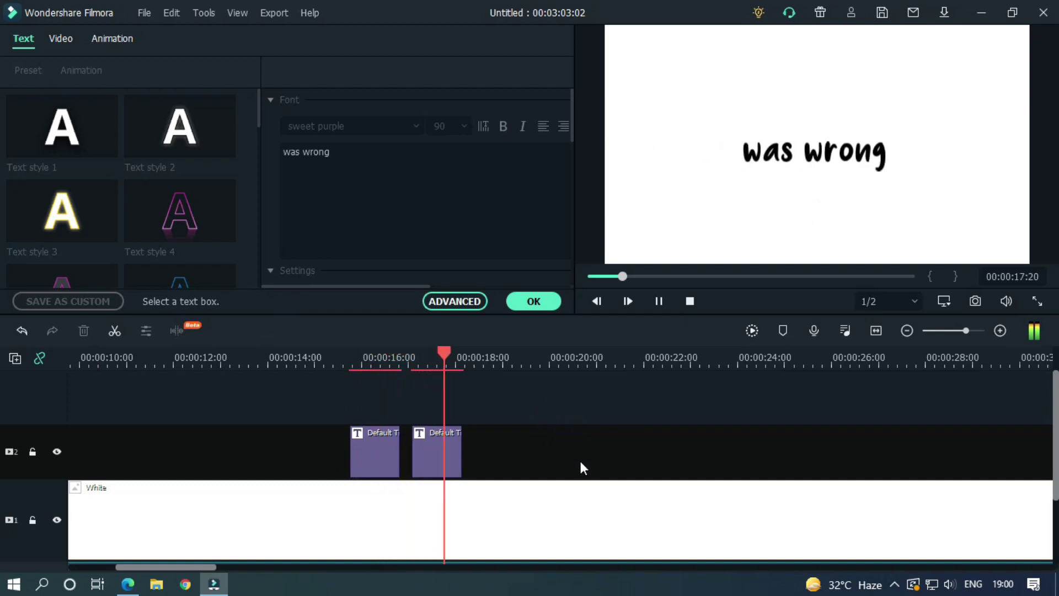
key("space")
left_click_drag(487, 357, 483, 359)
left_click(449, 442)
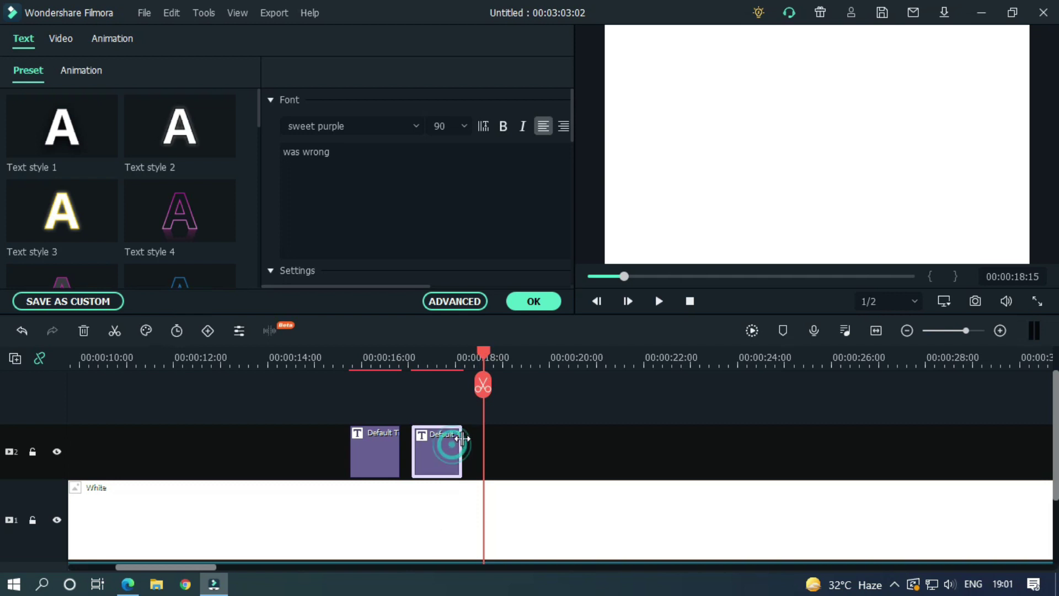
left_click_drag(461, 448, 469, 447)
Paste a title copy at 00:00:18:15 and replace its text with "To say" copied from the lyrics page in Edge
key("ctrl+v")
left_click(127, 584)
left_click_drag(147, 220, 182, 220)
key("ctrl+c")
left_click(214, 584)
left_click(338, 146)
key("ctrl+v")
Apply the To the Left 2 animation to the "To say" title in the advanced text editor
left_click(454, 302)
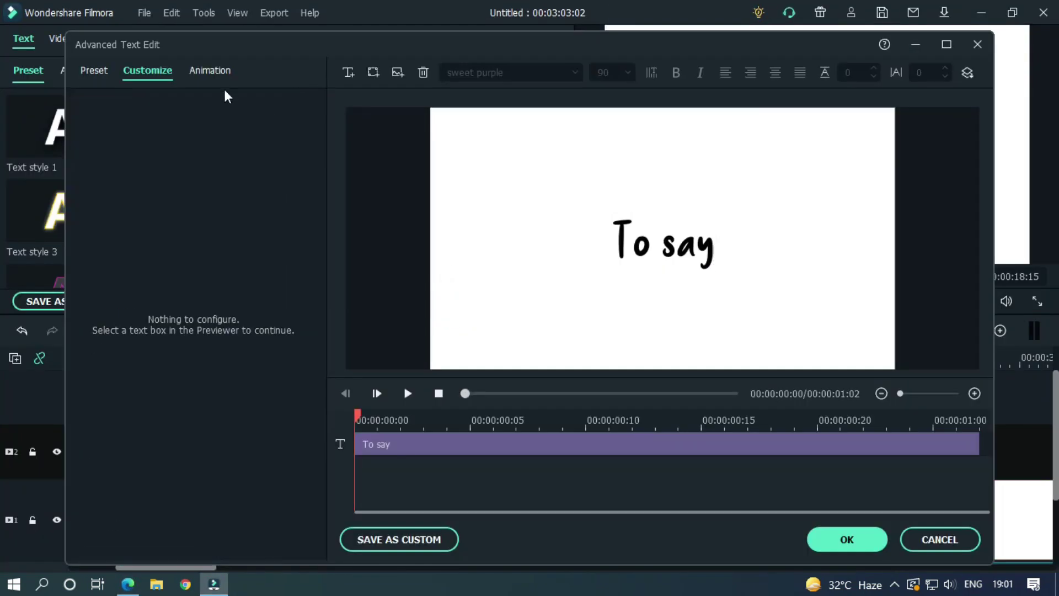
left_click(210, 70)
left_click(129, 143)
left_click(866, 535)
Play back the "To say" title against the song and move its clip to start at about 00:00:19
left_click_drag(491, 353, 474, 361)
key("space")
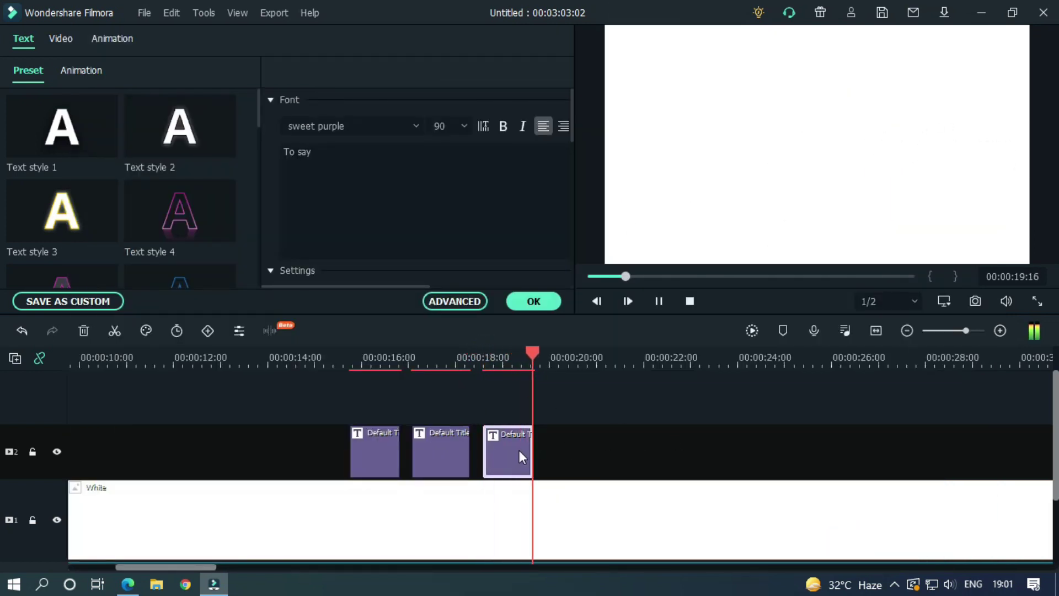
key("space")
left_click(450, 353)
key("space")
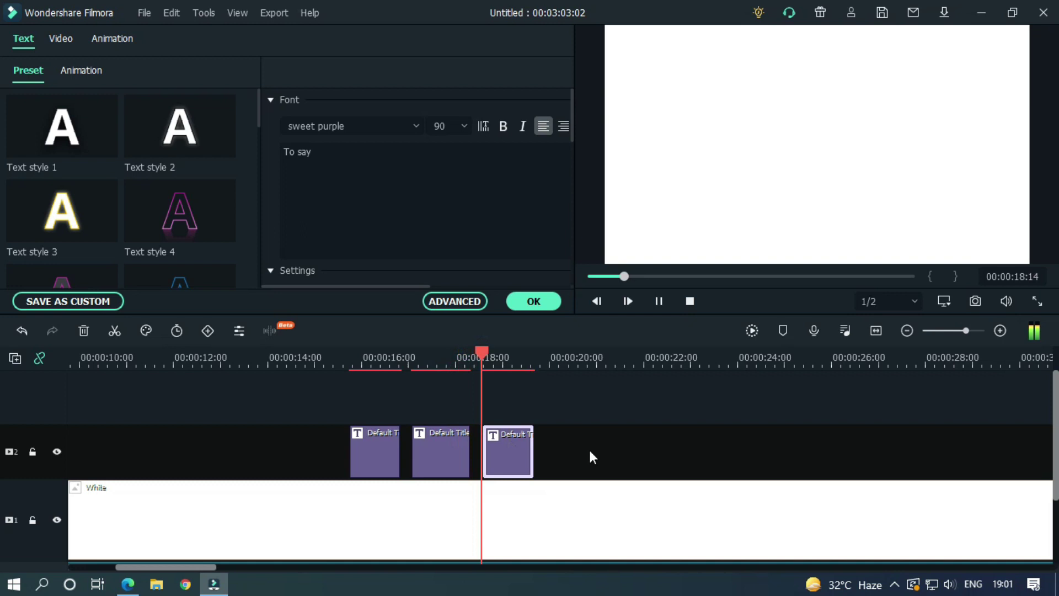
left_click_drag(559, 444, 546, 435)
Play back the three titles with the song to check the timing of "To say"
key("space")
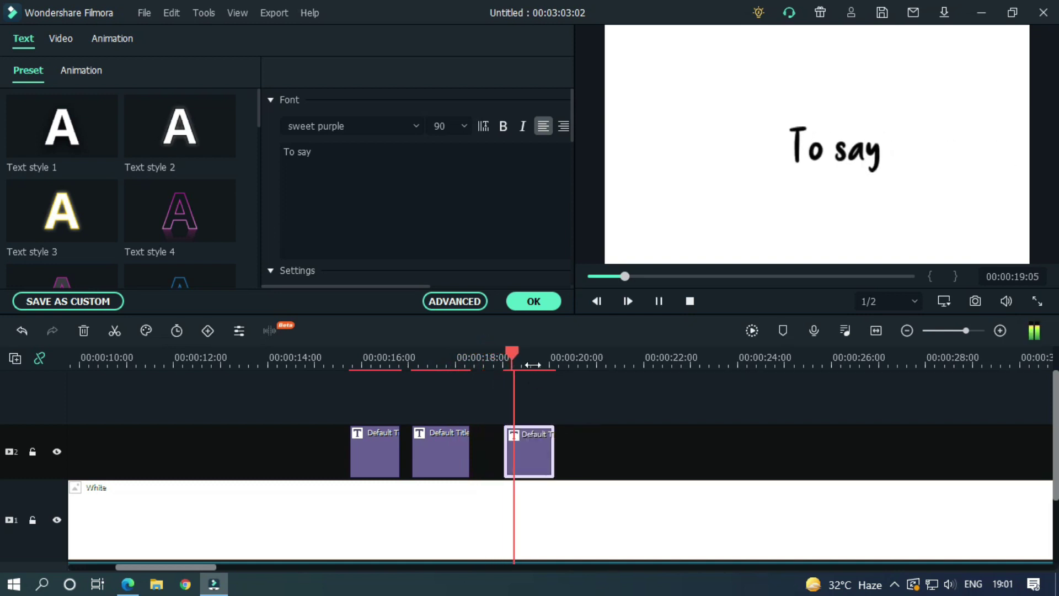
left_click(493, 353)
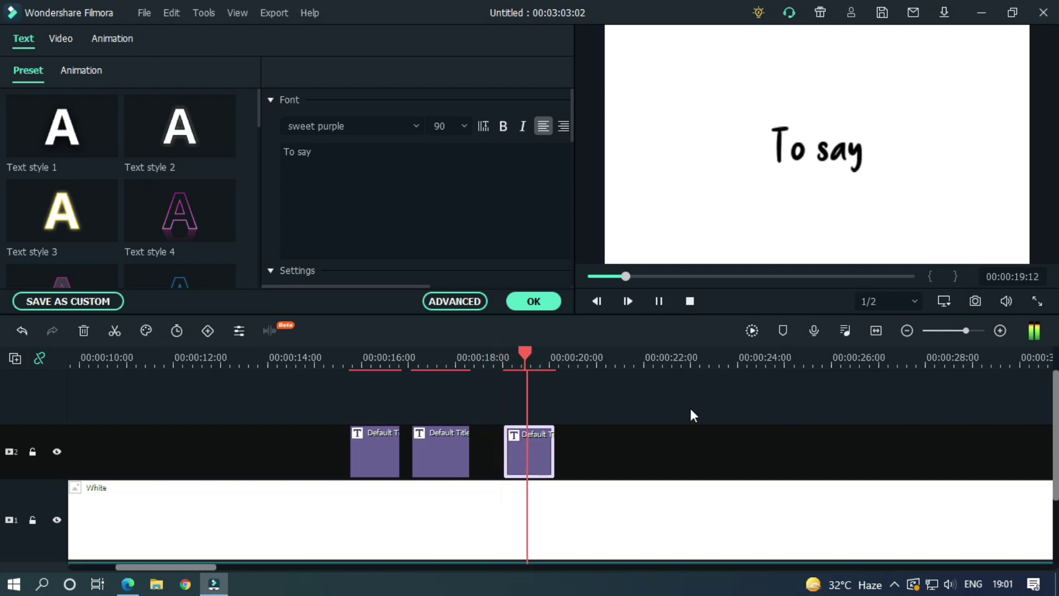
key("space")
left_click(349, 354)
key("space")
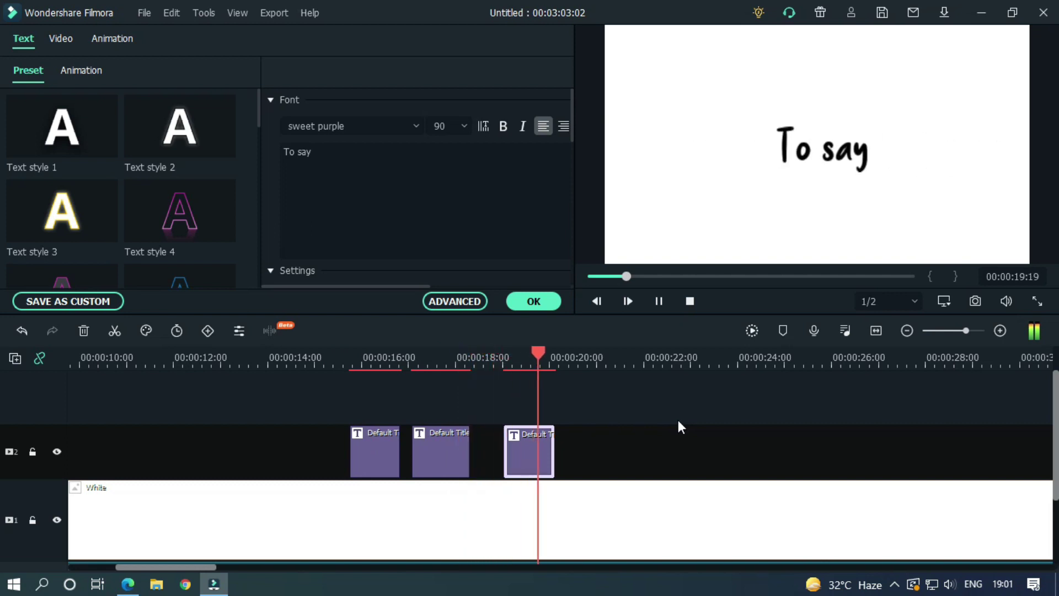
Paste a title copy at 00:00:20:12 and replace its text with "I wouldn't change a thing" from the Edge lyrics page, at size 80
left_click(570, 356)
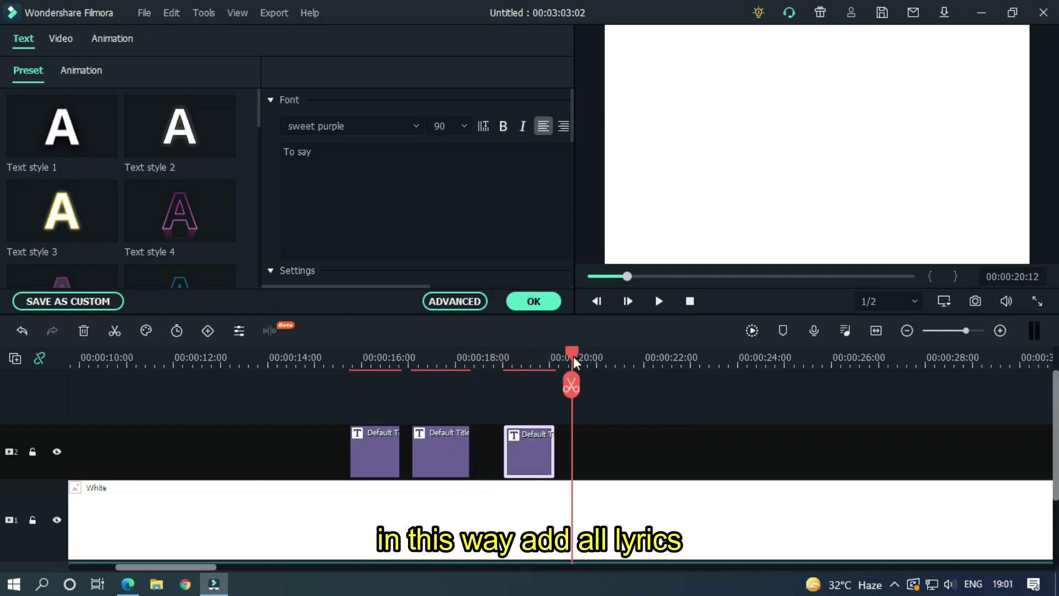
key("ctrl+v")
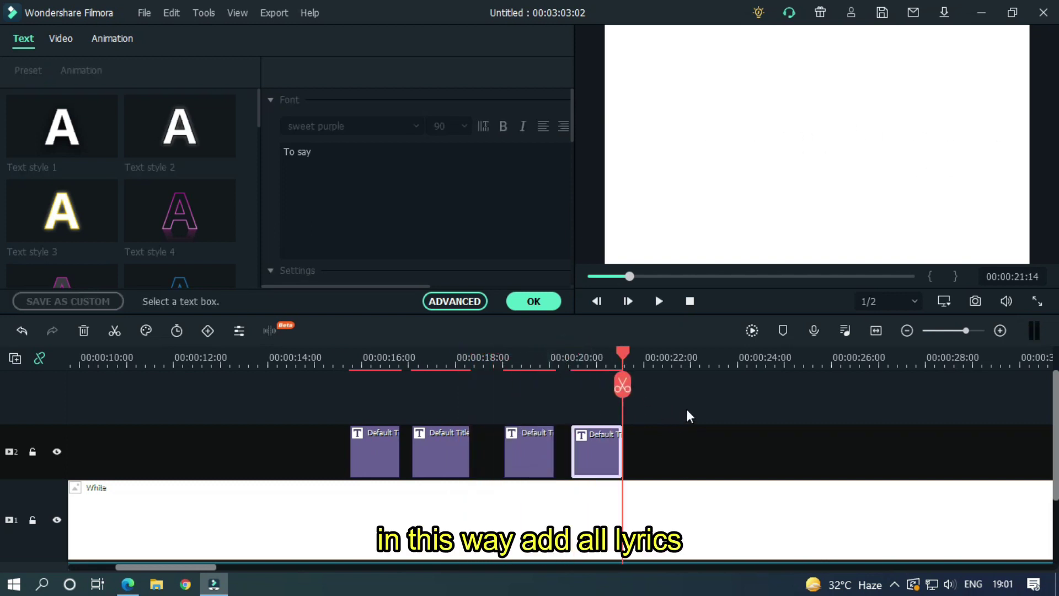
left_click(129, 587)
left_click_drag(189, 221, 291, 217)
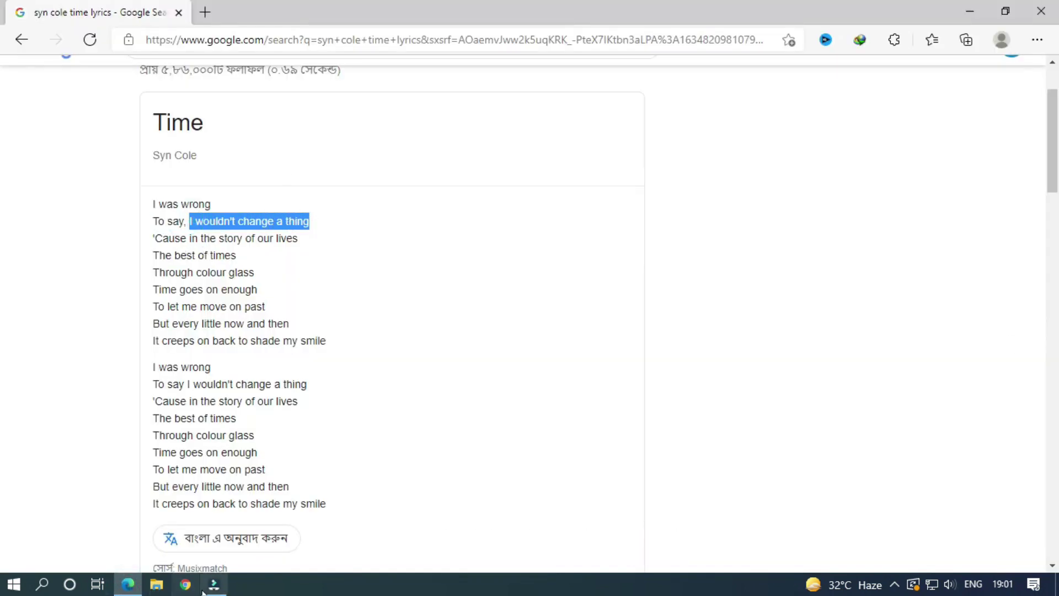
left_click(209, 587)
key("ctrl+v")
left_click(423, 151)
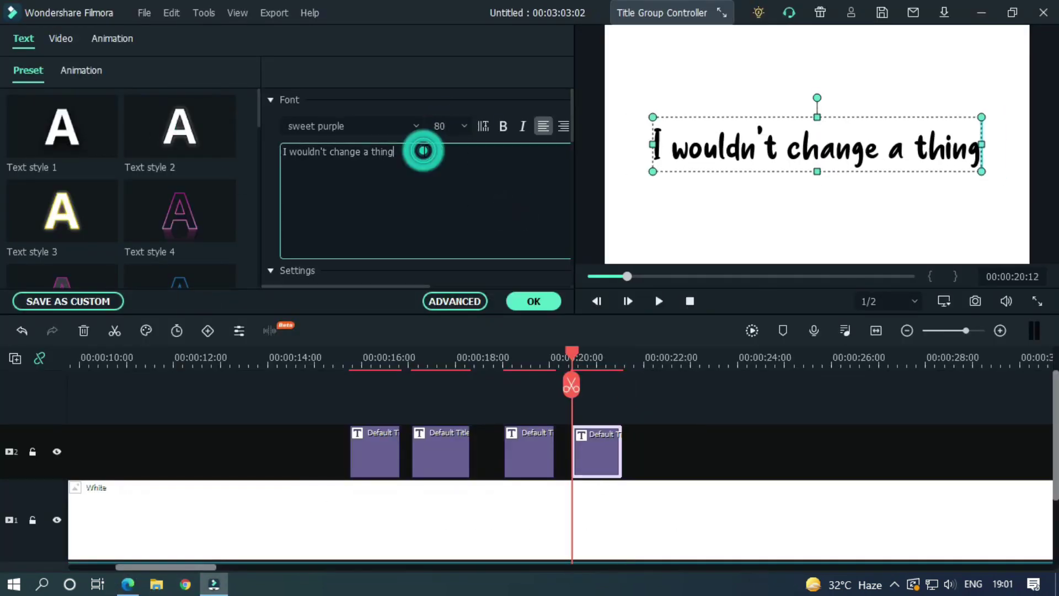
Check the next lyric in Edge, add "Cause" as a second line of the title in Filmora and centre-align the text
left_click(128, 587)
left_click_drag(154, 237, 181, 238)
left_click(214, 584)
key("Return")
type("Caus")
left_click_drag(369, 285, 410, 285)
left_click(129, 587)
left_click(214, 584)
left_click(505, 126)
type("e")
Apply the Spin 4 animation to the two-line "I wouldn't change a thing / Cause" title
left_click(455, 301)
left_click(375, 445)
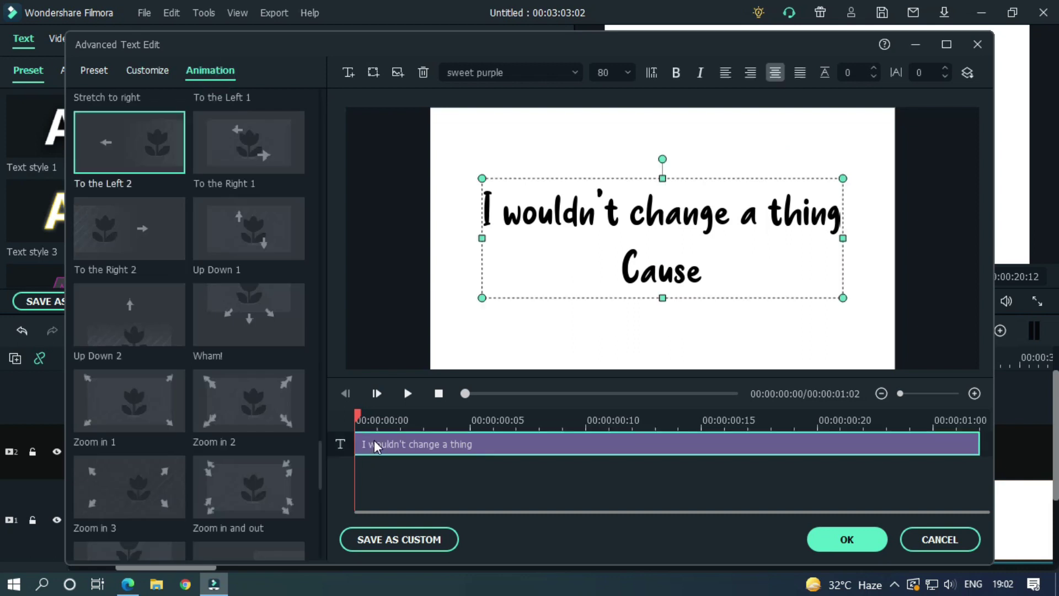
left_click_drag(322, 463, 322, 428)
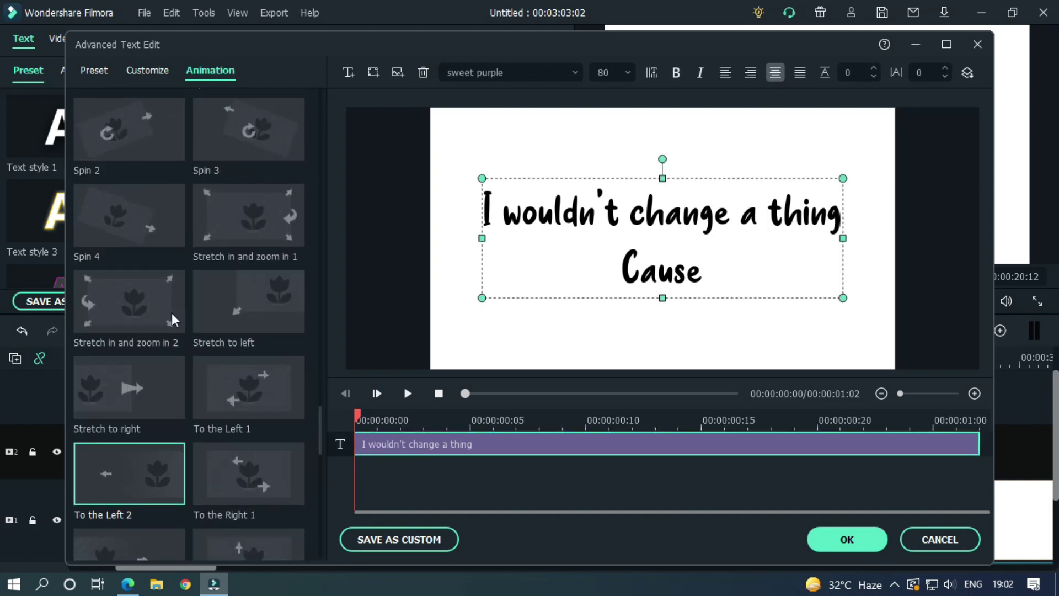
double_click(120, 235)
left_click(830, 545)
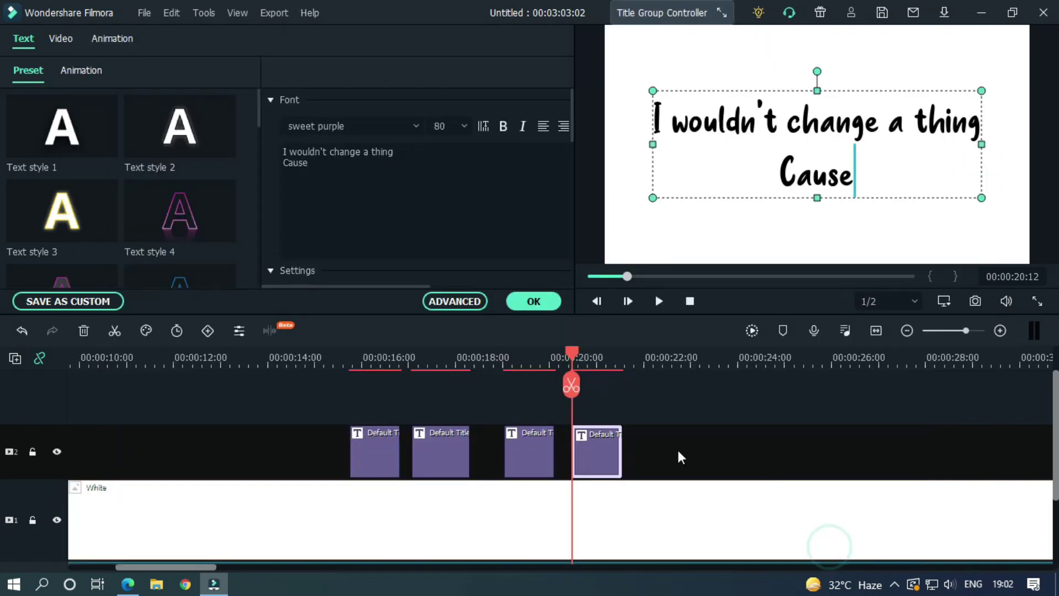
Lengthen the two-line title's clip to match the sung line, ending just before 00:00:23:16, checking it by playback
key("space")
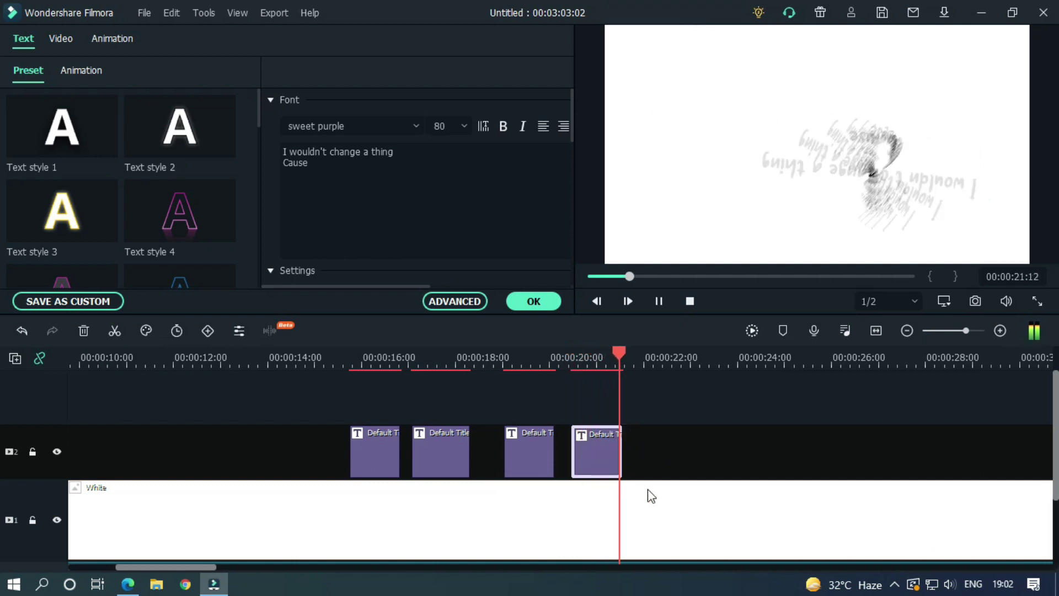
key("space")
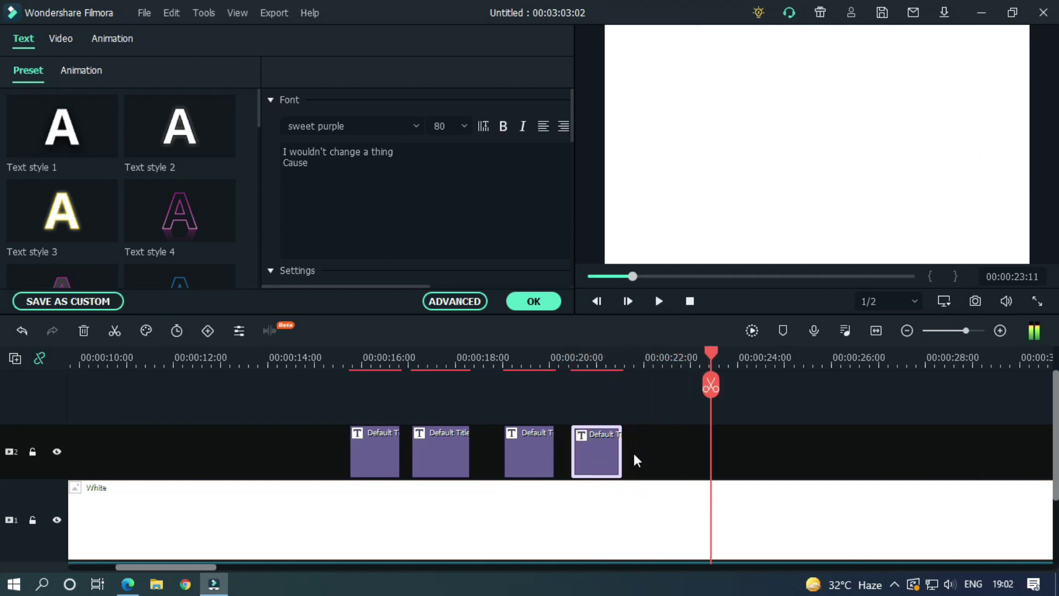
left_click_drag(621, 444, 721, 435)
left_click(562, 357)
key("space")
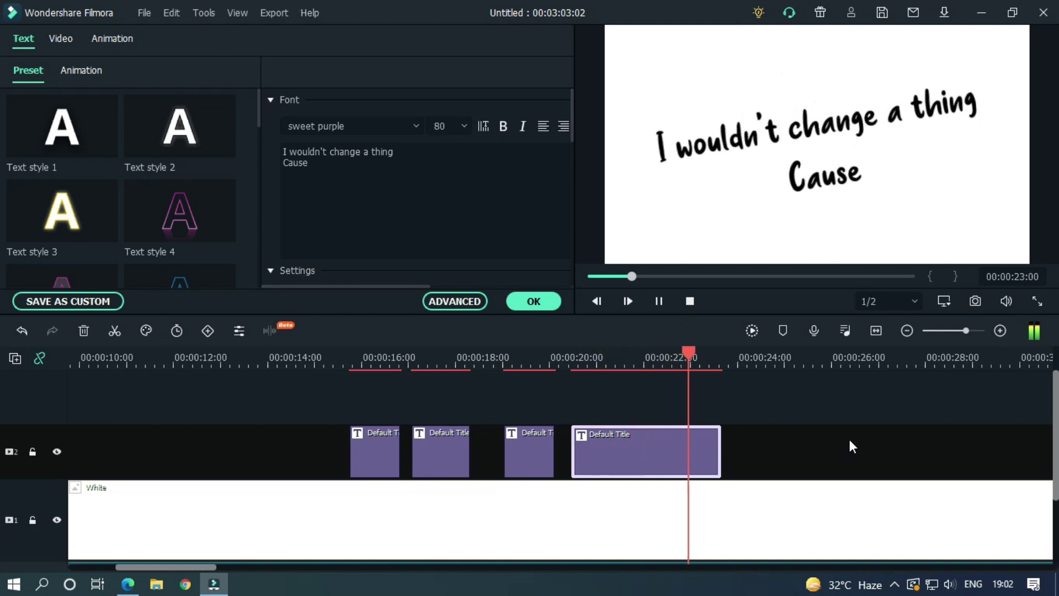
key("space")
left_click(722, 436)
Add a title copy at 00:00:23:16 with the text "in the story of our lives" copied from the lyrics page in Edge
left_click(721, 359)
left_click(128, 584)
key("ctrl+c")
key("alt+Tab")
key("ctrl+v")
Apply an animation that slides the "in the story of our lives" title horizontally across the frame
left_click(454, 300)
scroll(225, 352, "down", 5)
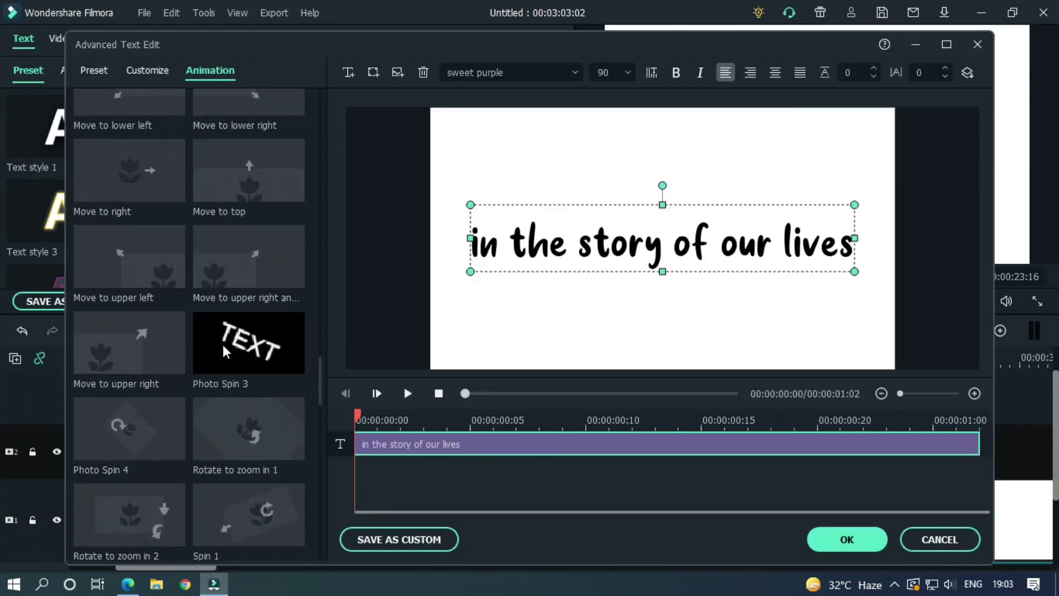
scroll(134, 232, "up", 10)
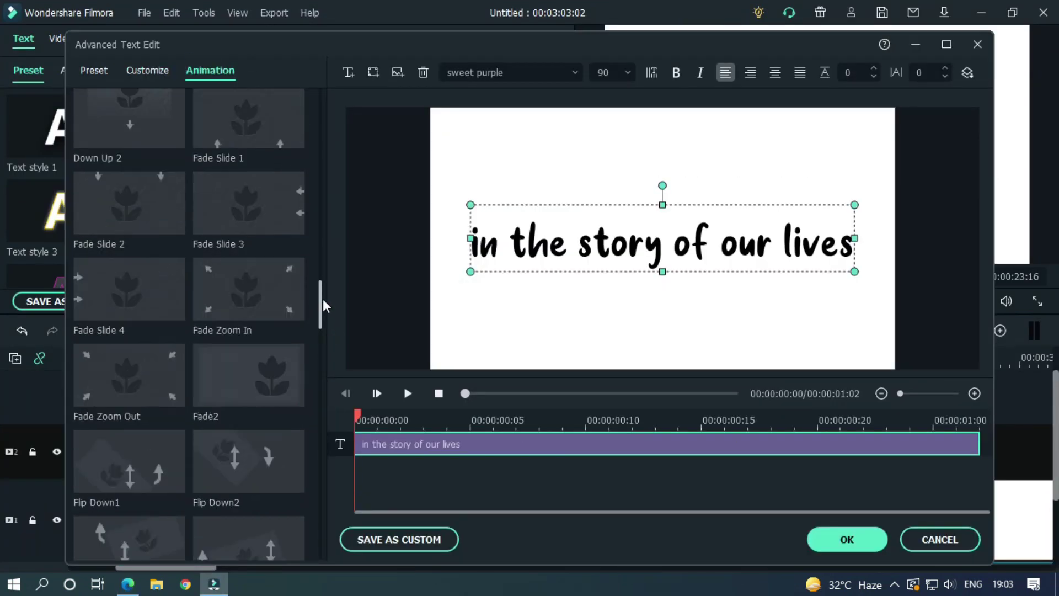
scroll(134, 299, "up", 5)
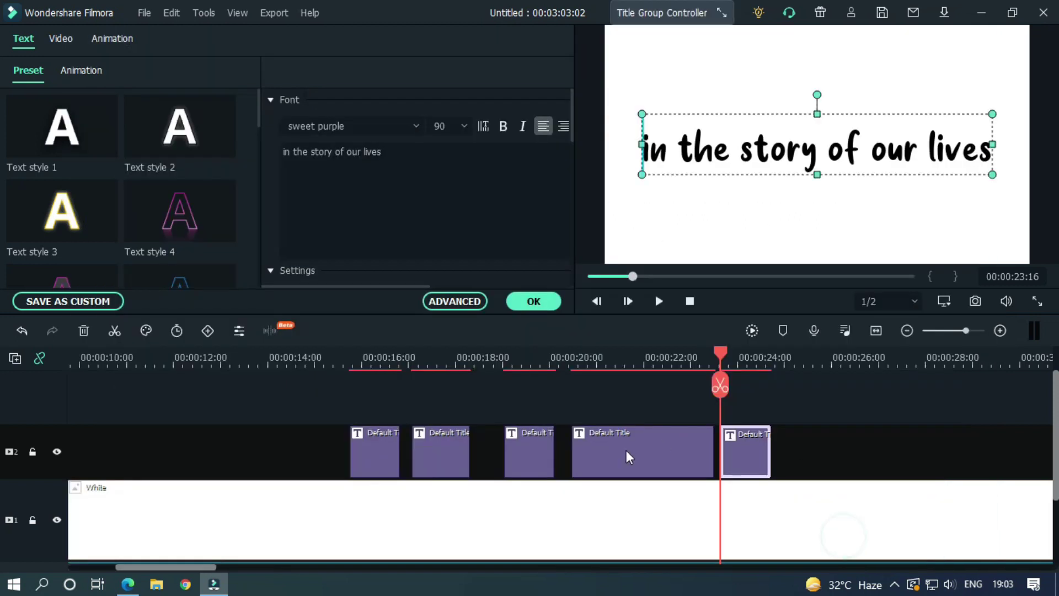
Lengthen the "in the story of our lives" clip to about 00:00:26:08 and play it back against the song
left_click_drag(770, 447, 847, 447)
key("space")
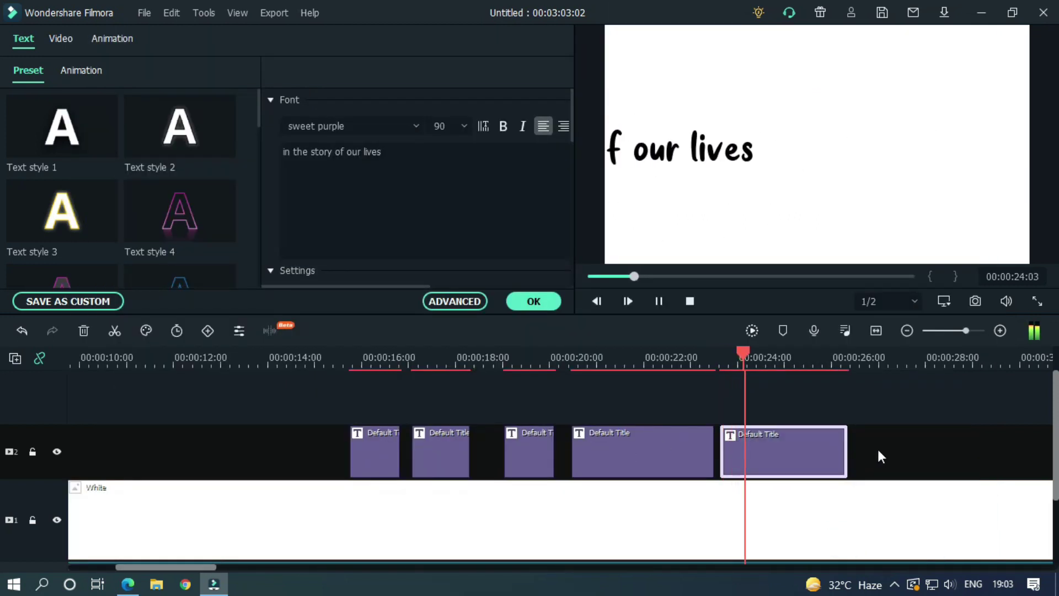
key("space")
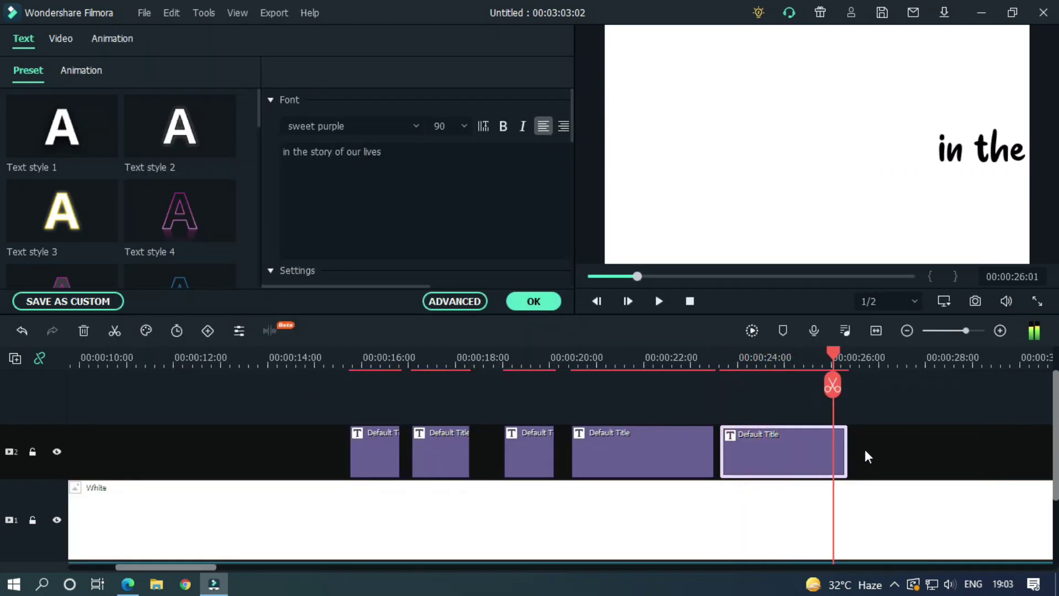
Trim the end of the "in the story of our lives" clip to just after 00:00:26:00 and check it by playback
left_click_drag(848, 446, 838, 446)
left_click(707, 359)
key("space")
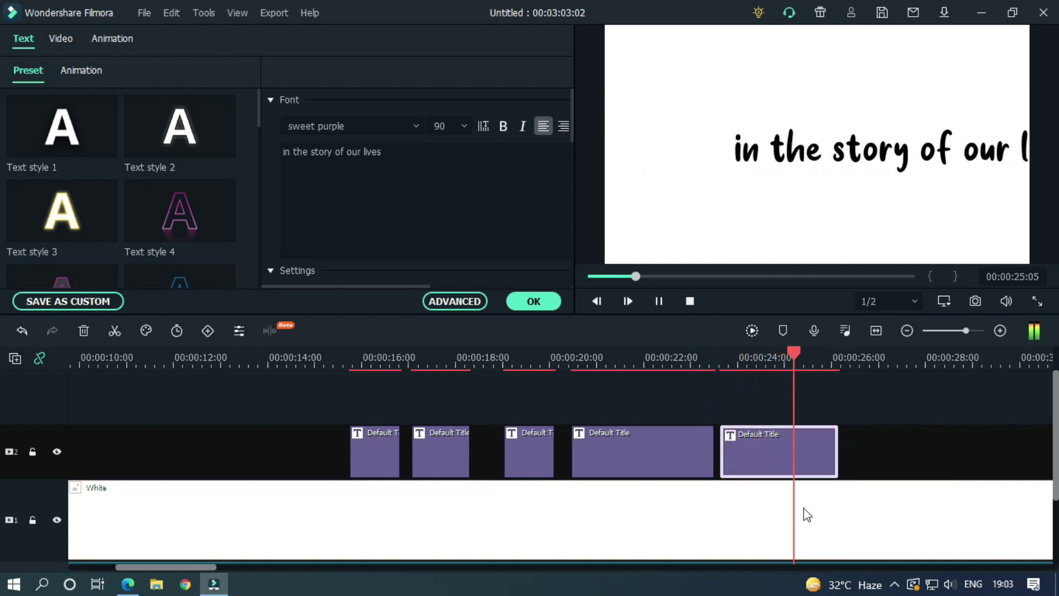
Add a title copy at 00:00:26:16 with the text "The best of times" copied from the lyrics page in Edge
key("ctrl+v")
key("alt+Tab")
key("ctrl+c")
key("alt+Tab")
key("ctrl+a")
key("ctrl+v")
Apply a text animation to the "The best of times" title
left_click(455, 301)
left_click(210, 70)
left_click(846, 539)
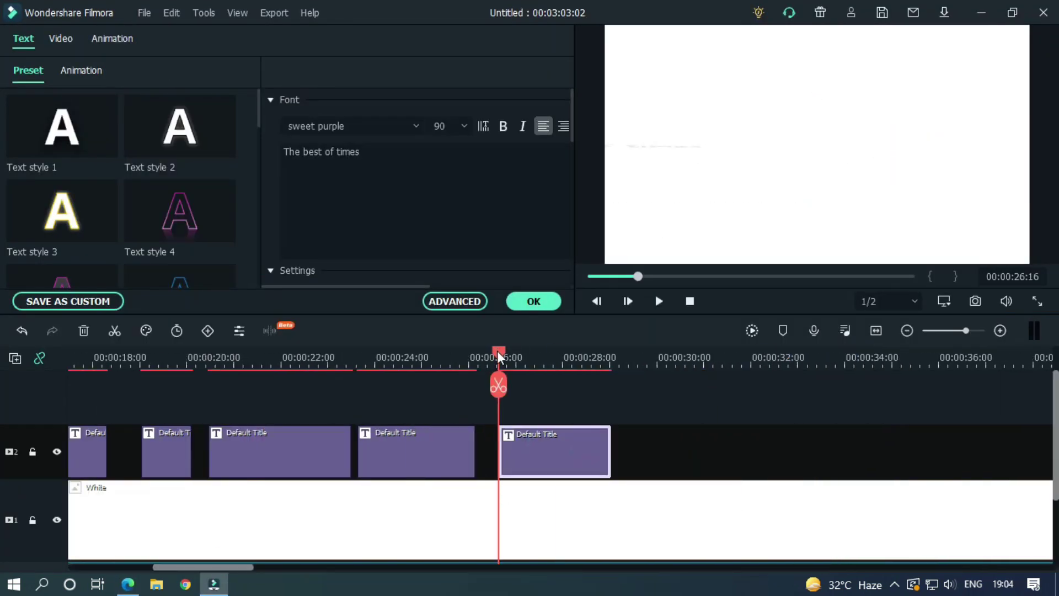
Play the "The best of times" title against the song and trim its clip to end at 00:00:28:08
key("space")
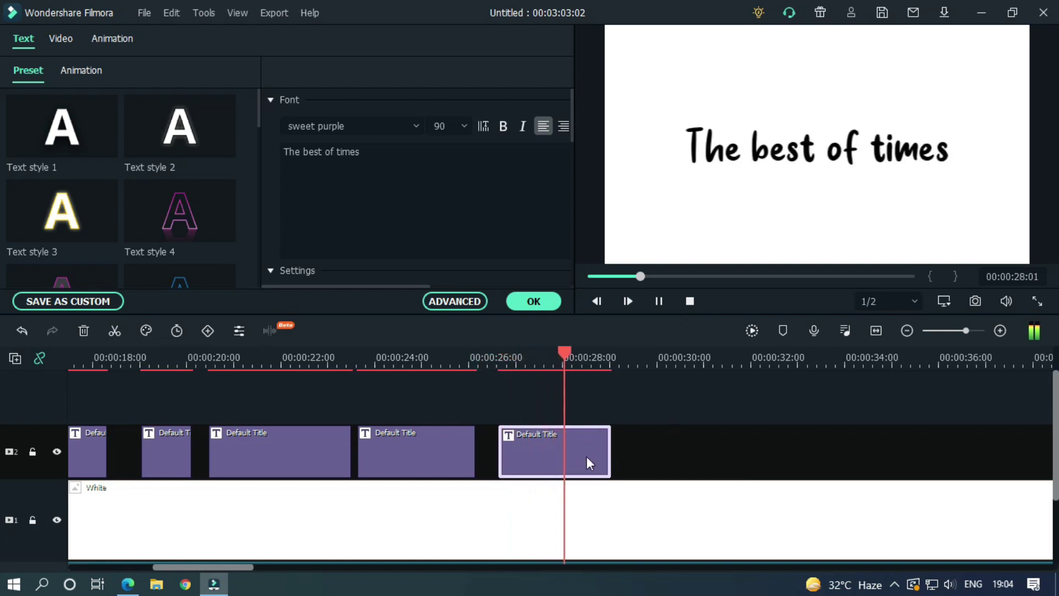
key("space")
left_click_drag(610, 443, 577, 443)
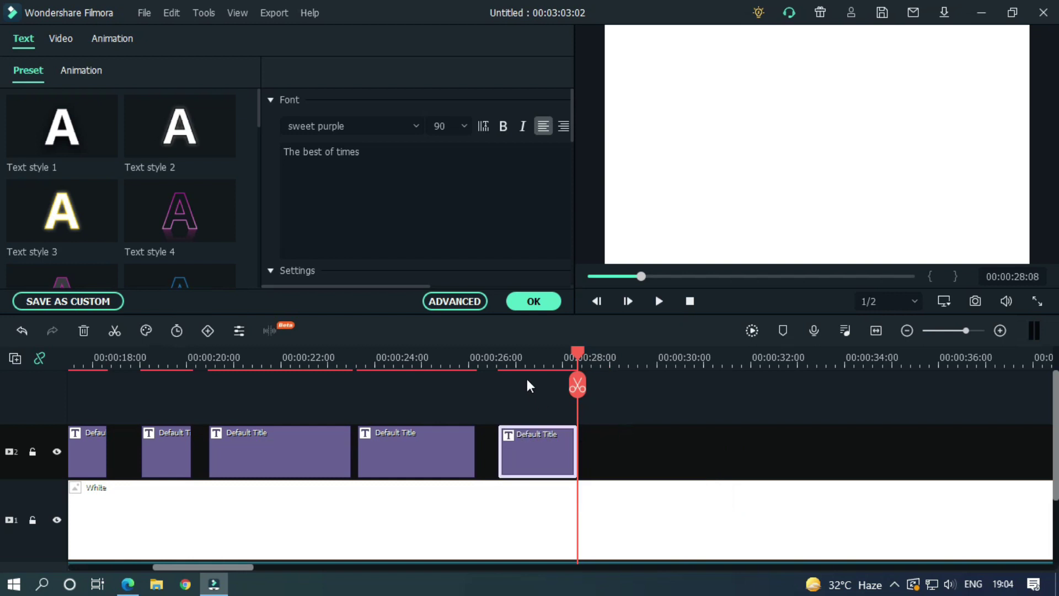
Shift the "The best of times" clip a few frames earlier and check its timing by playback
left_click(496, 367)
left_click_drag(512, 449, 507, 450)
key("space")
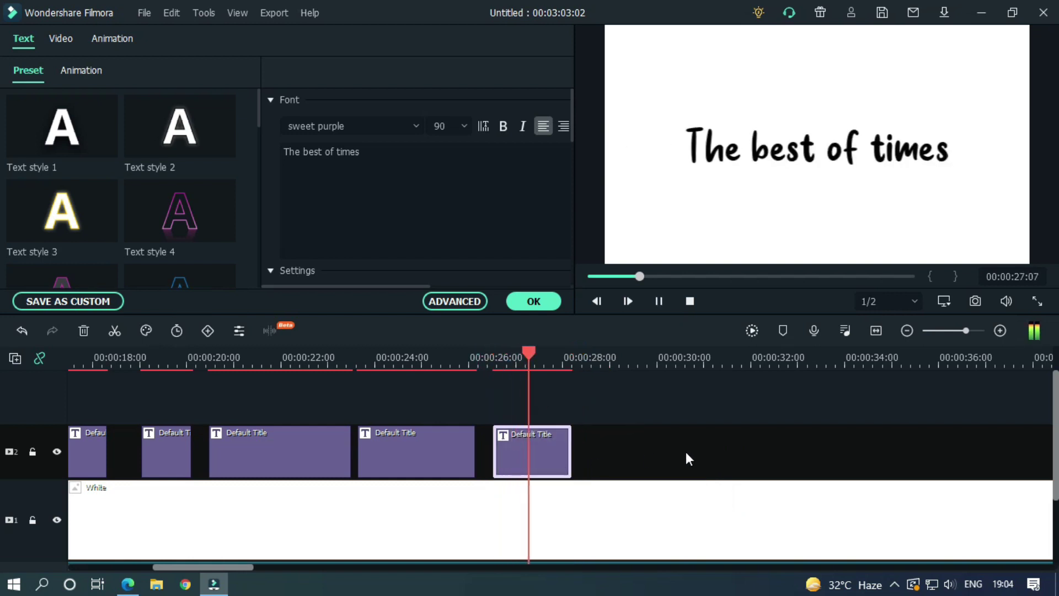
key("space")
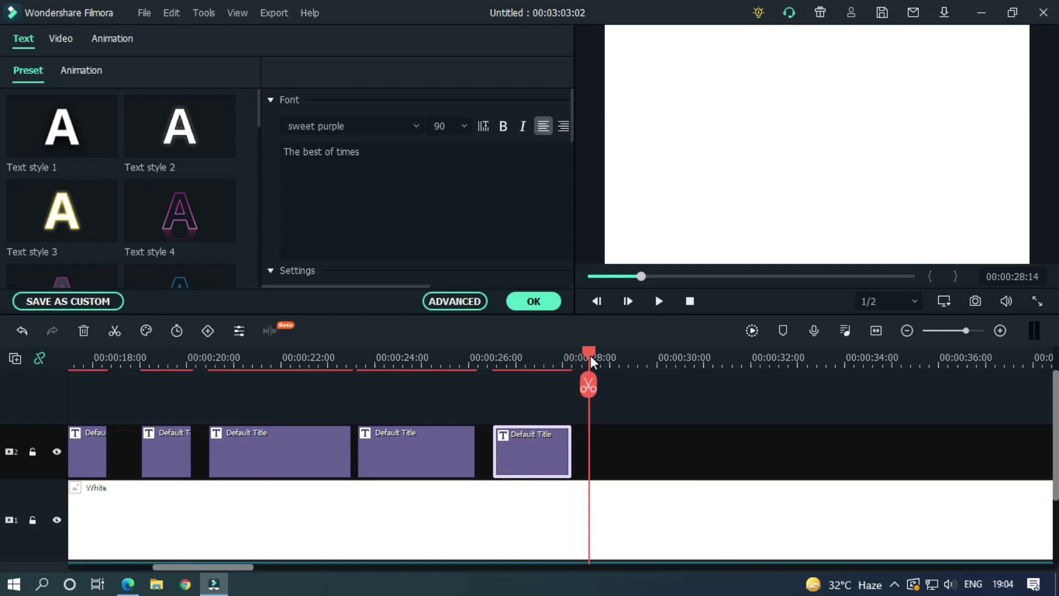
Add a title copy at 00:00:28:14 with the text "Through colour glass" copied from the lyrics page in Edge
key("ctrl+v")
left_click(127, 584)
left_click_drag(160, 270, 263, 270)
key("ctrl+c")
left_click(214, 584)
left_click(279, 143)
key("ctrl+a")
key("ctrl+v")
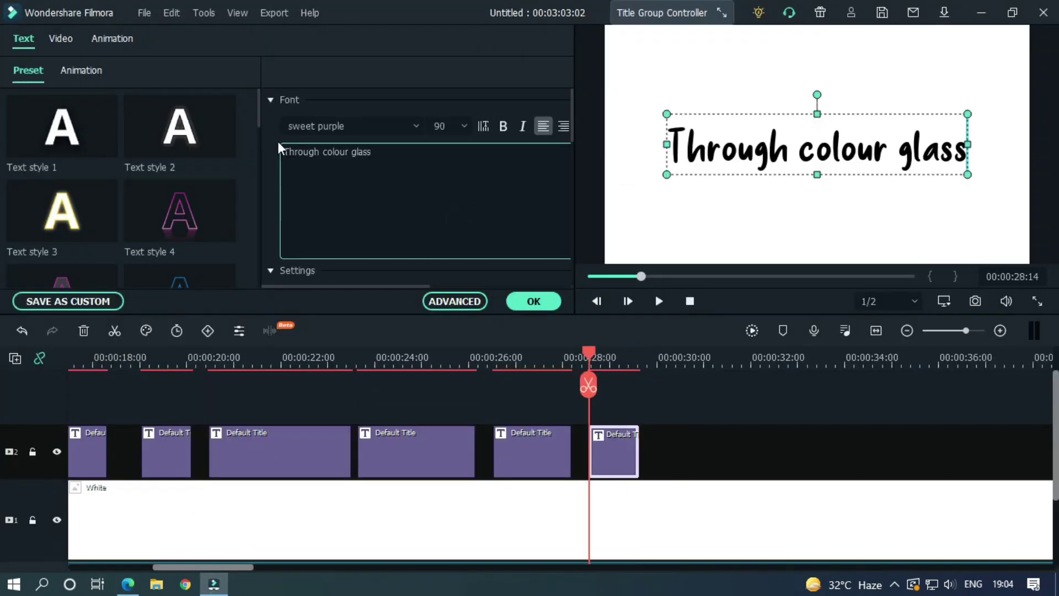
Apply the Drop animation to the "Through colour glass" title
left_click(454, 302)
left_click(223, 71)
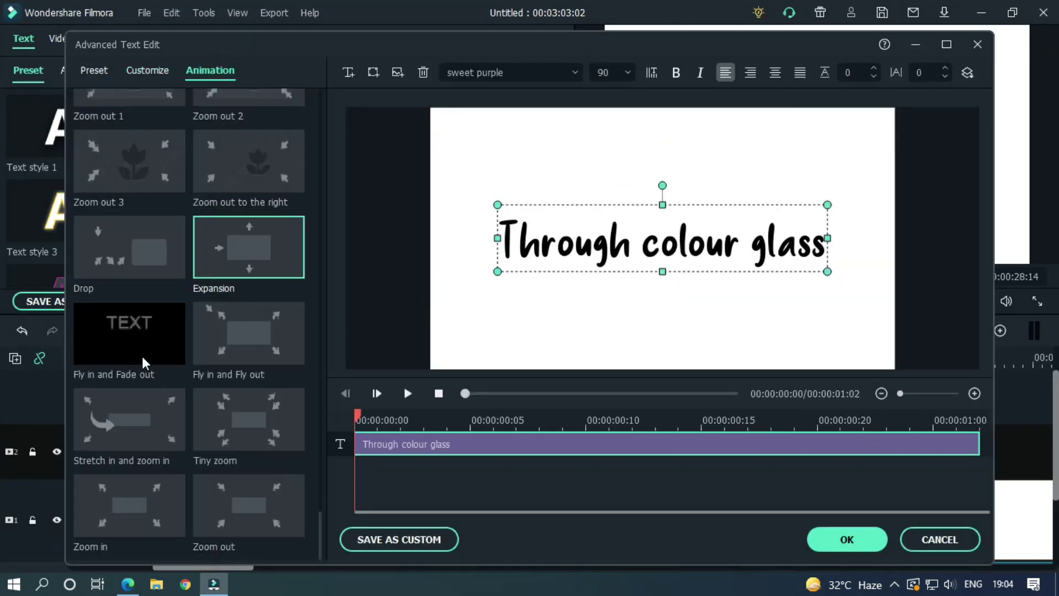
double_click(158, 246)
left_click(846, 539)
Lengthen the "Through colour glass" clip to about 2 seconds, move its start to about 00:00:28:08 and check it by playback
left_click_drag(637, 442, 683, 441)
key("space")
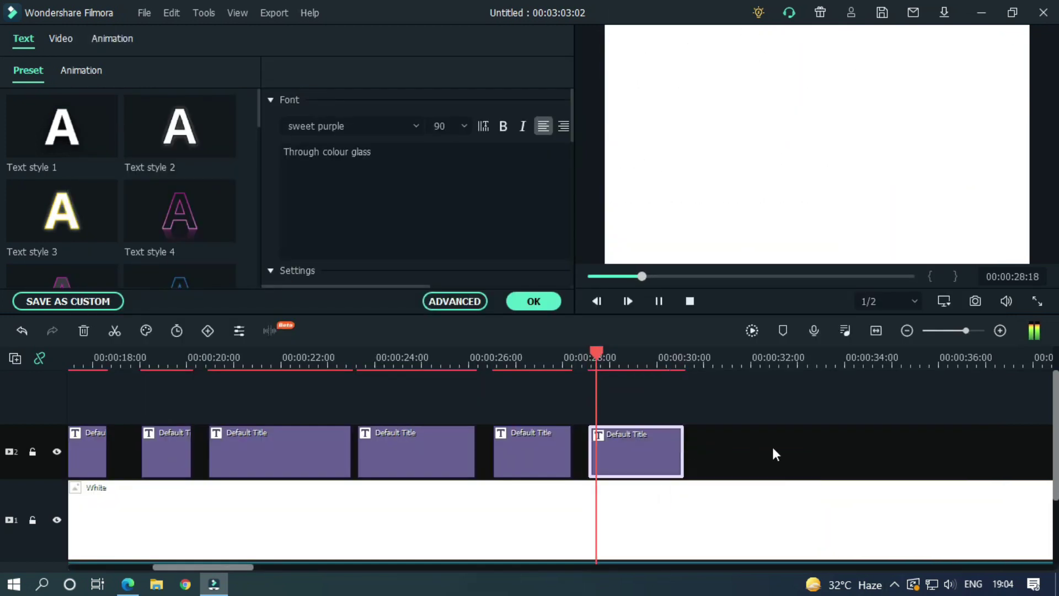
left_click(578, 358)
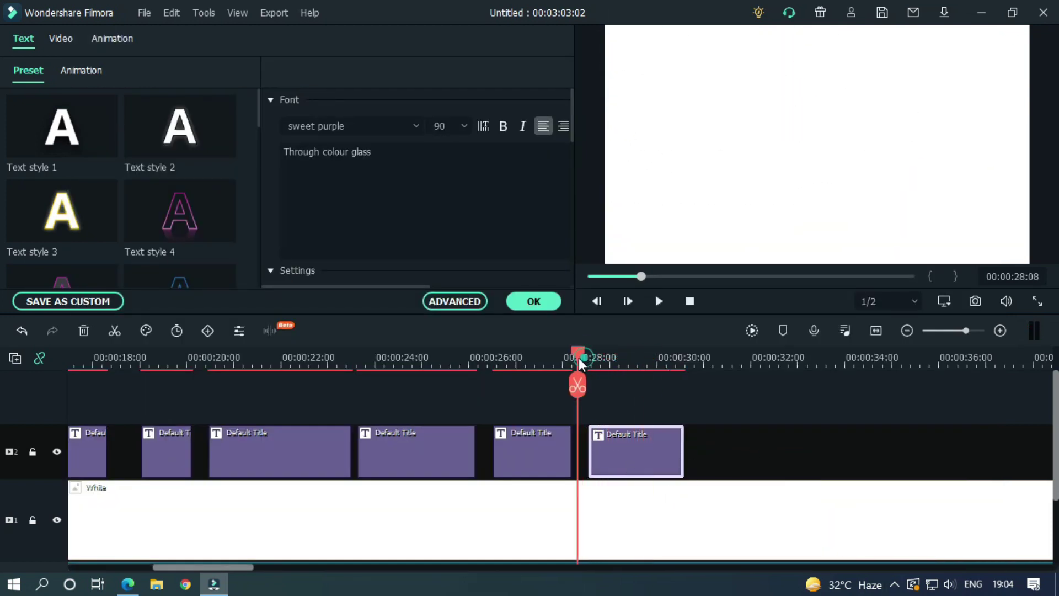
left_click_drag(626, 474, 619, 472)
key("space")
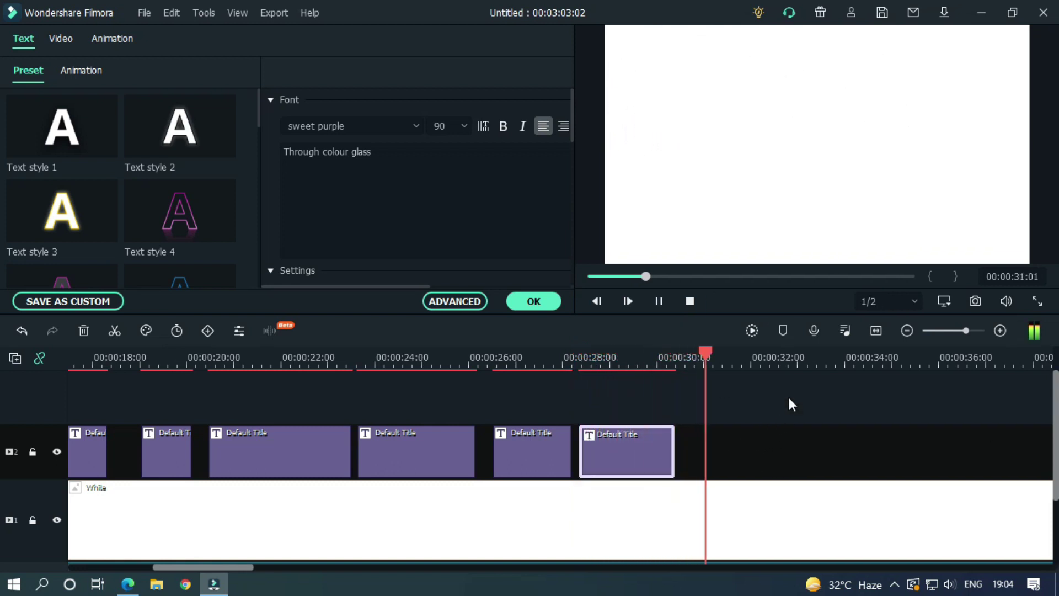
key("space")
Play back all the titles against the song from about 00:00:15:00 and close the title editor
scroll(687, 348, "down", 3)
scroll(687, 348, "down", 1)
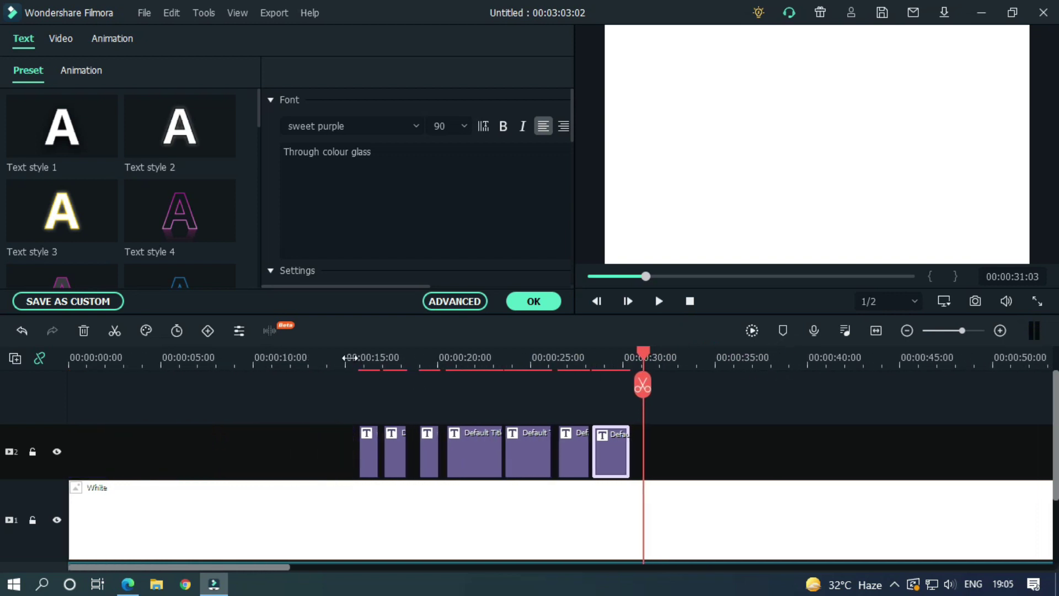
left_click(344, 358)
left_click(821, 424)
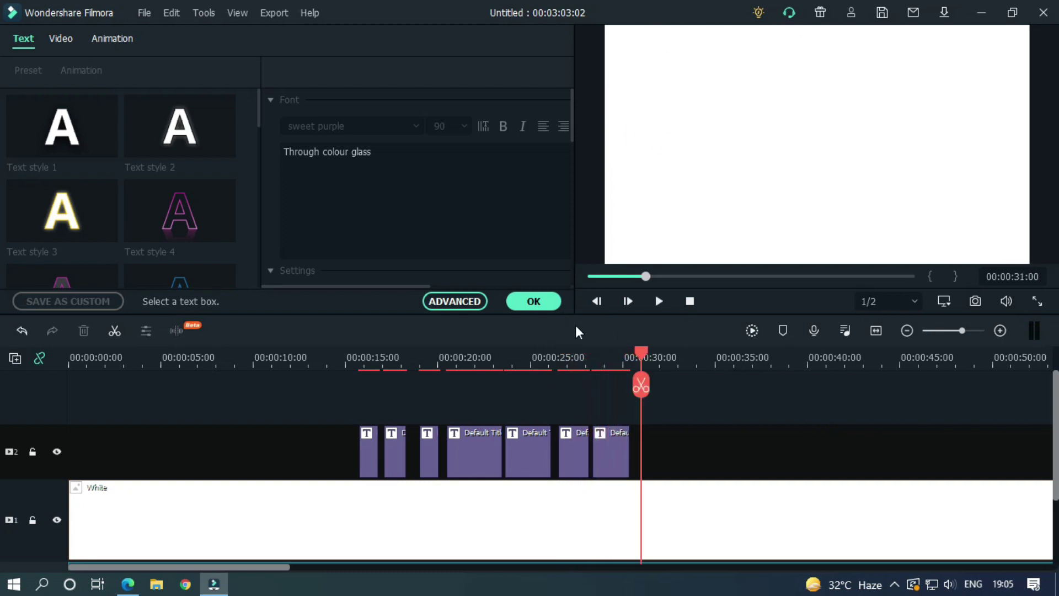
scroll(470, 345, "down", 2)
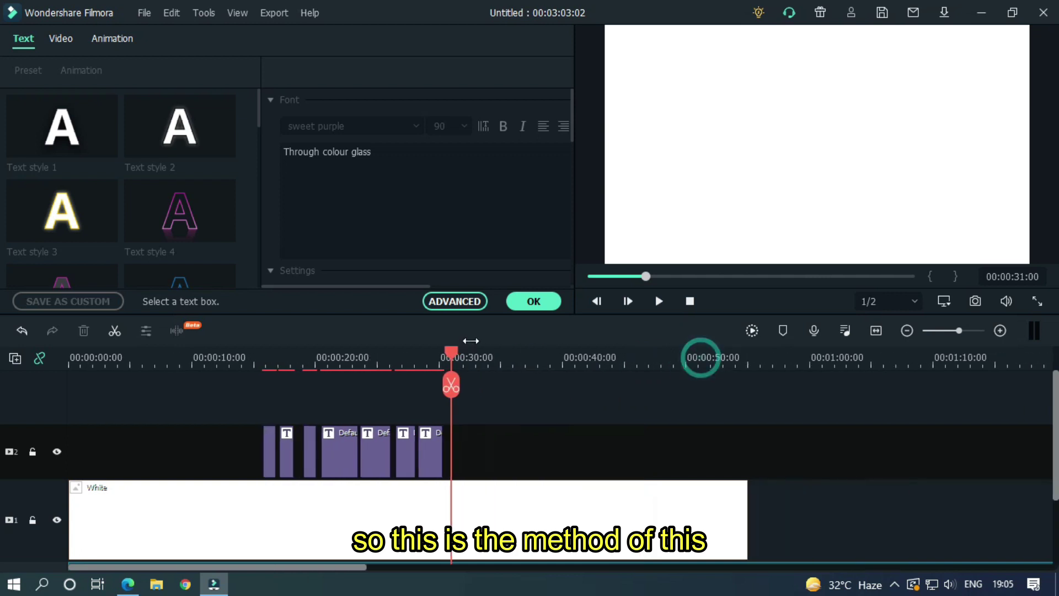
left_click(532, 304)
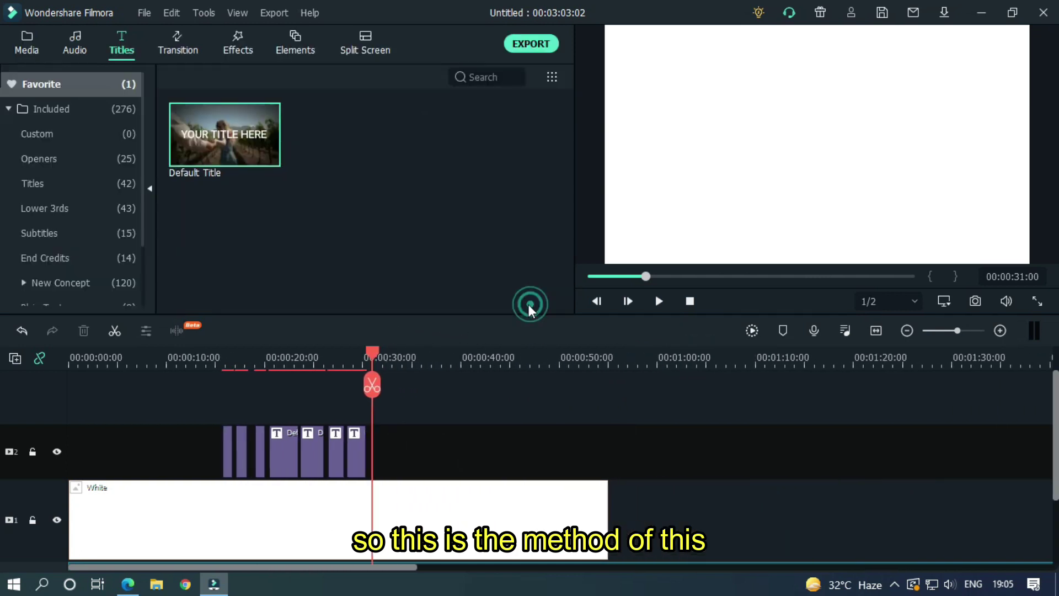
left_click(29, 43)
scroll(570, 353, "down", 2)
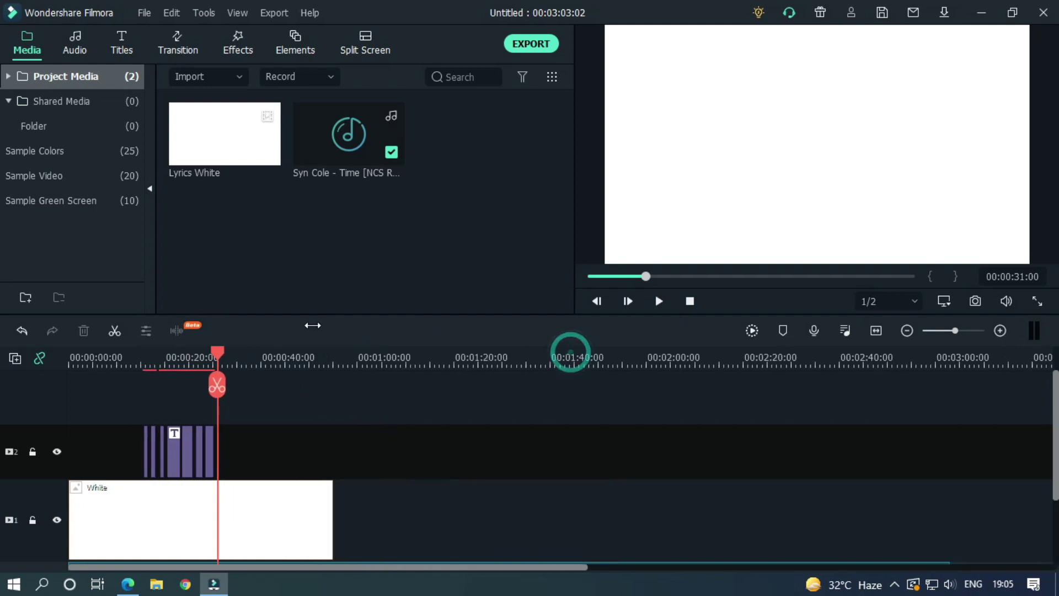
key("ctrl+z")
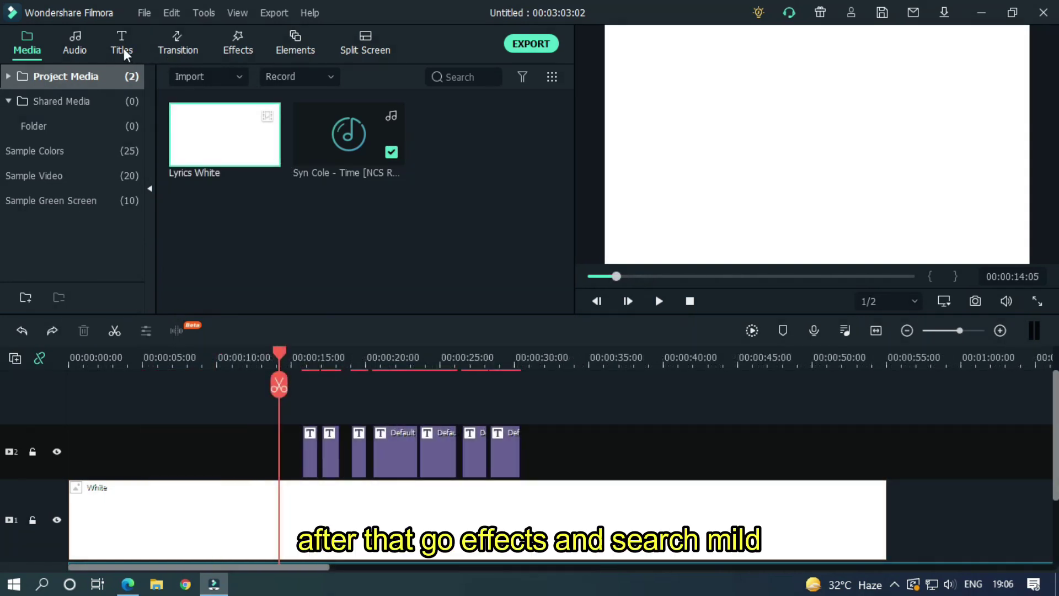
Search the effects for "mi" and add the Mild effect above the titles, spanning the timeline start to about 00:00:41:00
left_click(220, 41)
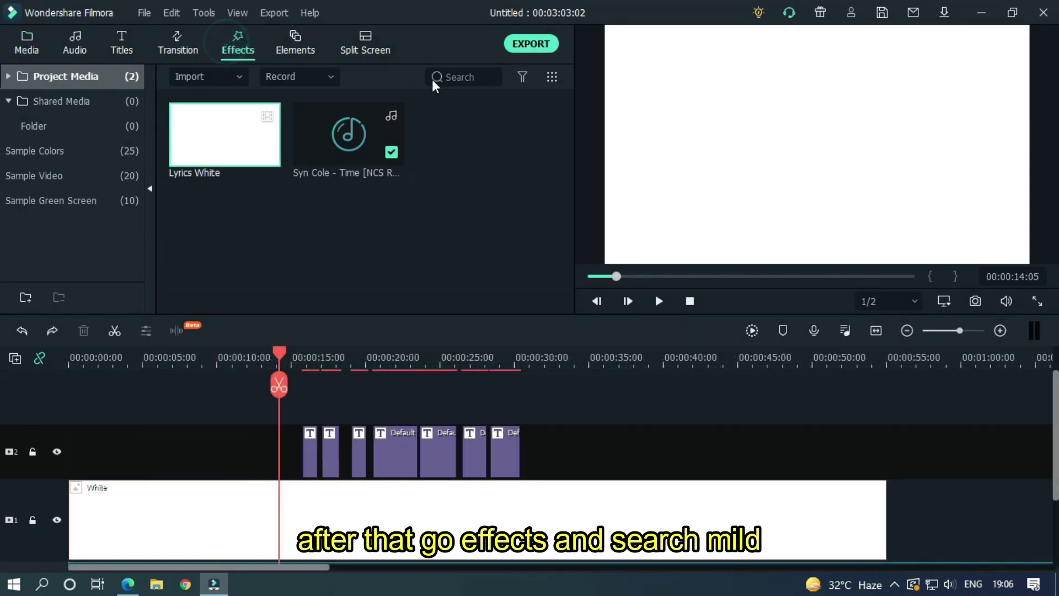
type("e")
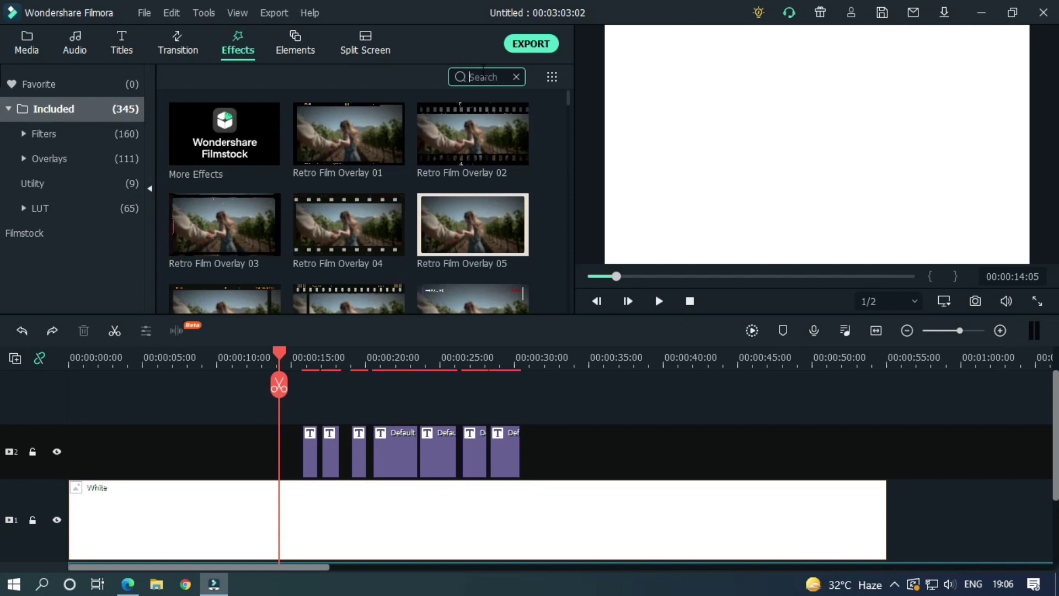
type("mi")
left_click_drag(226, 232, 680, 413)
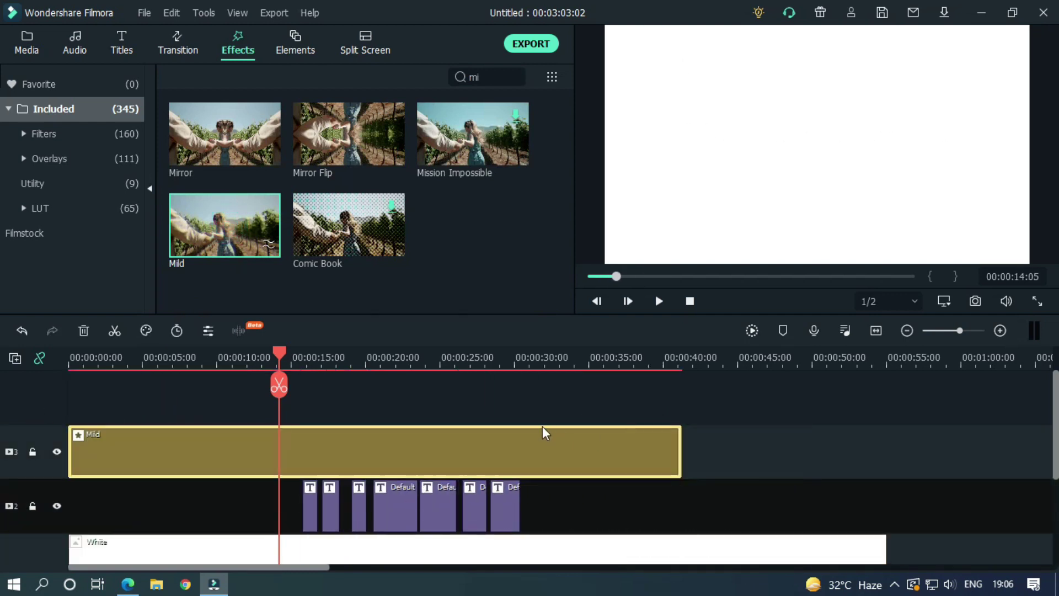
Set the Mild effect's Frequency to 1.26 and its Position Z to 14.81
scroll(374, 361, "up", 1)
left_click_drag(279, 352, 312, 352)
key("space")
left_click(346, 504)
double_click(369, 452)
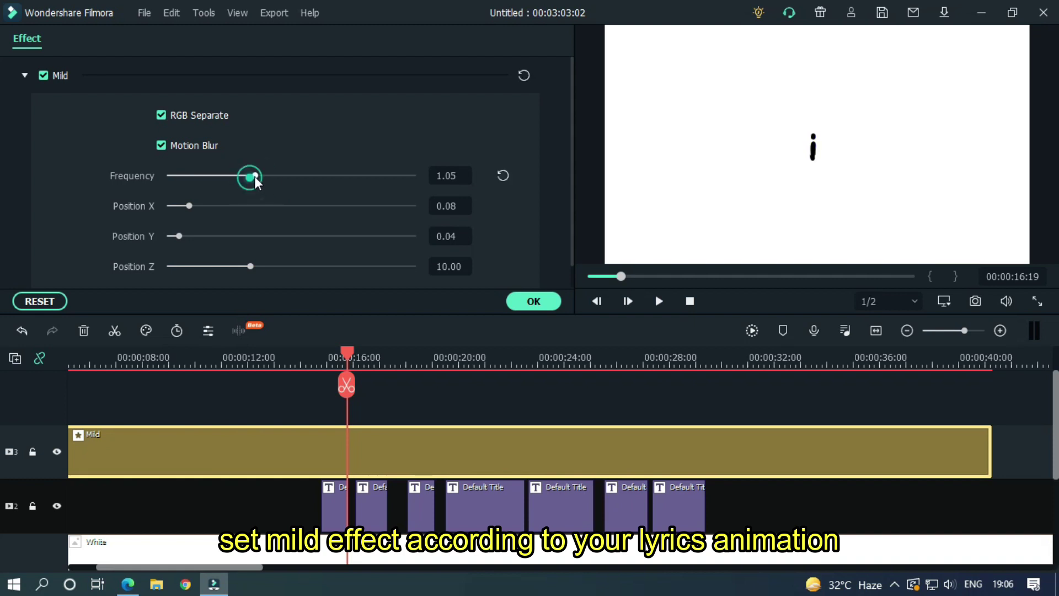
left_click_drag(250, 266, 289, 267)
scroll(572, 165, "down", 1)
Play back the titles with the Mild effect from about 00:00:15:13 to 00:00:31:01 and close the effect settings
left_click(334, 358)
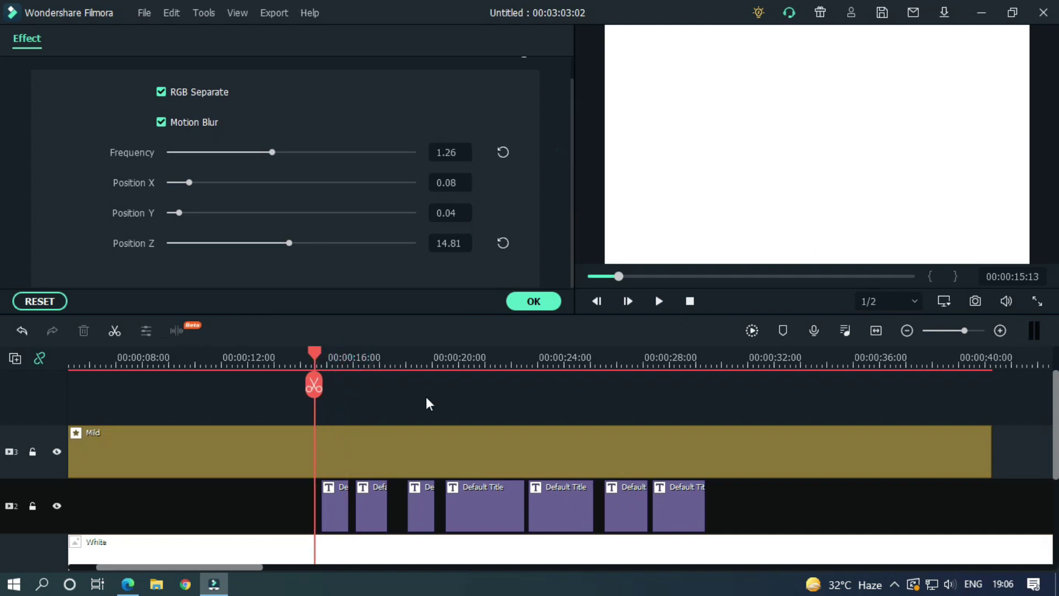
key("space")
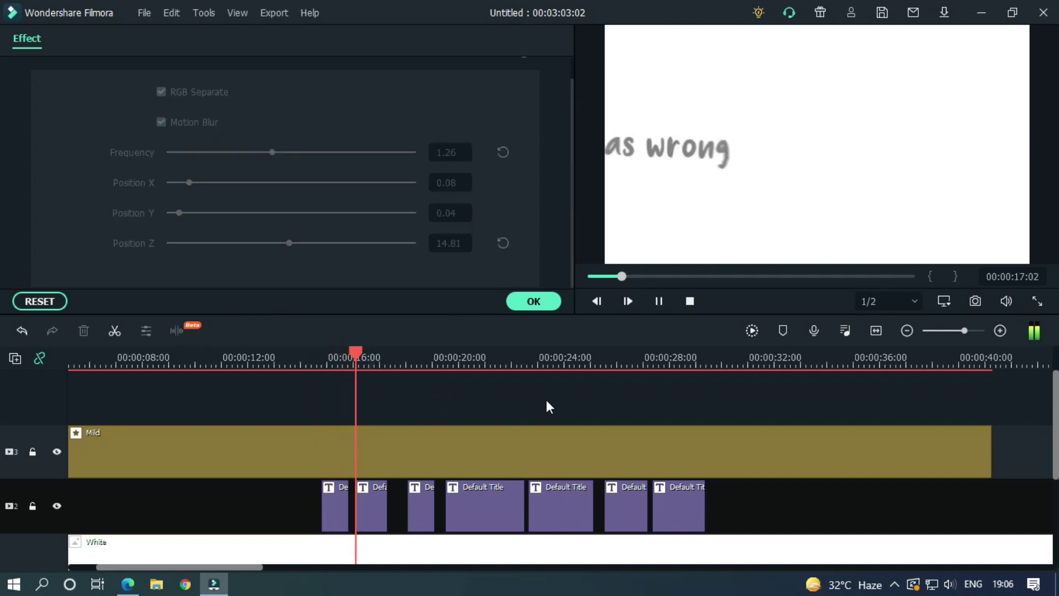
left_click_drag(560, 355, 455, 343)
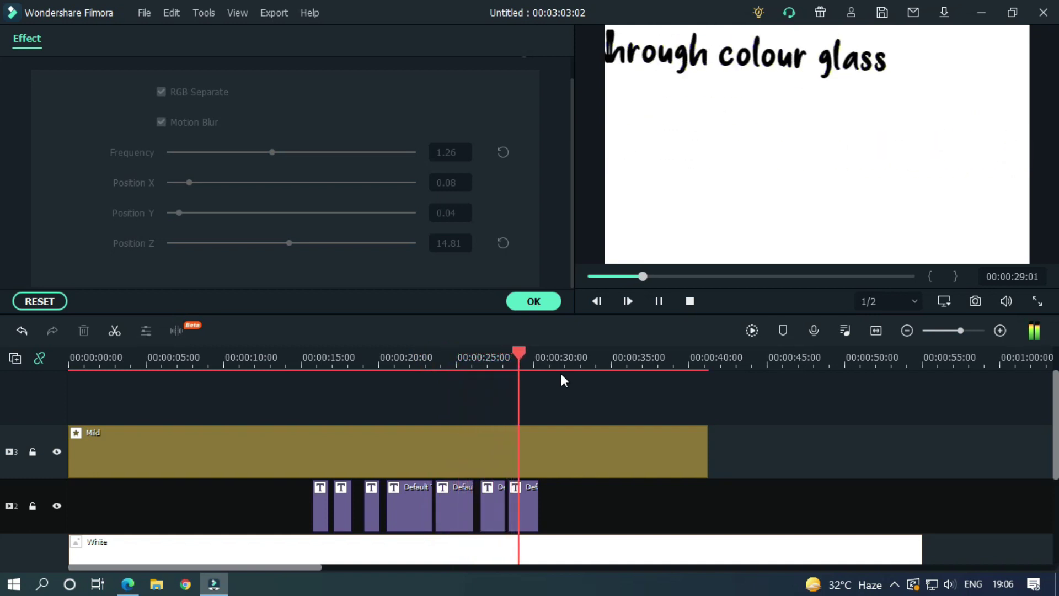
key("space")
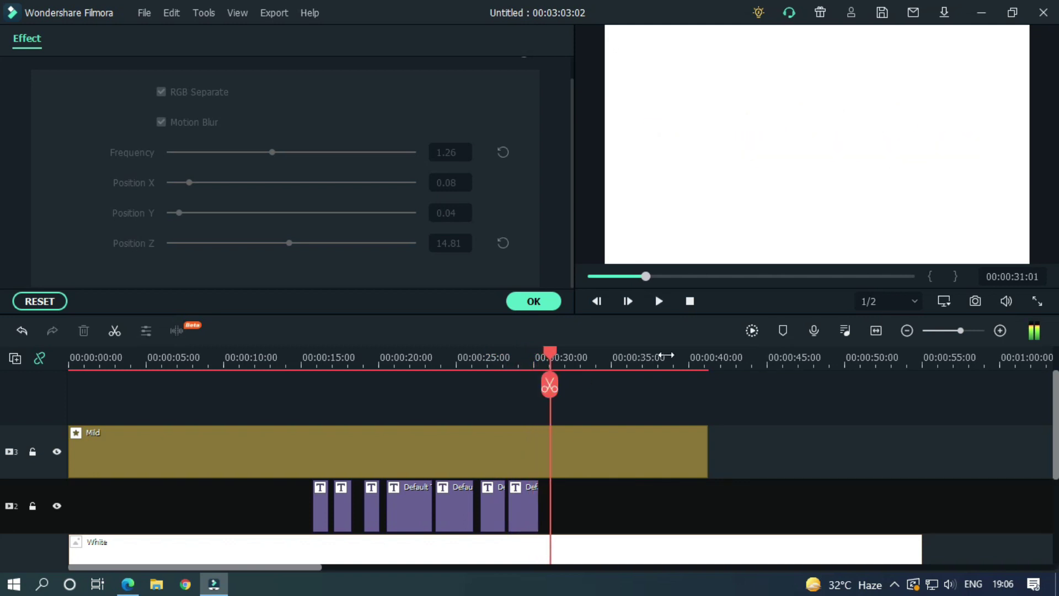
scroll(667, 355, "down", 3)
scroll(3, 469, "down", 3)
scroll(2, 474, "up", 3)
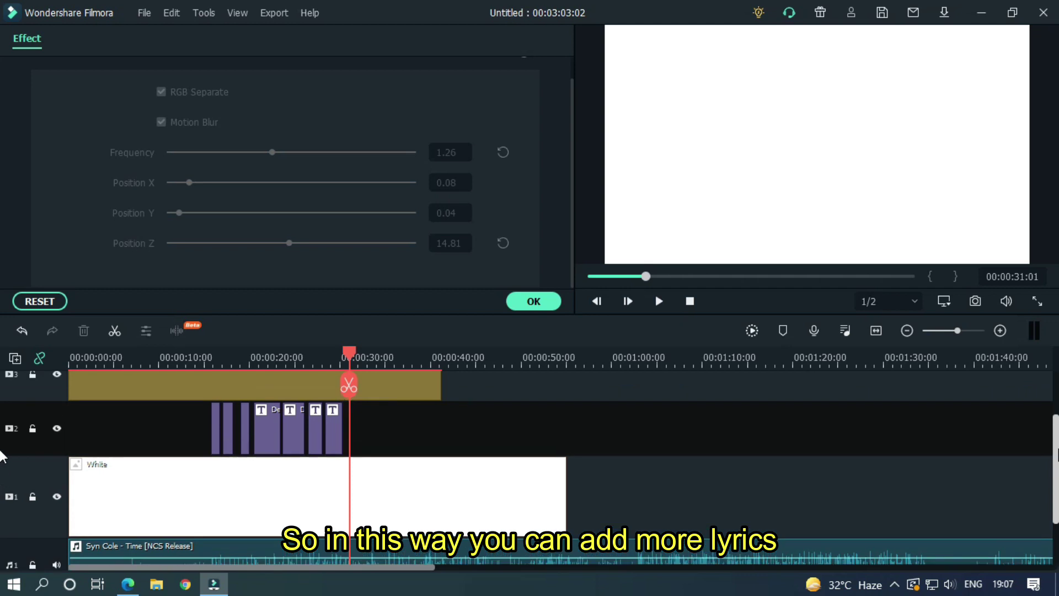
scroll(3, 457, "up", 2)
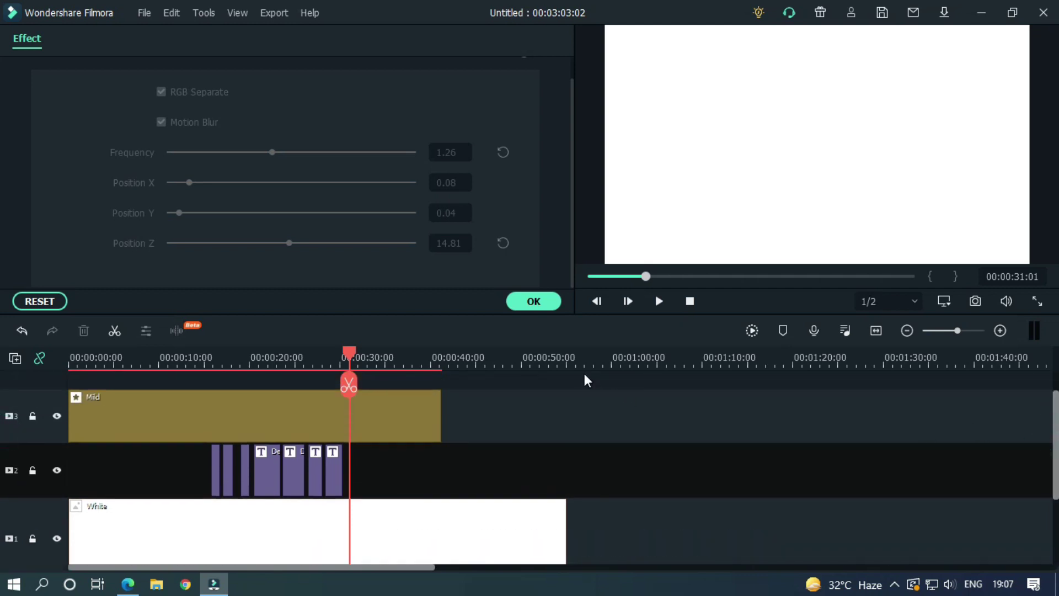
left_click(540, 301)
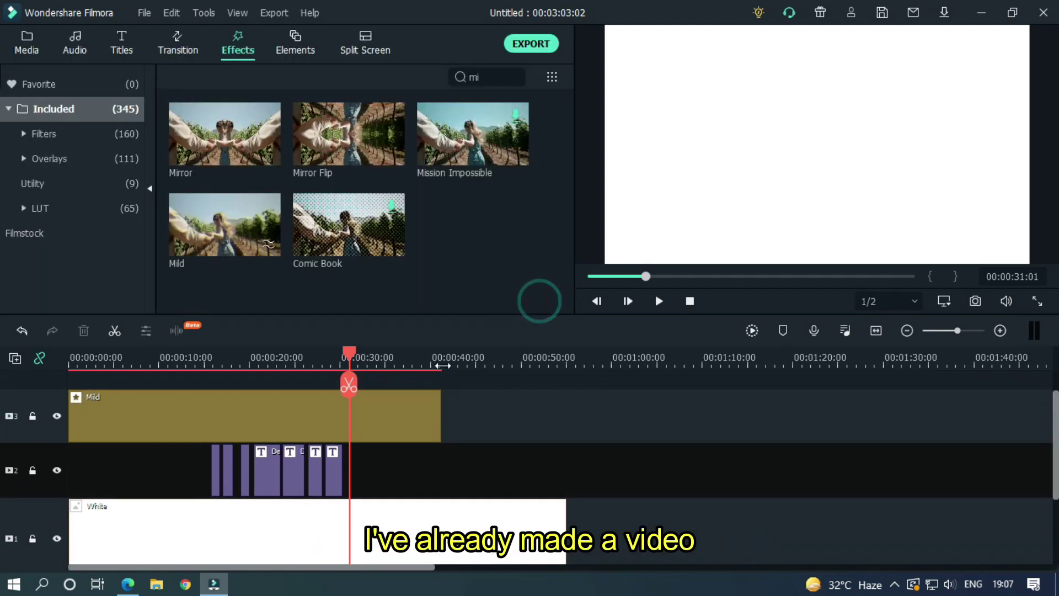
Delete the Mild effect, all title clips and the White background clip from the timeline, keeping the song
left_click(26, 42)
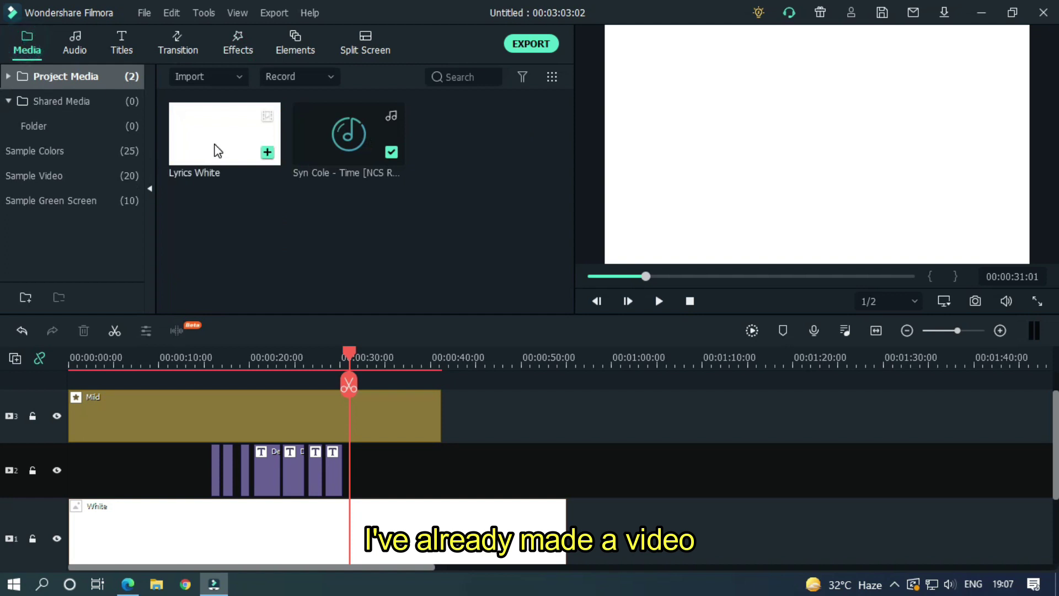
left_click_drag(397, 464, 94, 377)
left_click_drag(617, 543, 112, 358)
key("Delete")
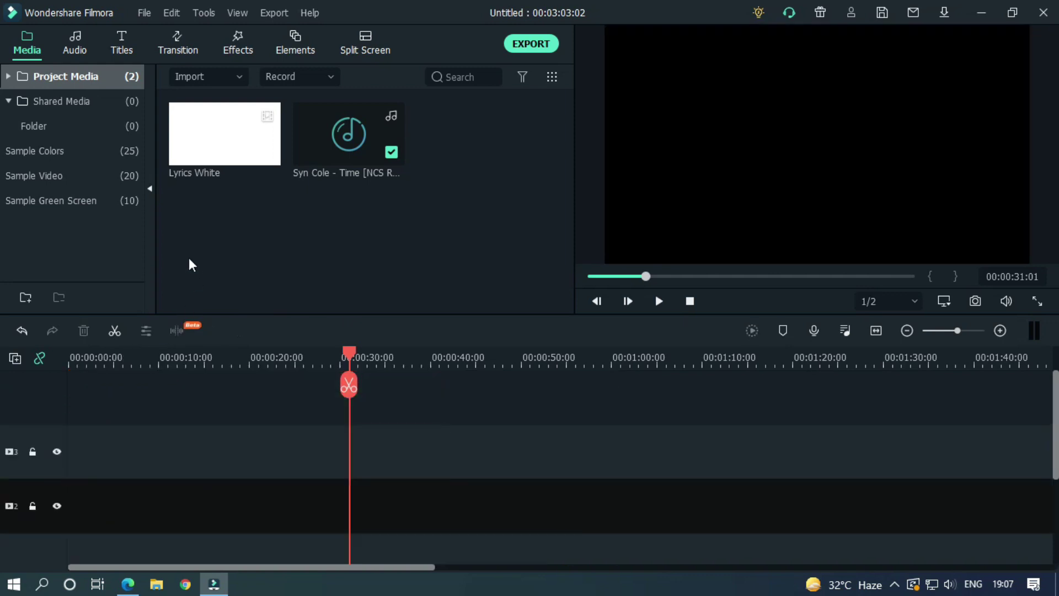
Place the Lyrics White video at the start of the first video track and play it back with the song
left_click_drag(211, 145, 46, 535)
scroll(504, 397, "down", 3)
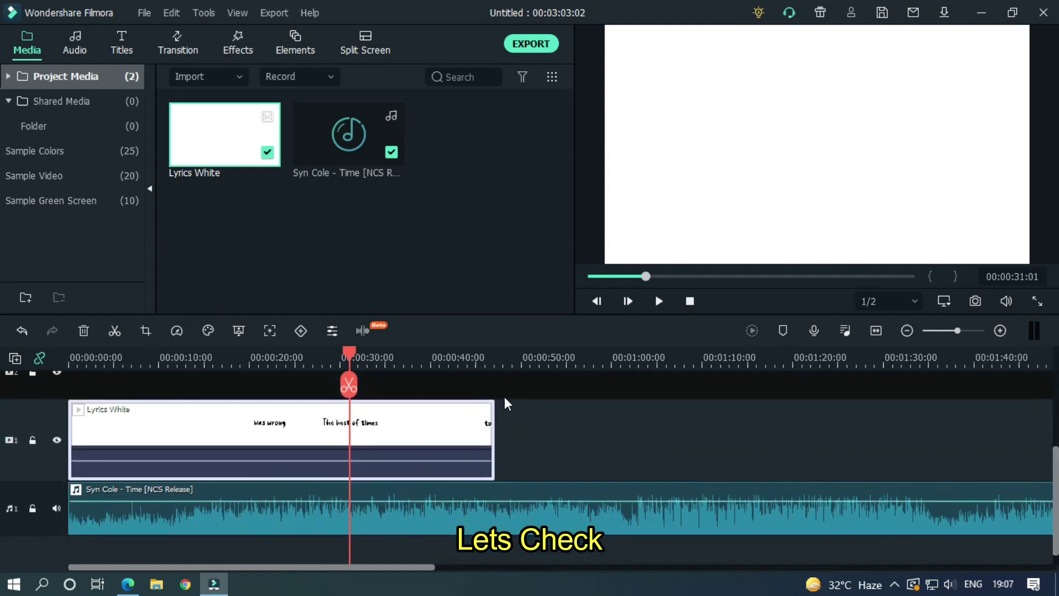
left_click_drag(361, 362, 210, 356)
key("space")
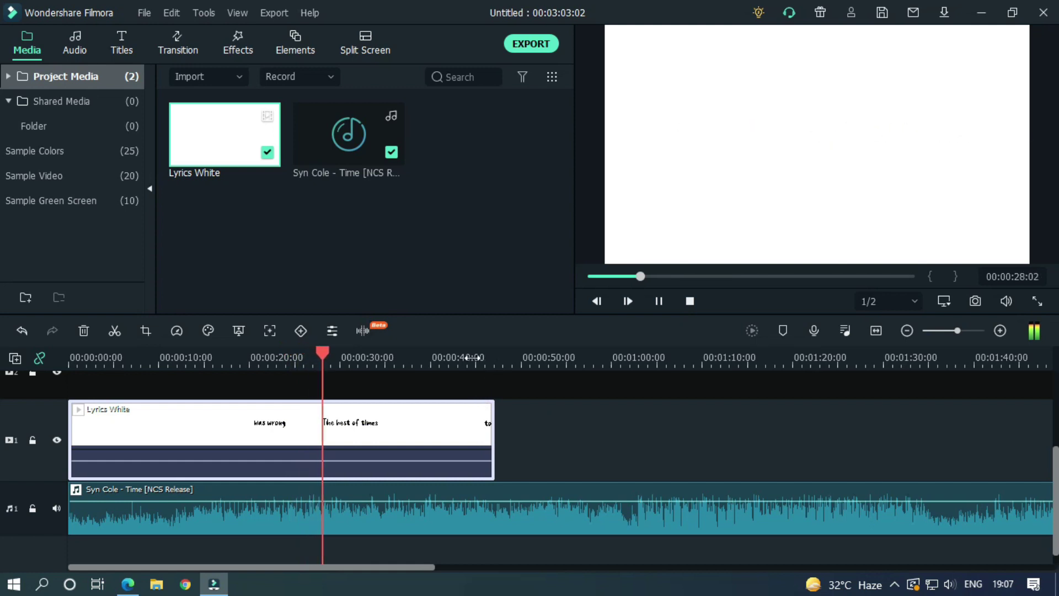
key("space")
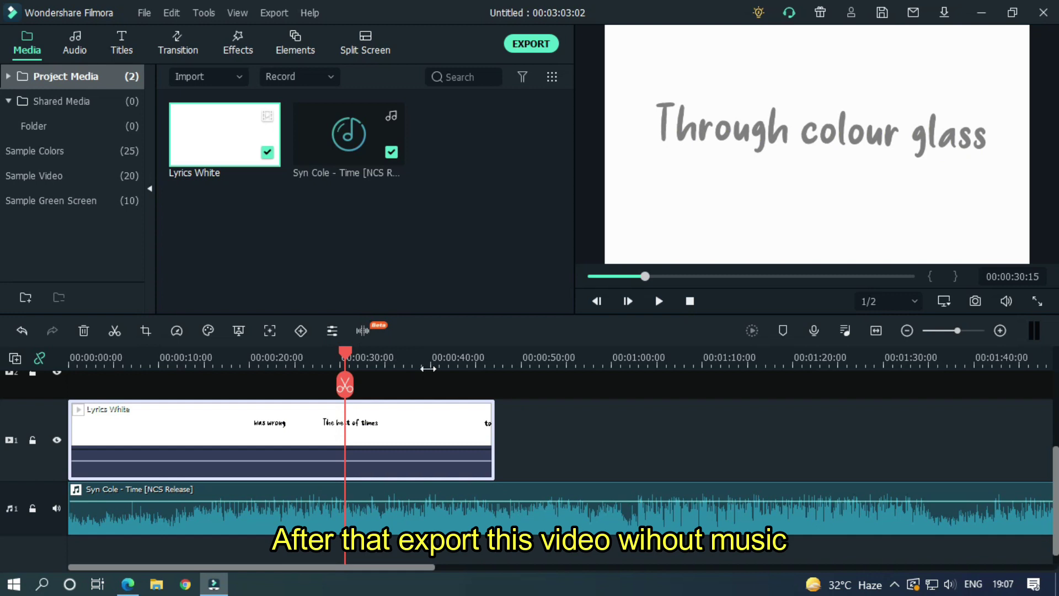
Open the local MP4 export settings and close them without exporting
left_click(527, 48)
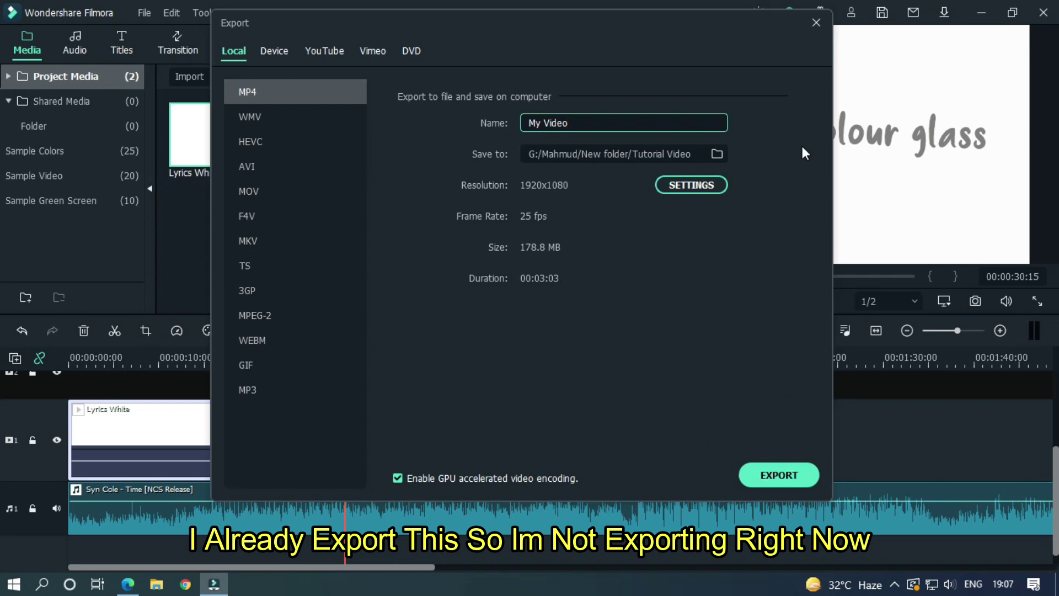
left_click(816, 23)
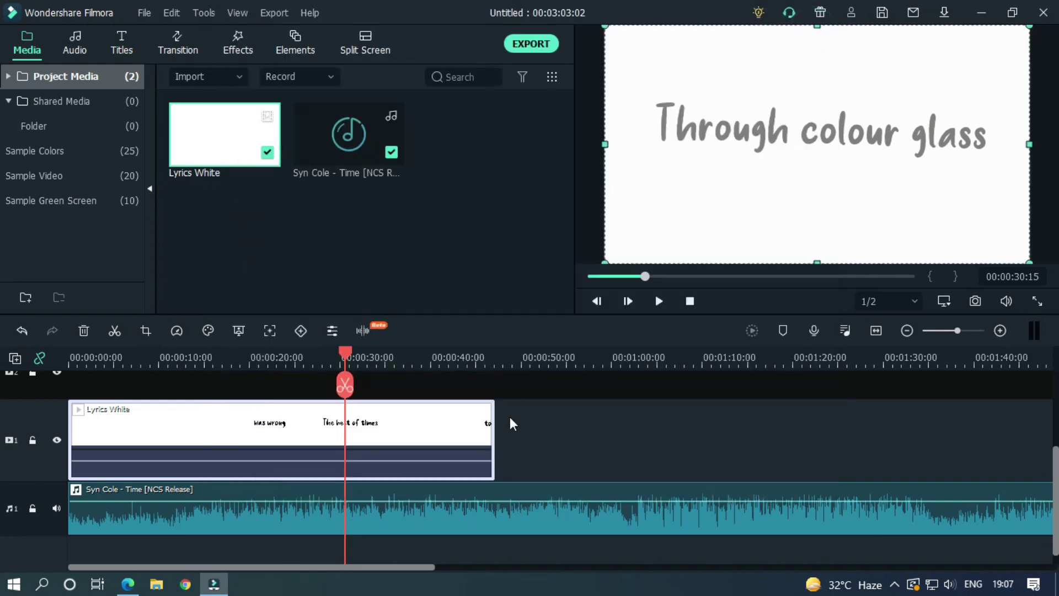
Delete the Lyrics White video and the Syn Cole - Time song from the timeline
left_click_drag(579, 449, 401, 418)
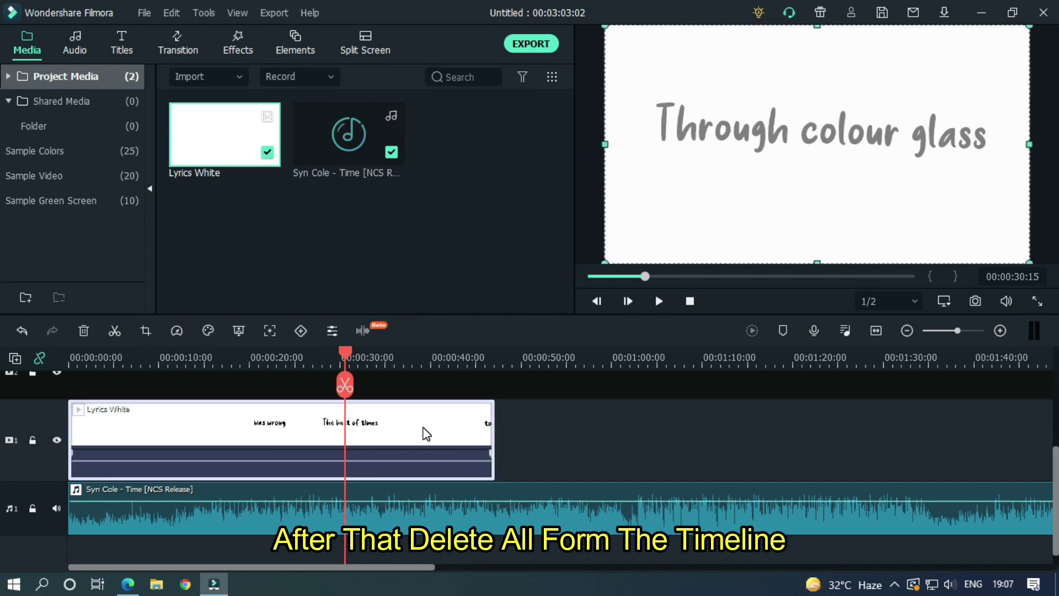
key("Delete")
left_click(479, 515)
key("Delete")
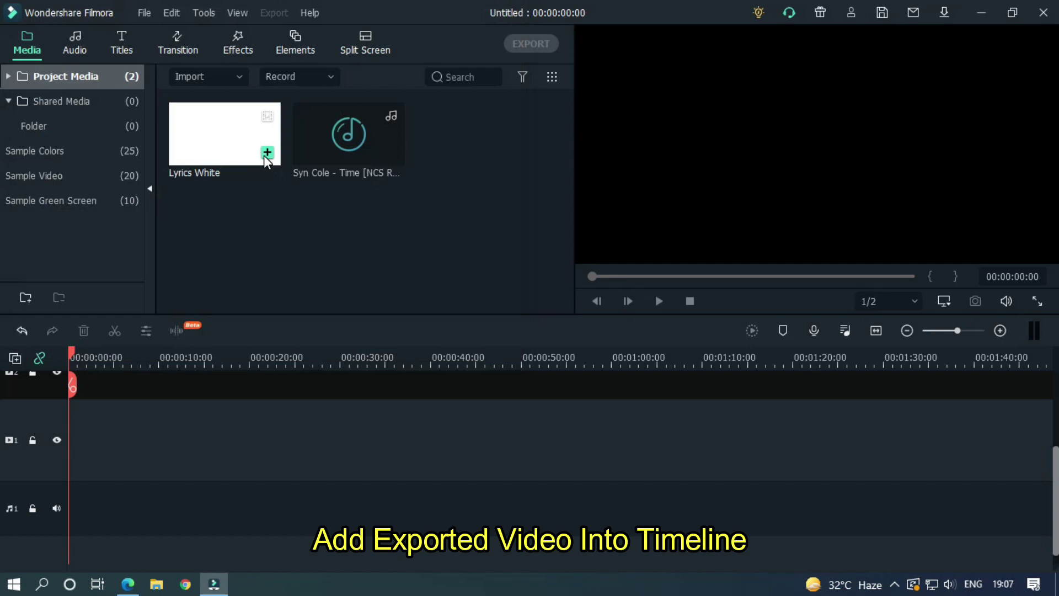
Place the Lyrics White video at the start of the first video track and cover its full length with a White sample colour on the second track
left_click_drag(263, 155, 66, 537)
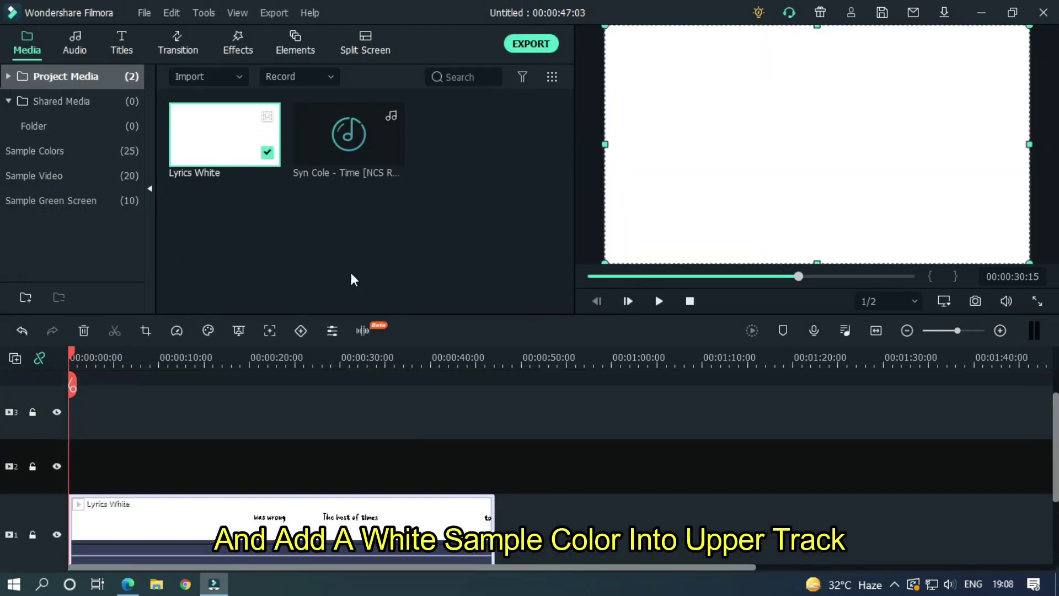
left_click(47, 150)
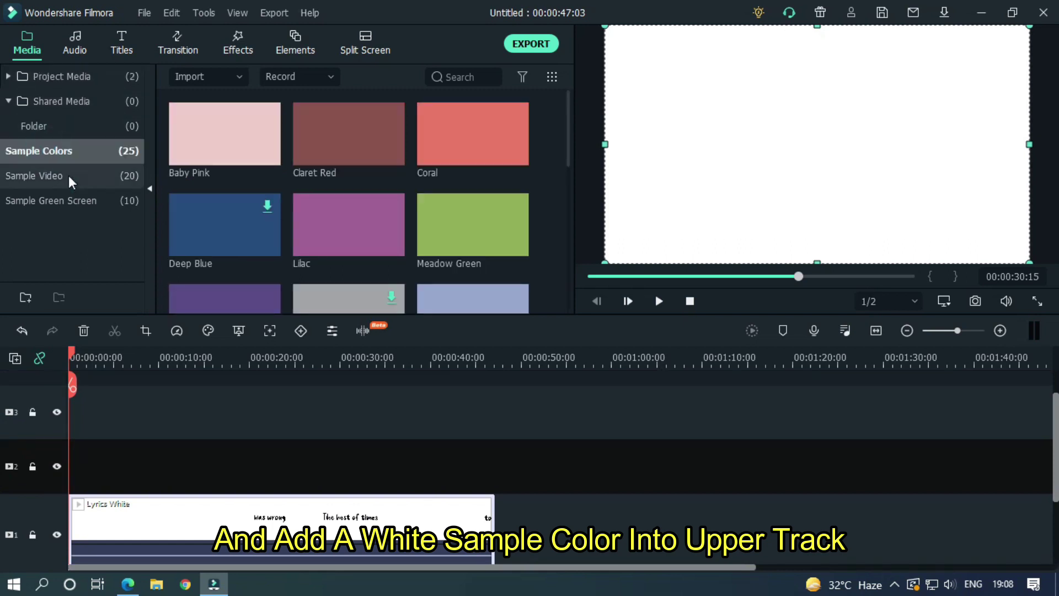
left_click_drag(569, 105, 570, 173)
left_click_drag(379, 285, 494, 450)
Set the White clip's compositing blending mode to Exclusion and play back the lyrics around 00:00:21
double_click(359, 462)
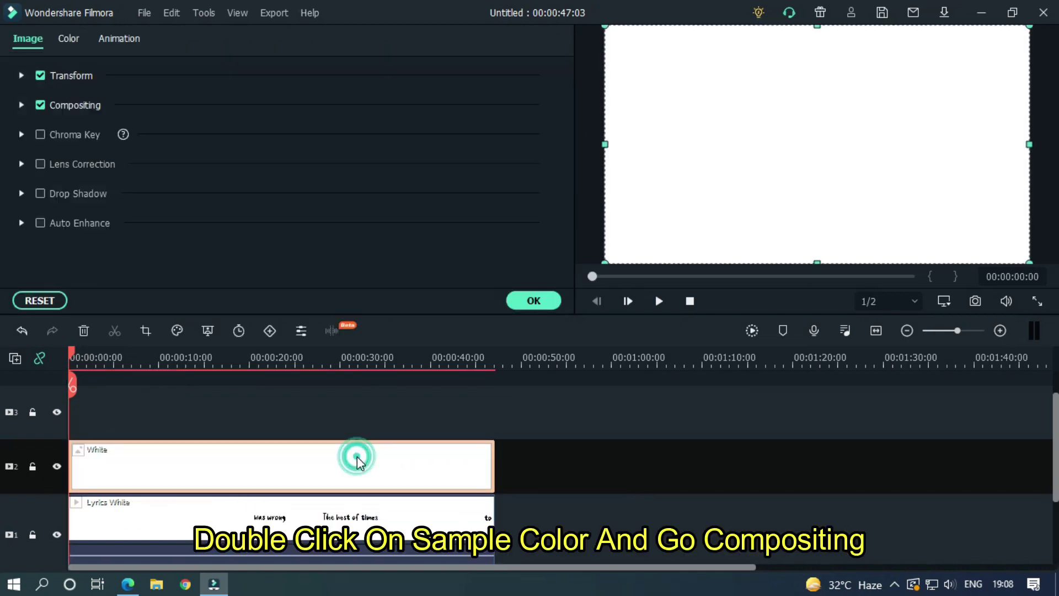
left_click(22, 105)
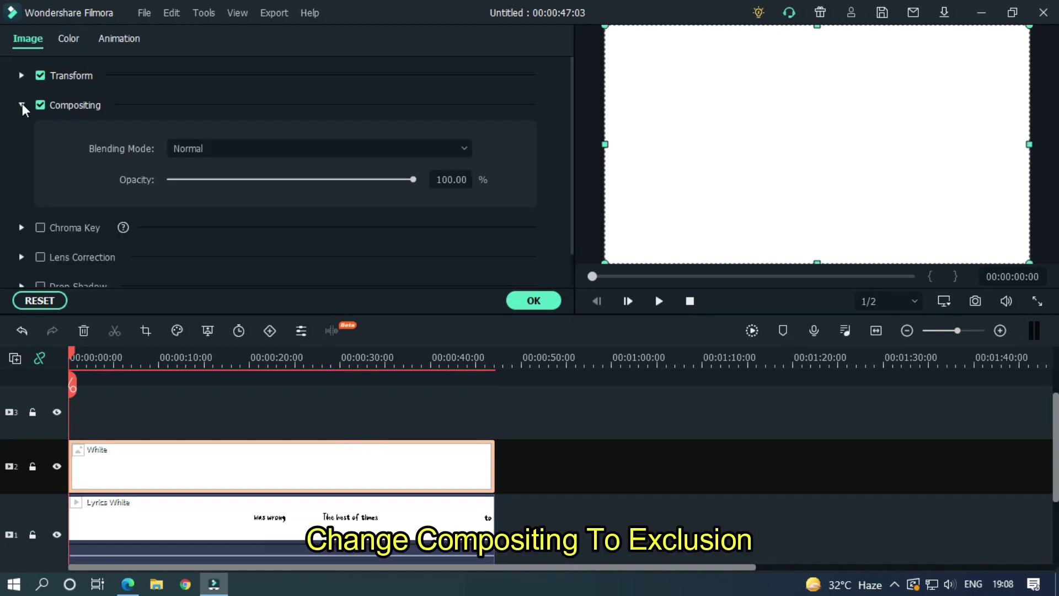
left_click(454, 149)
left_click_drag(465, 187, 465, 322)
left_click(254, 354)
left_click(253, 364)
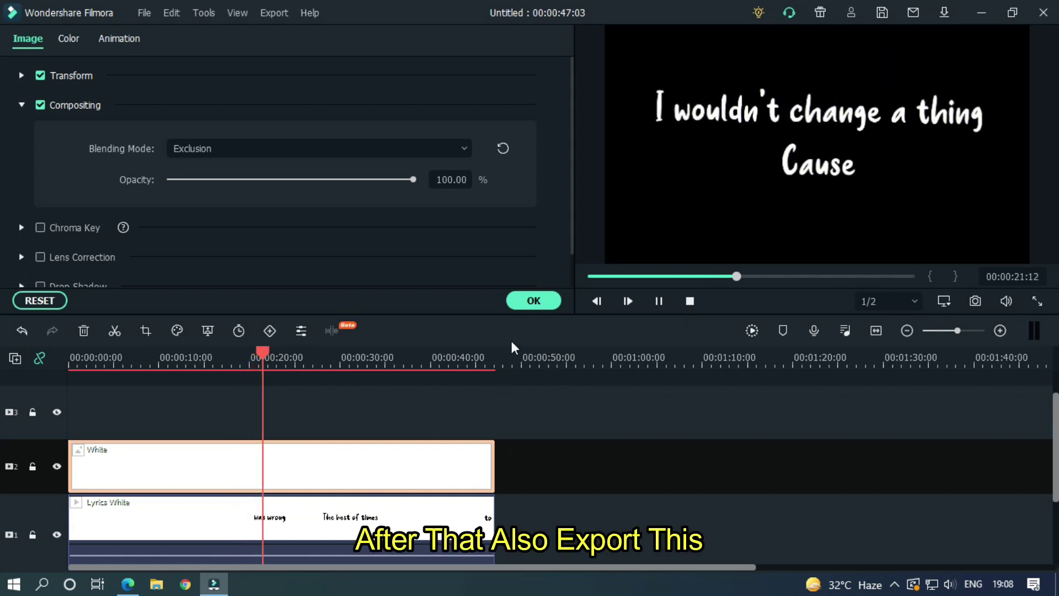
left_click(533, 301)
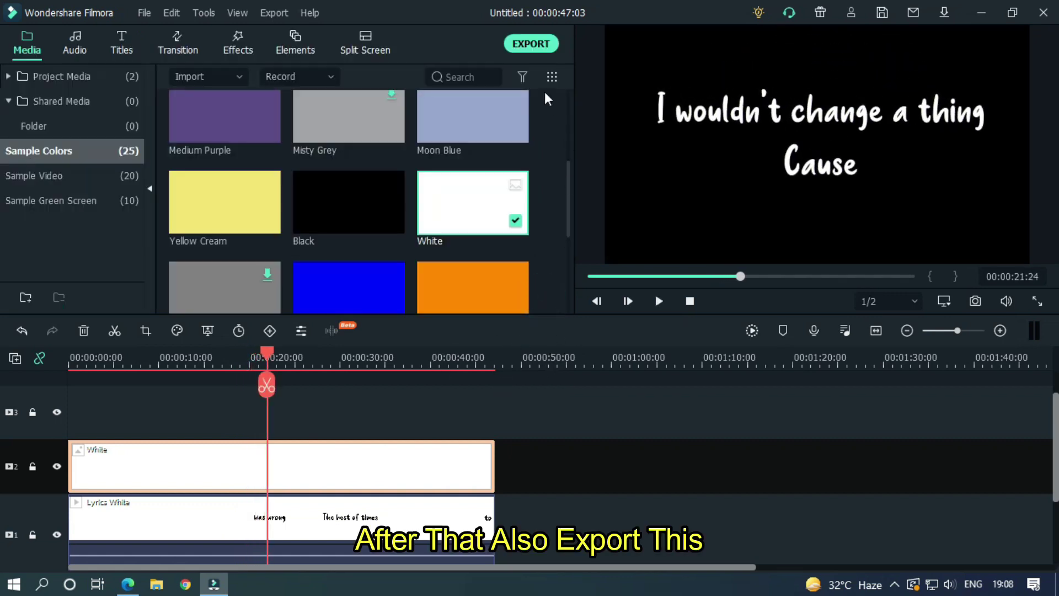
Open the export for the inverted lyrics and import the exported Lyrics Black video into the project media
left_click(532, 43)
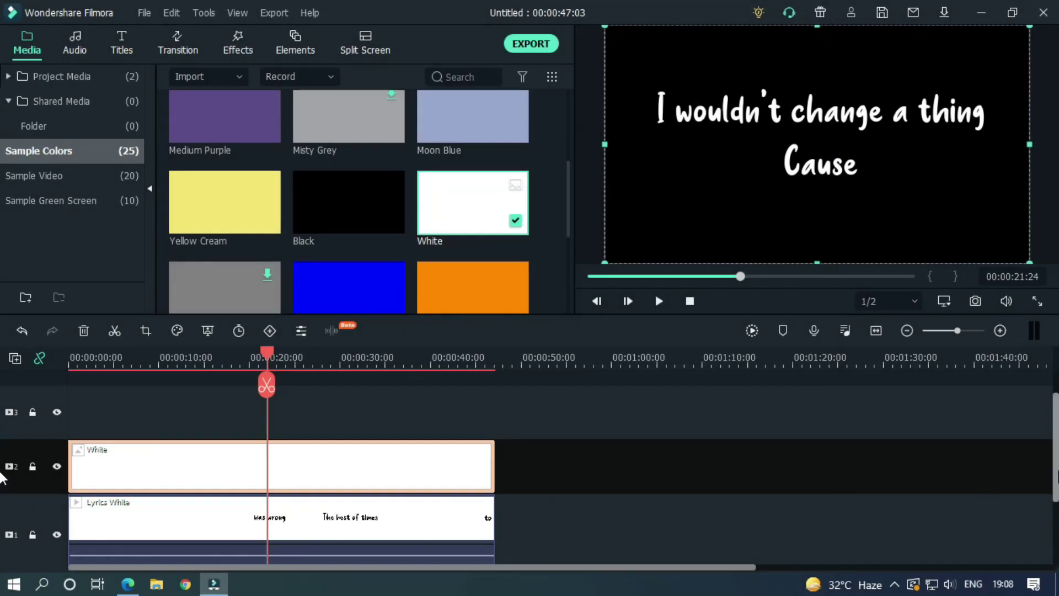
scroll(0, 475, "up", 1)
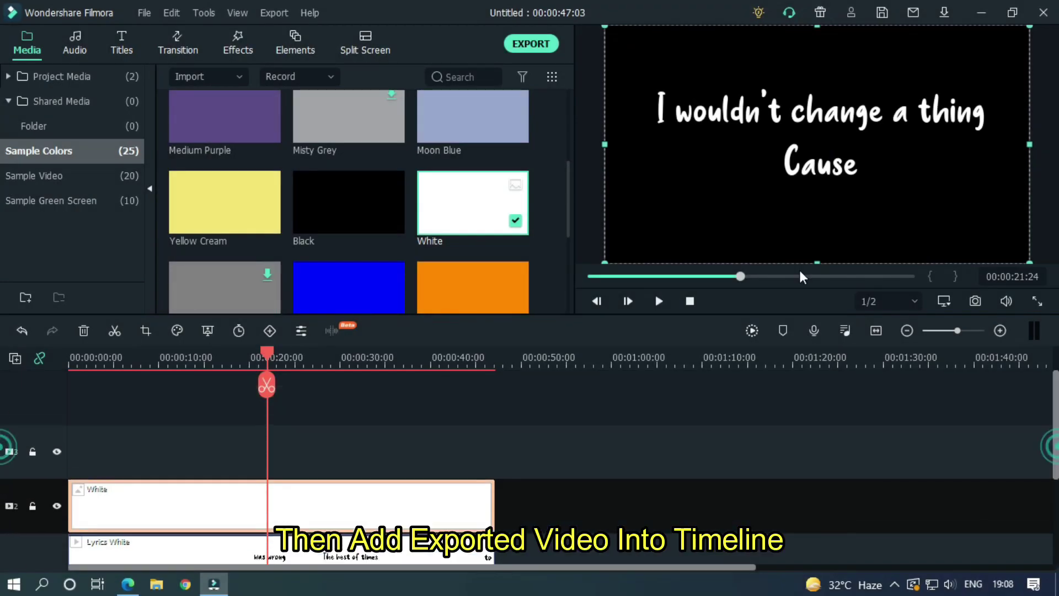
left_click(69, 76)
left_click(386, 249)
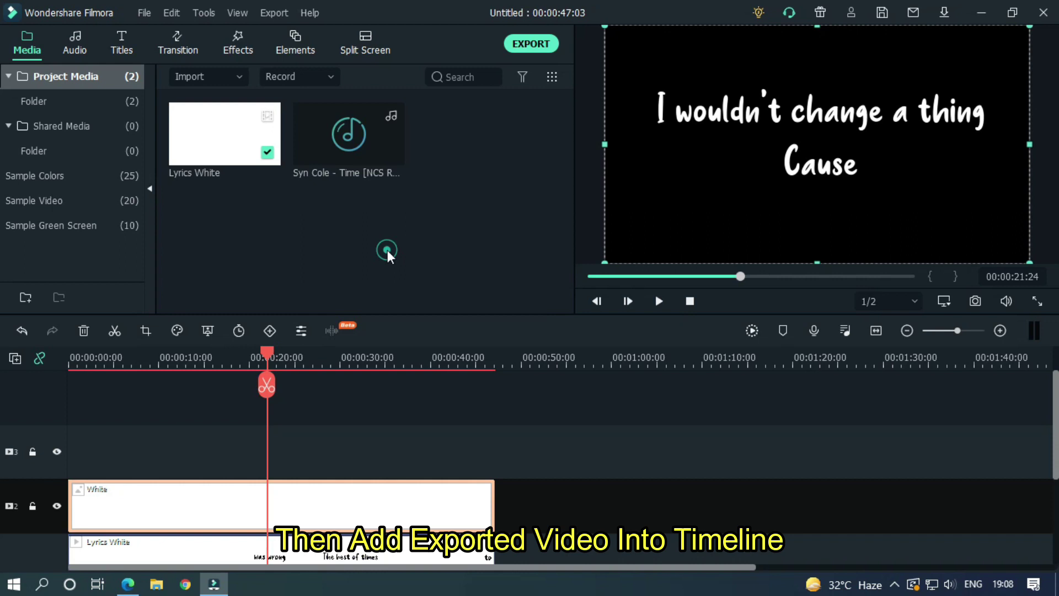
left_click_drag(517, 113, 521, 187)
double_click(277, 207)
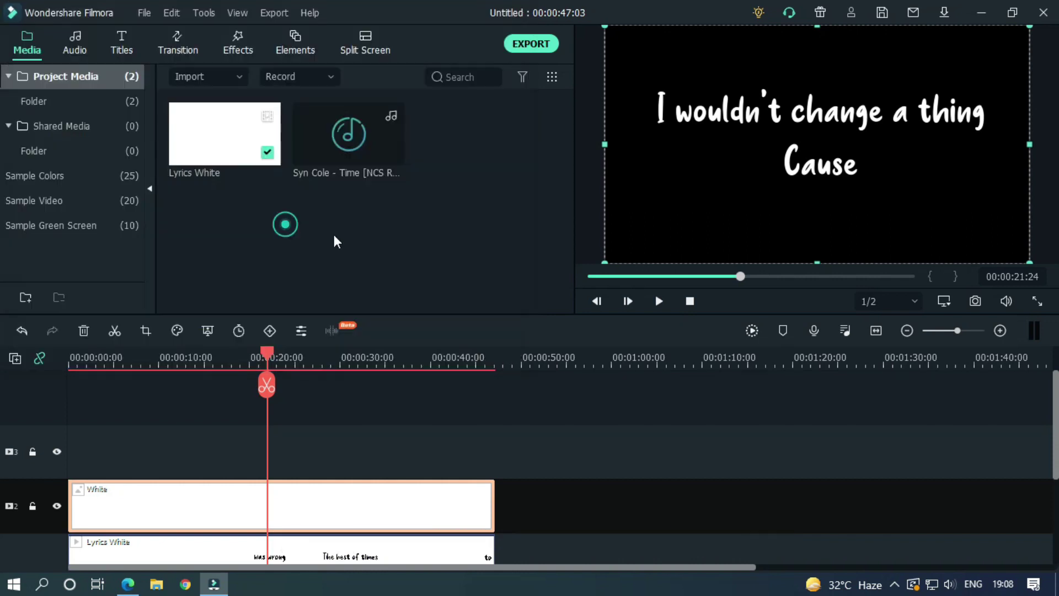
Delete the White and Lyrics White clips from the timeline and place the Syn Cole - Time song at the start of the audio track
scroll(1, 433, "down", 1)
scroll(1, 436, "down", 1)
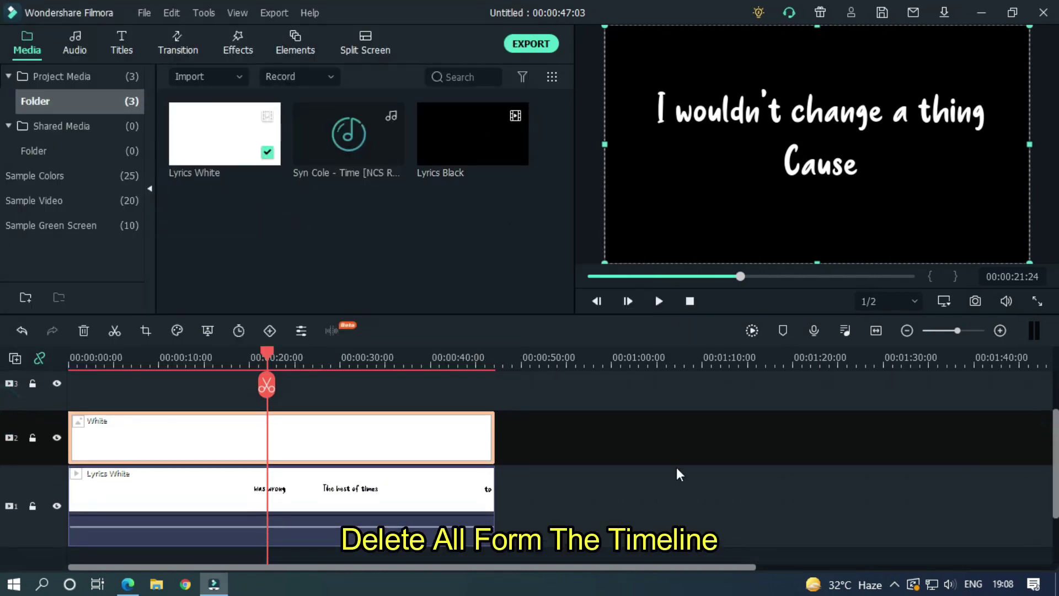
left_click_drag(605, 528, 235, 411)
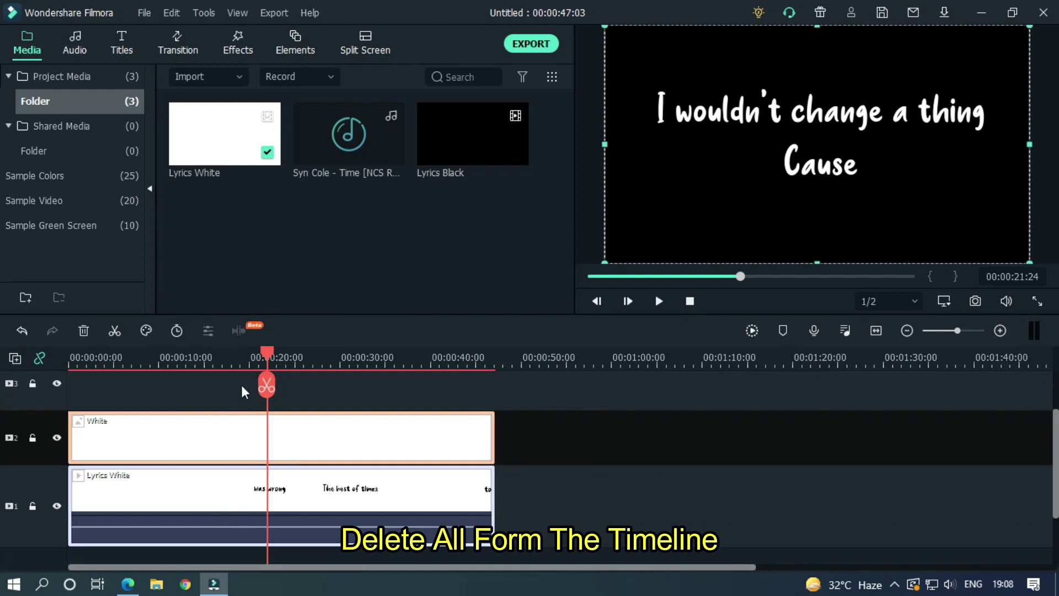
key("Delete")
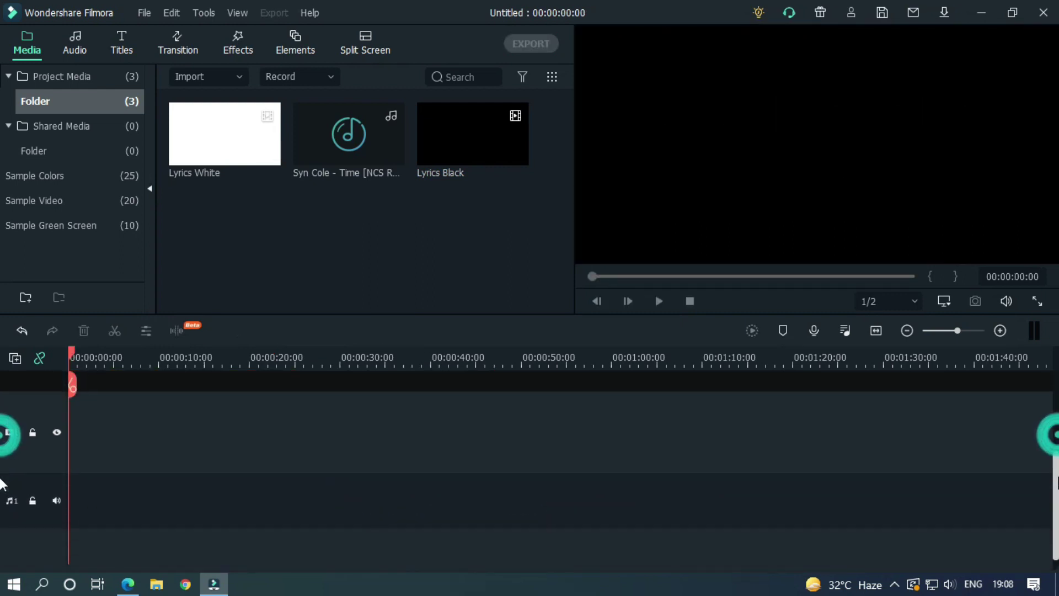
left_click_drag(357, 143, 41, 495)
Import the pexels mountain background video and place it on the first video track, starting at about 00:00:16
mouse_move(484, 163)
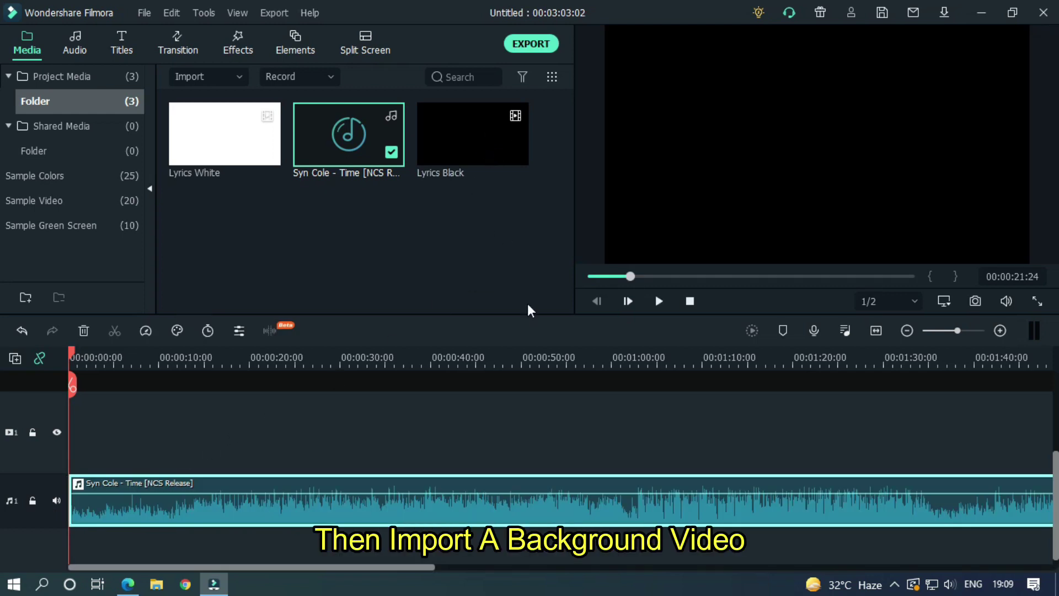
right_click(277, 218)
left_click(292, 234)
left_click(87, 139)
double_click(201, 181)
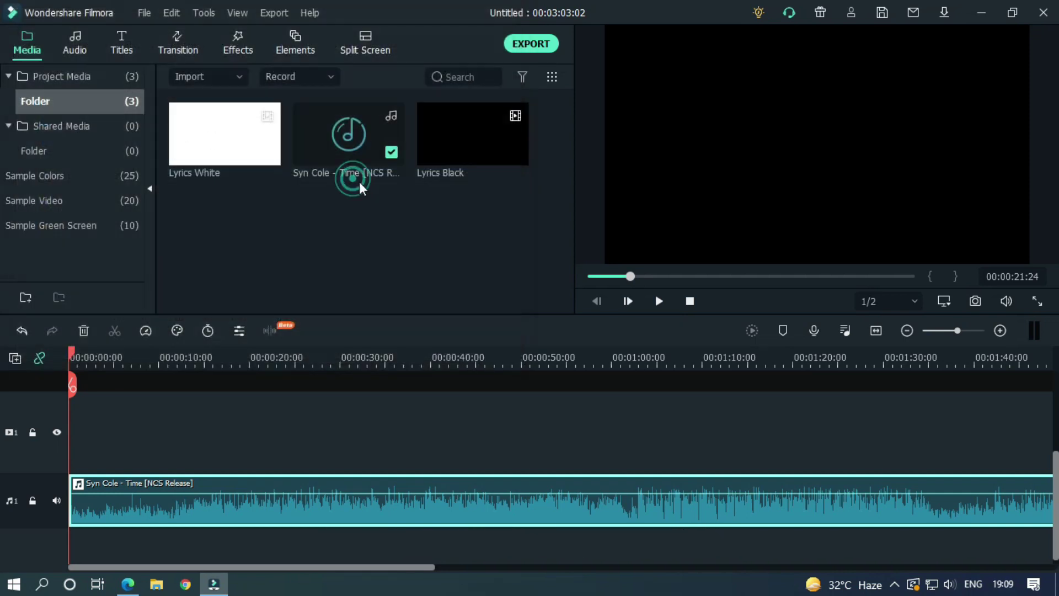
left_click_drag(260, 235, 216, 447)
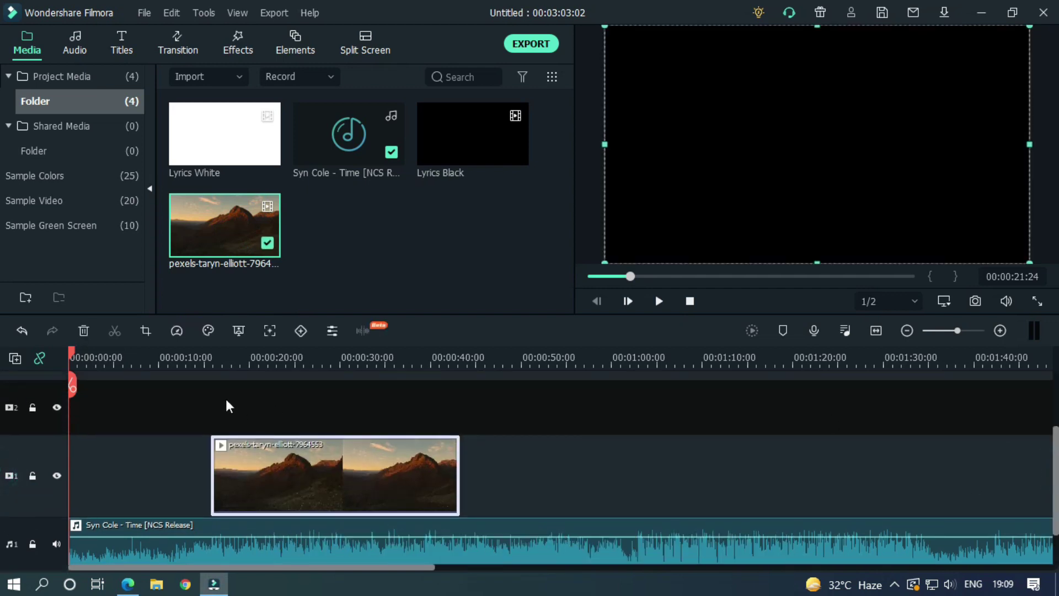
Preview the start of the background video and place the Lyrics Black video at the start of the second video track
left_click(203, 360)
key("space")
key("space")
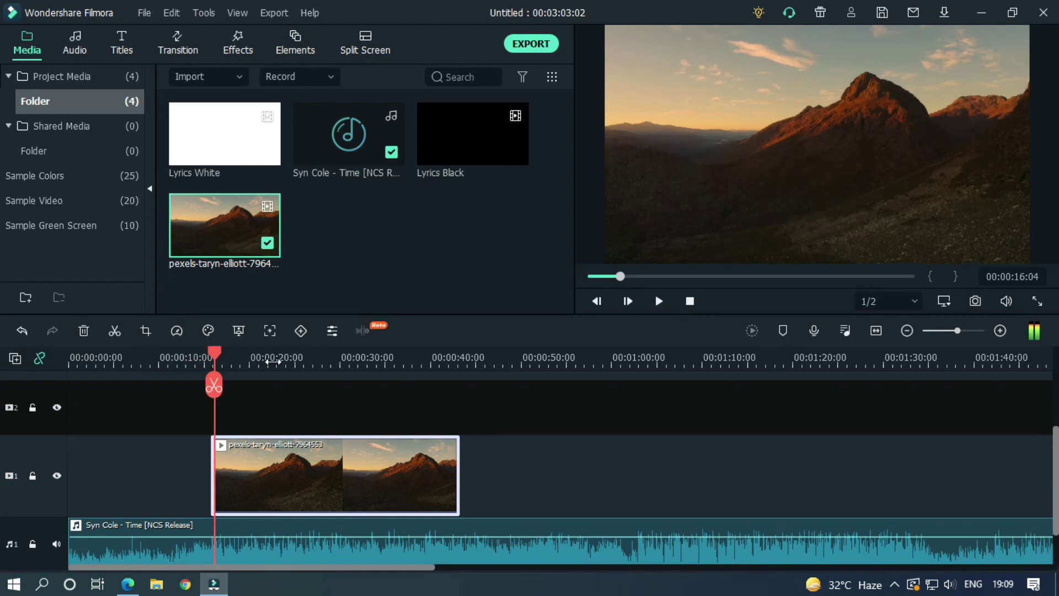
left_click_drag(458, 157, 45, 410)
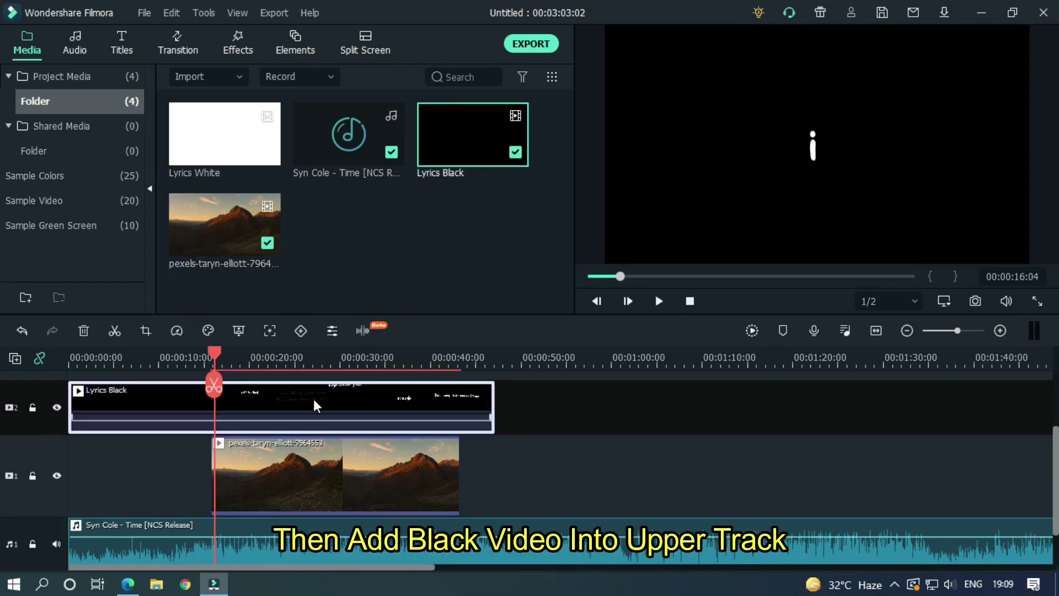
Set the Lyrics Black clip's compositing blending mode to Screen and close its settings
scroll(2, 452, "up", 2)
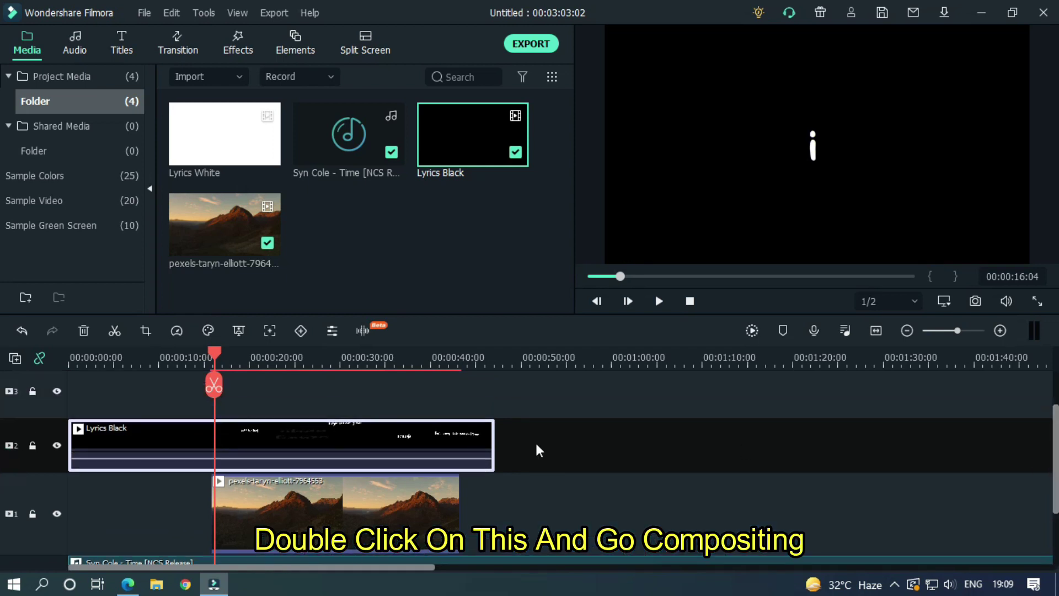
double_click(343, 445)
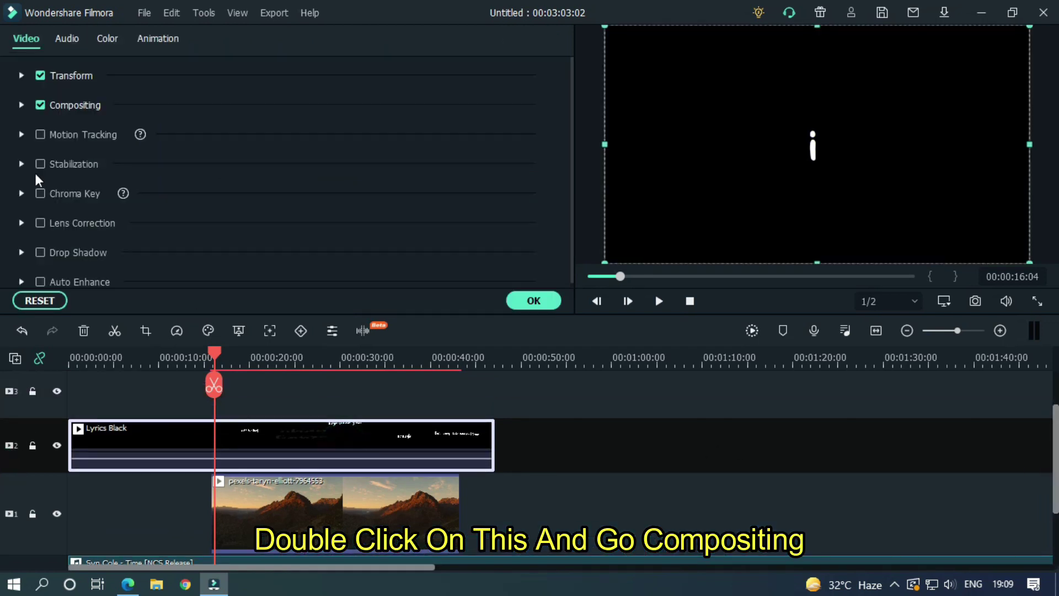
left_click(23, 105)
left_click(235, 151)
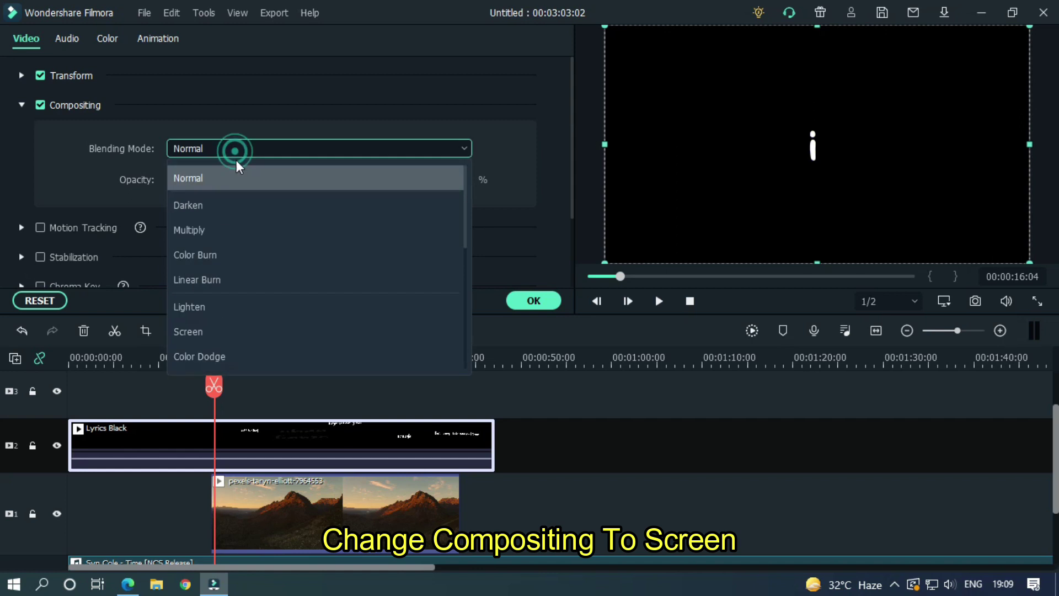
mouse_move(468, 207)
left_mouse_down()
mouse_move(477, 316)
mouse_move(465, 264)
left_mouse_up()
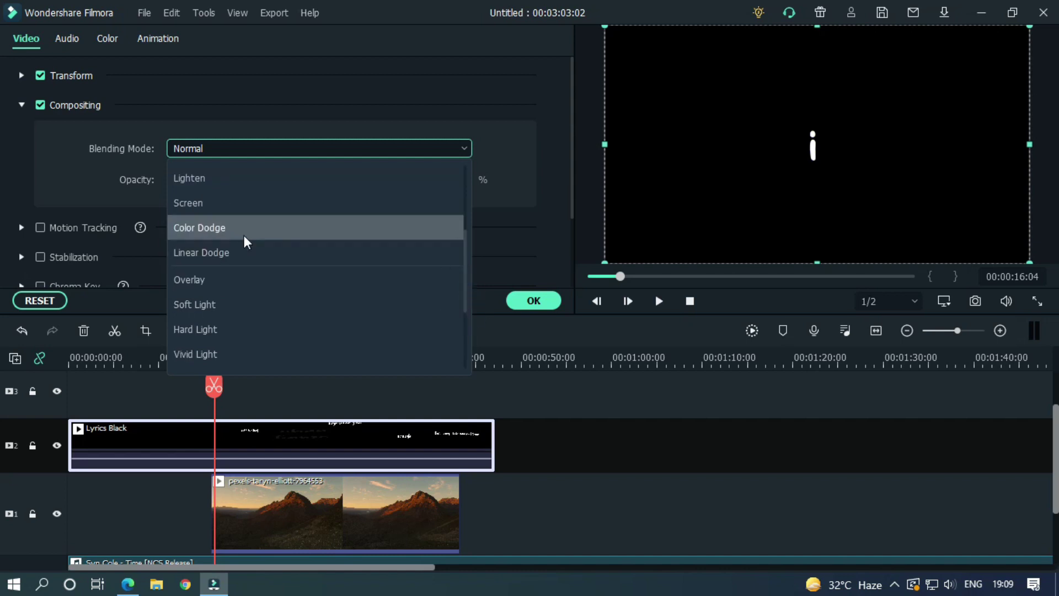
left_click(191, 195)
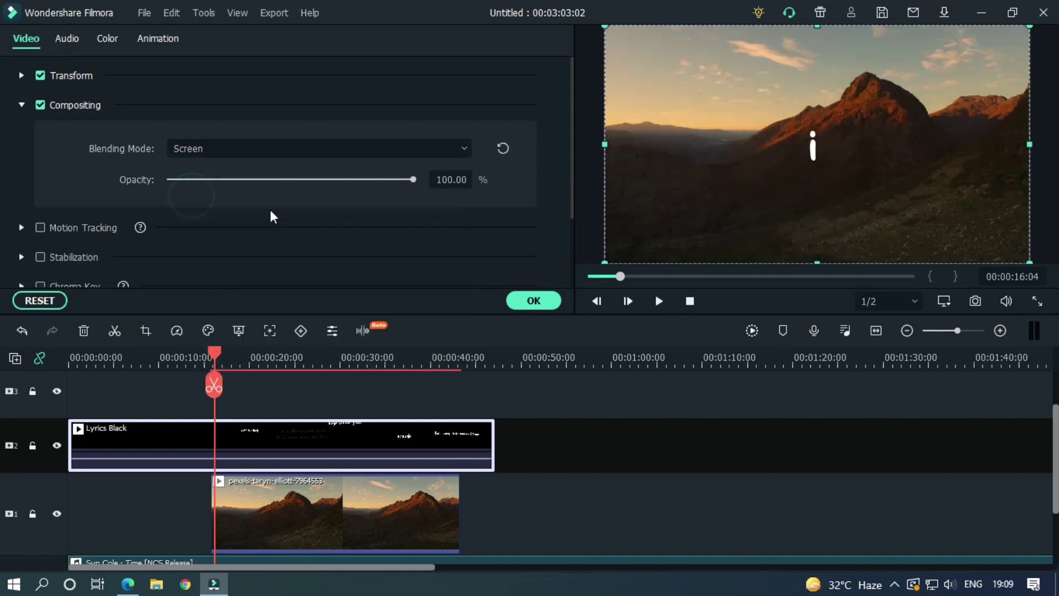
left_click(550, 299)
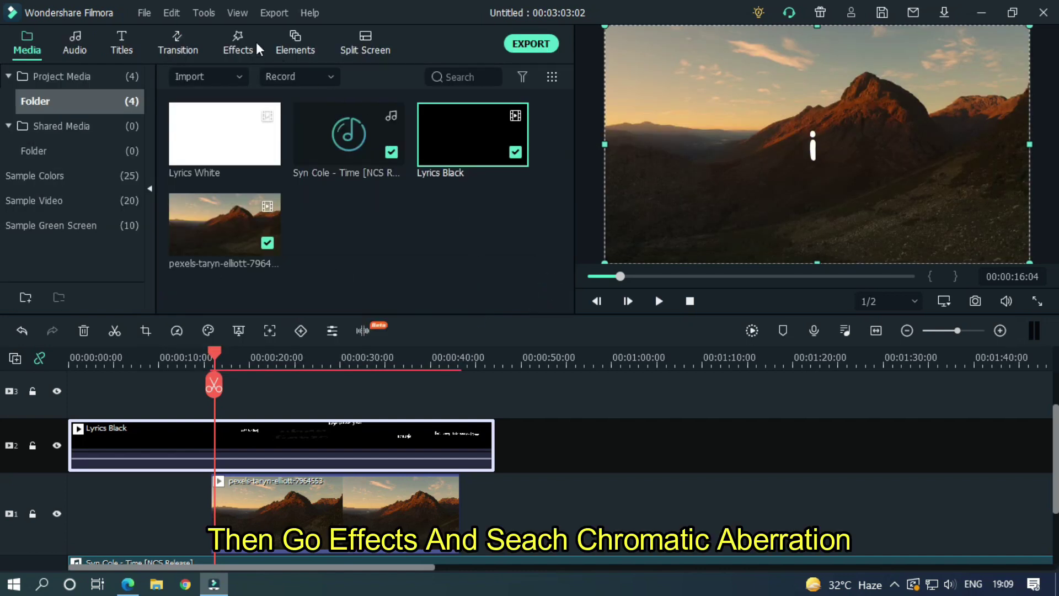
Search the effects for "ch" and apply Chromatic Aberration to the Lyrics Black clip
left_click(180, 45)
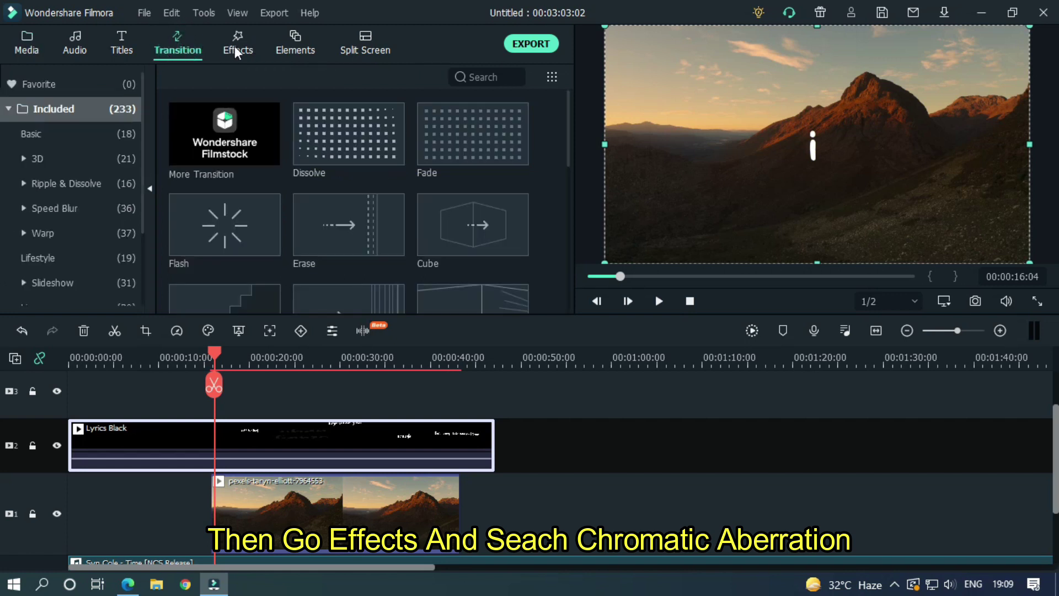
left_click(236, 45)
left_click(514, 77)
left_click(494, 78)
type("ch")
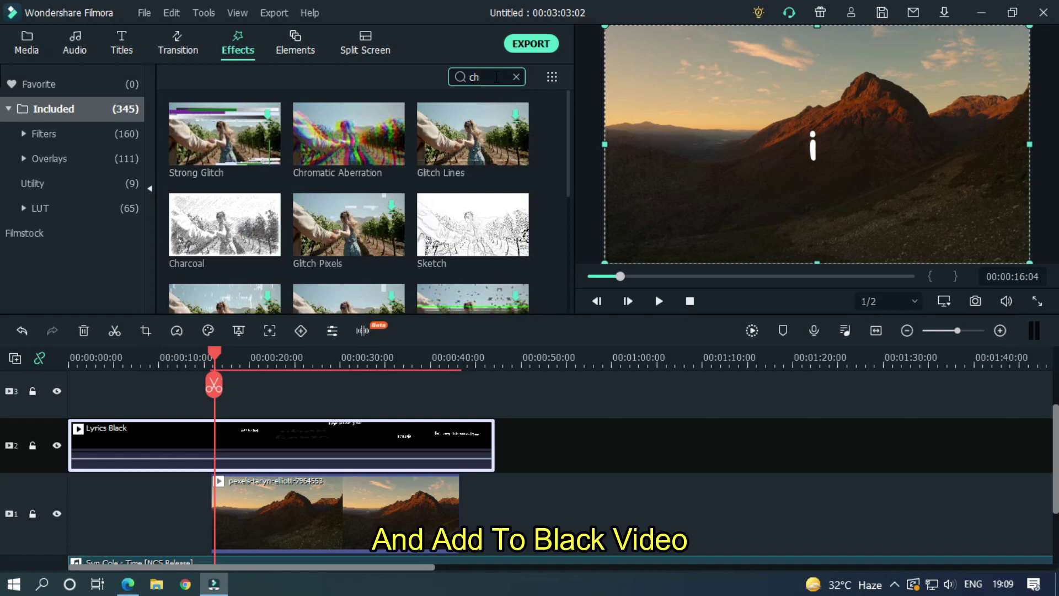
left_click_drag(362, 131, 256, 435)
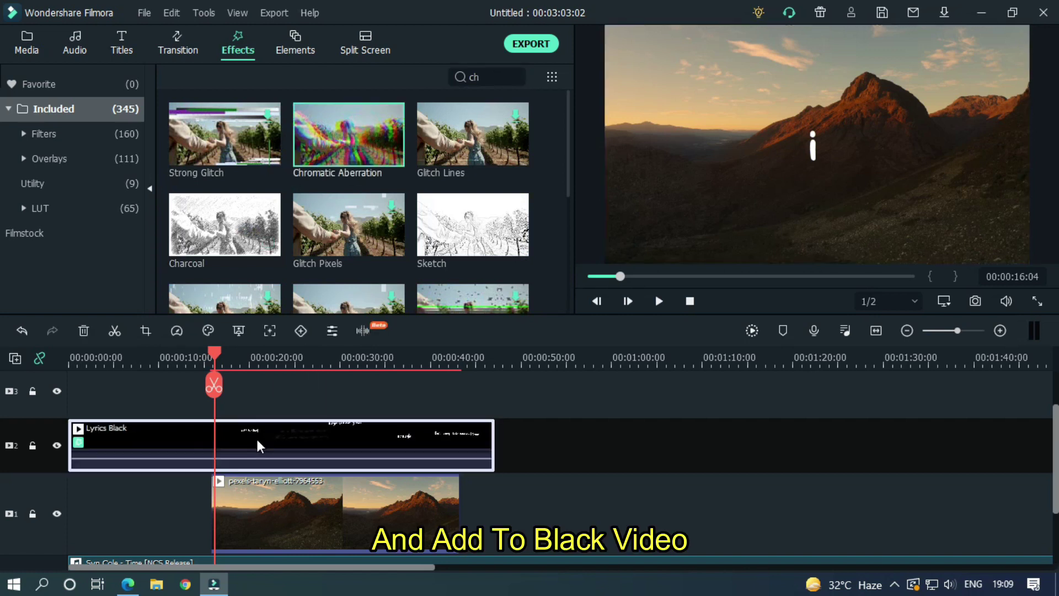
Set the Lyrics Black clip's Chromatic Aberration effect to a Fade of 0.10 and an Alpha of 90
double_click(260, 434)
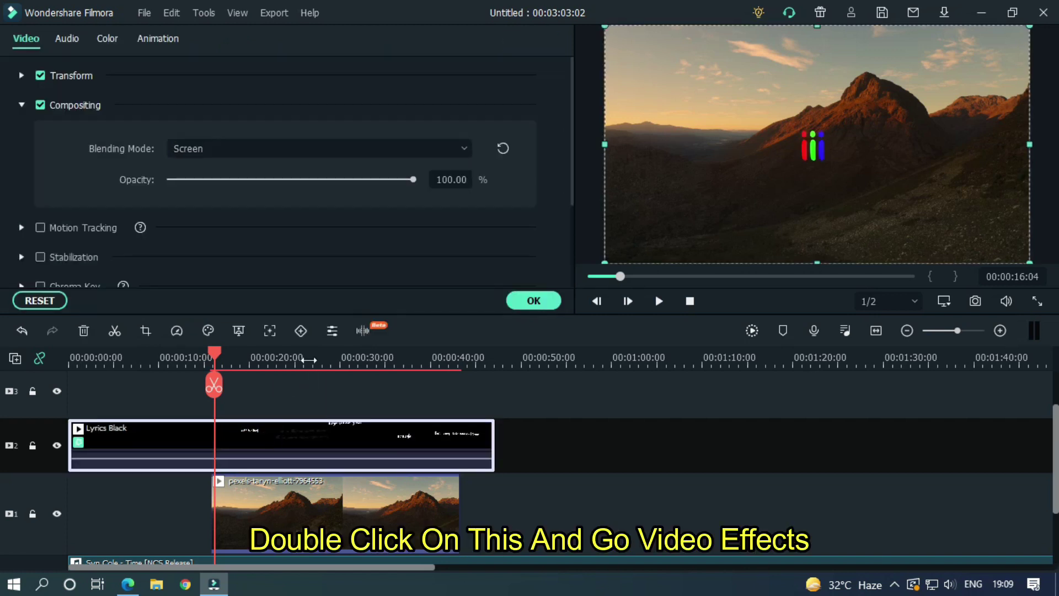
left_click(21, 105)
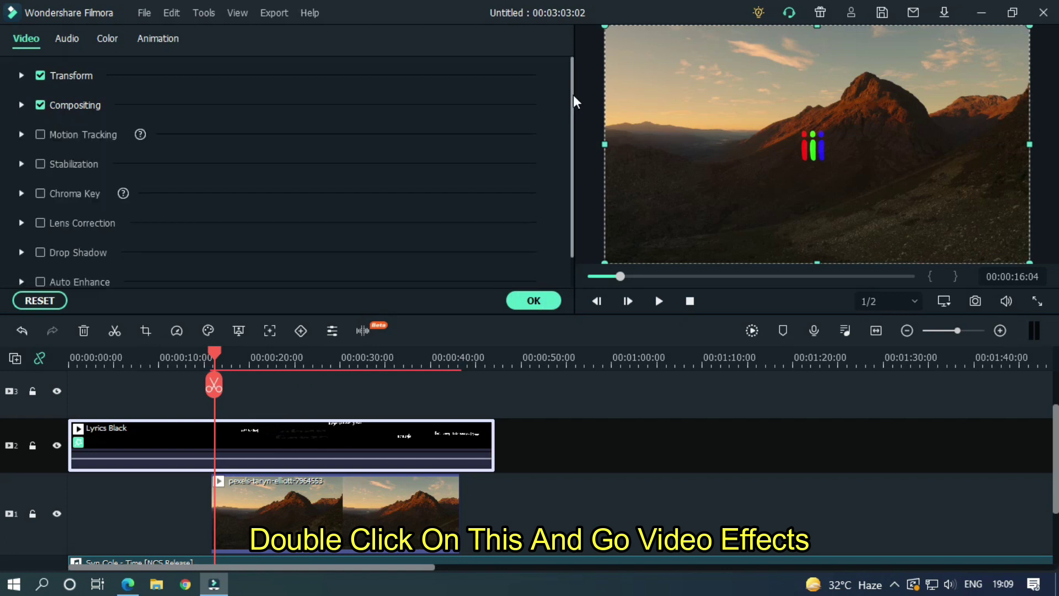
left_click_drag(573, 97, 414, 209)
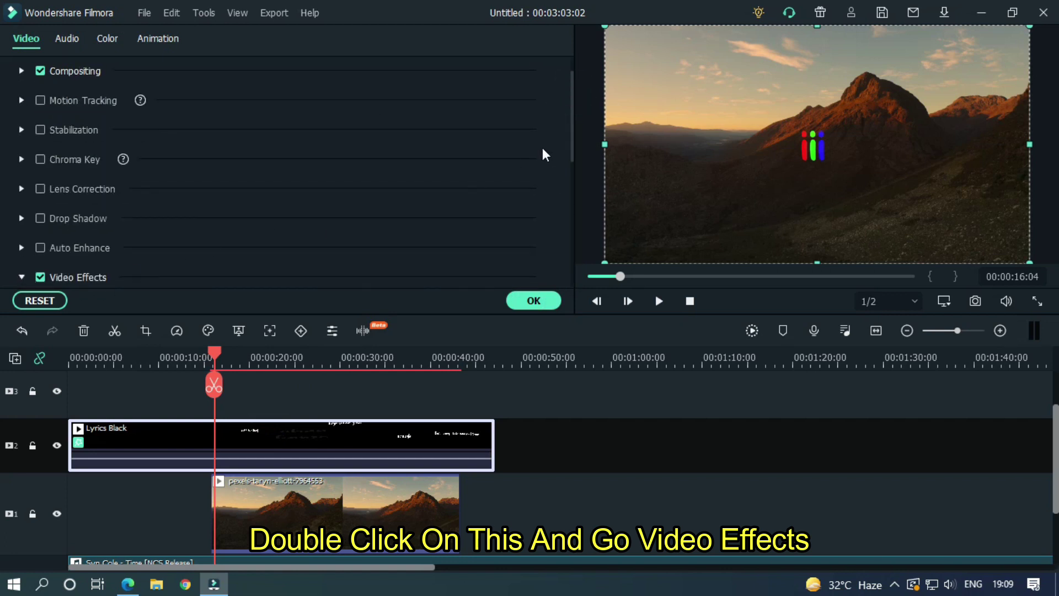
left_click_drag(571, 102, 579, 189)
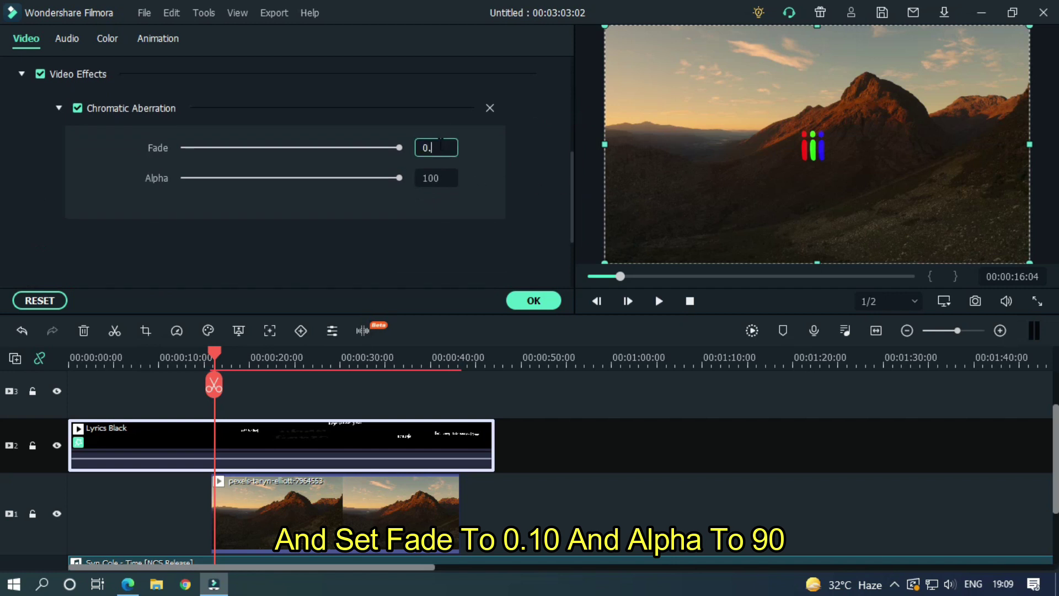
key("Return")
left_click(451, 177)
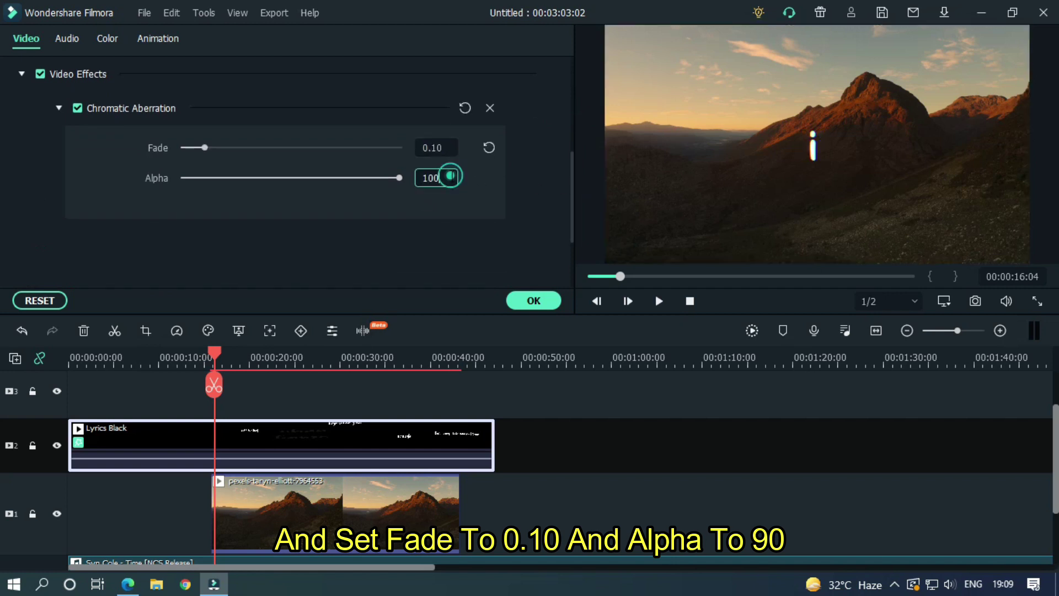
type("90")
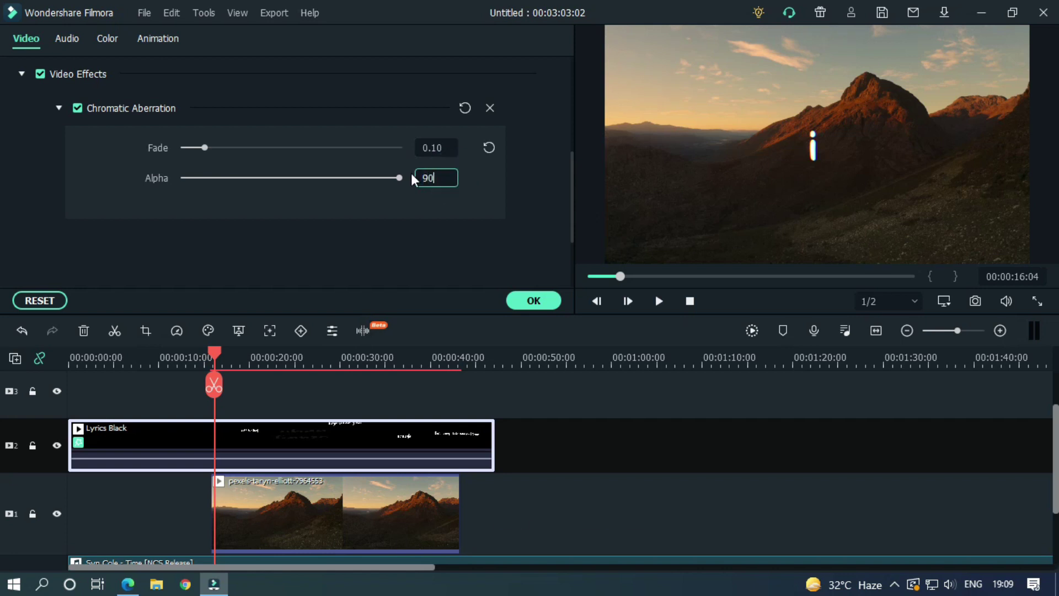
key("Return")
Preview the blended lyrics and stretch the mountain background clip to the end of the Lyrics Black clip, slowing it to 0.88x
left_click(532, 386)
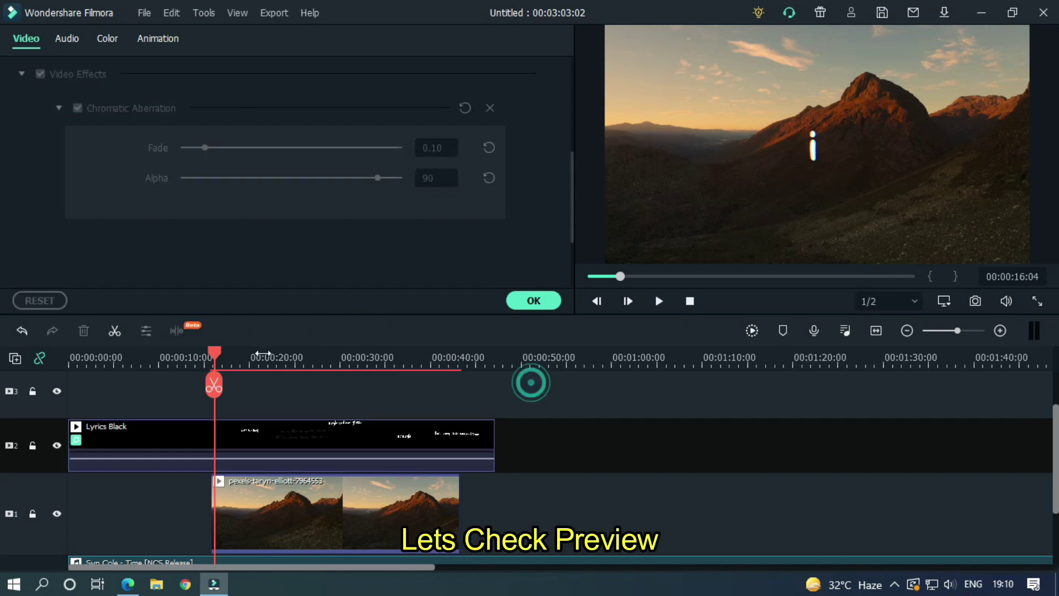
key("space")
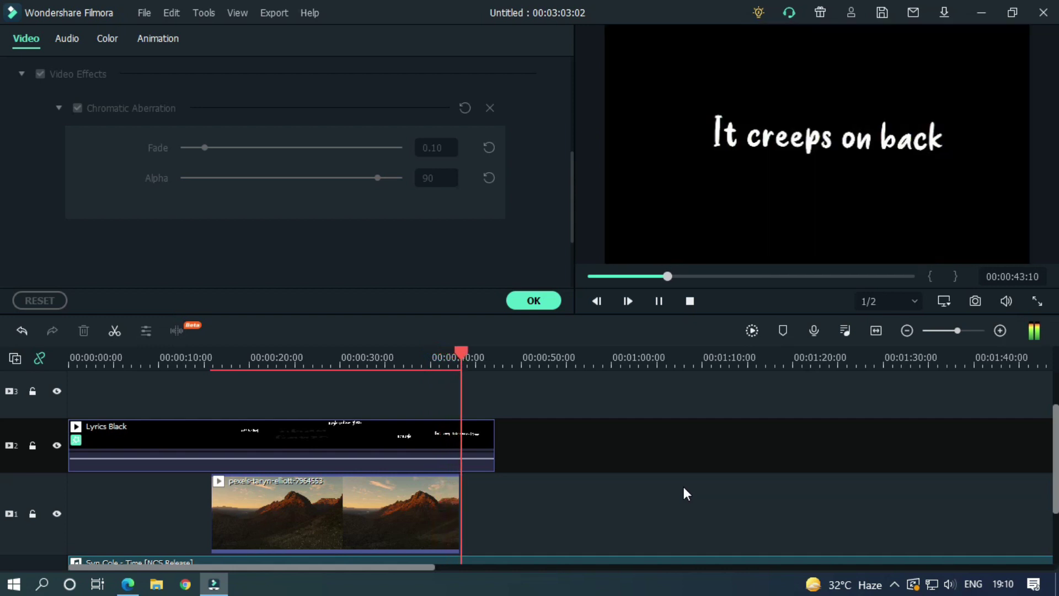
left_click(445, 491)
left_click_drag(457, 484, 495, 483)
key("space")
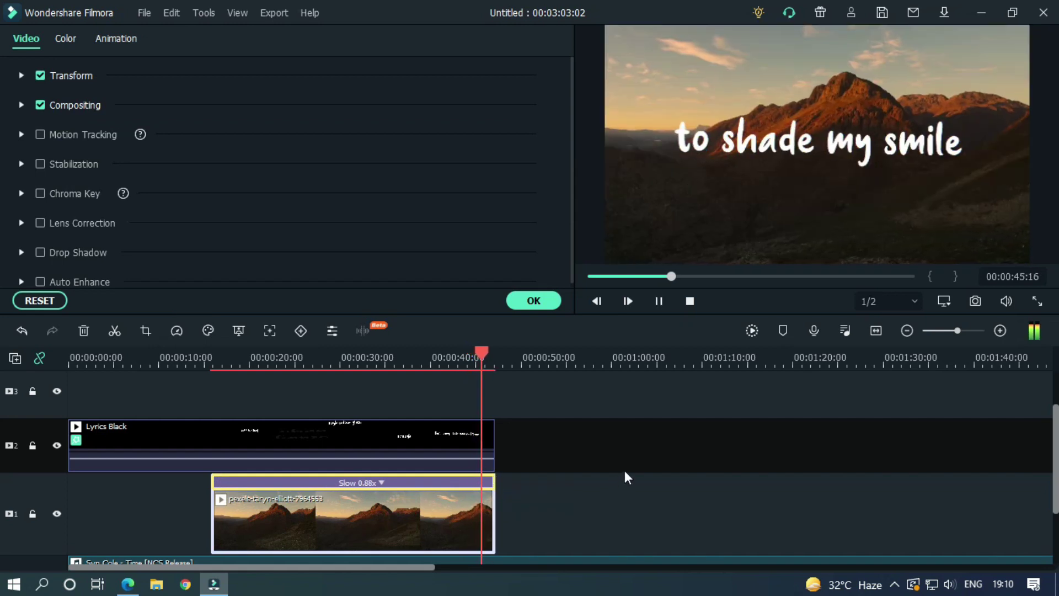
key("space")
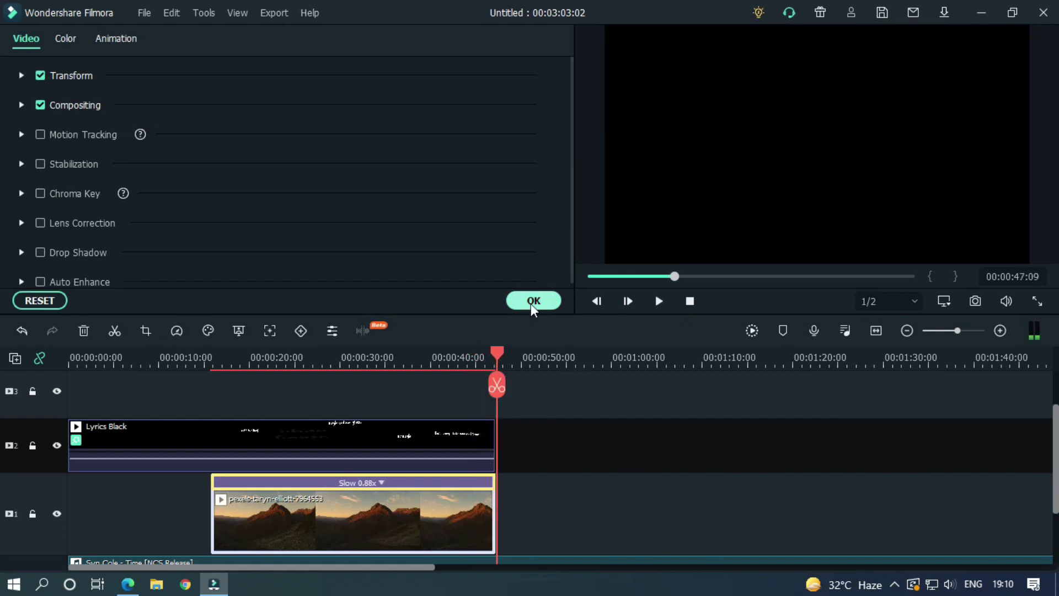
left_click(534, 301)
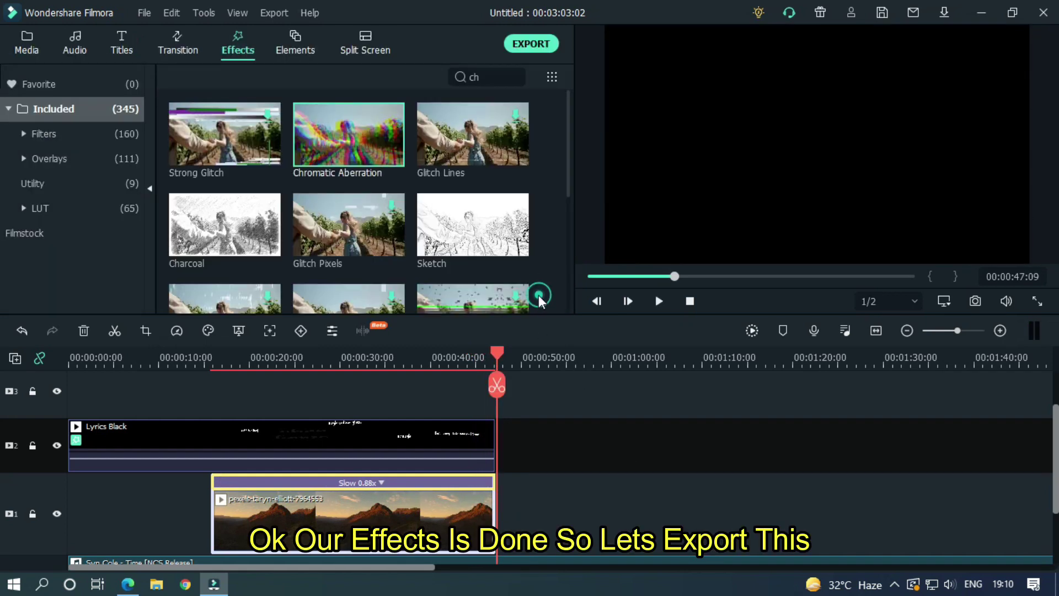
Open the local MP4 export settings and name the output file "Lyrics video"
left_click(541, 52)
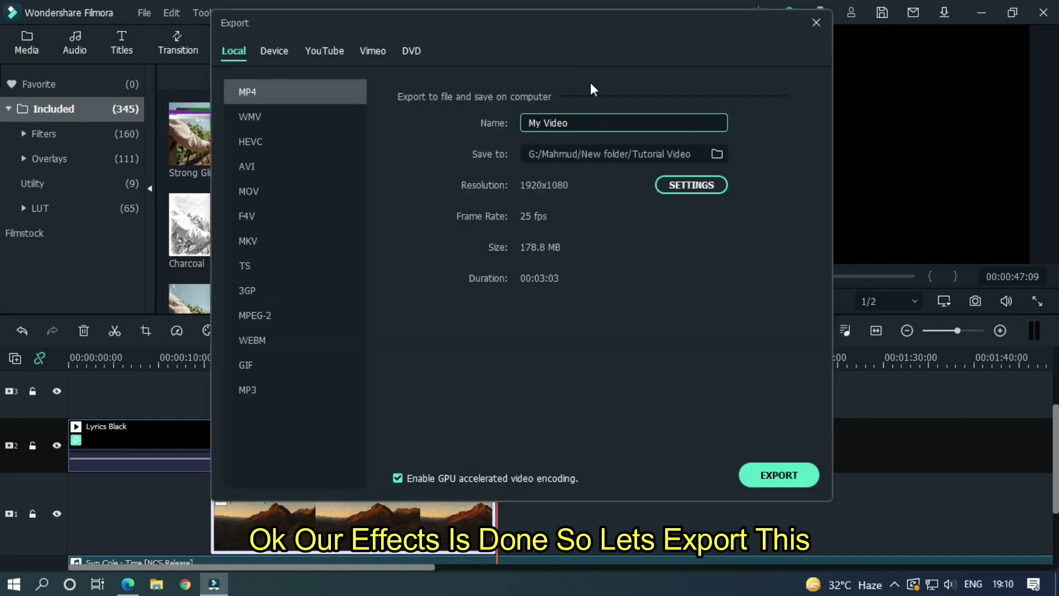
triple_click(601, 117)
type("Lyrics video")
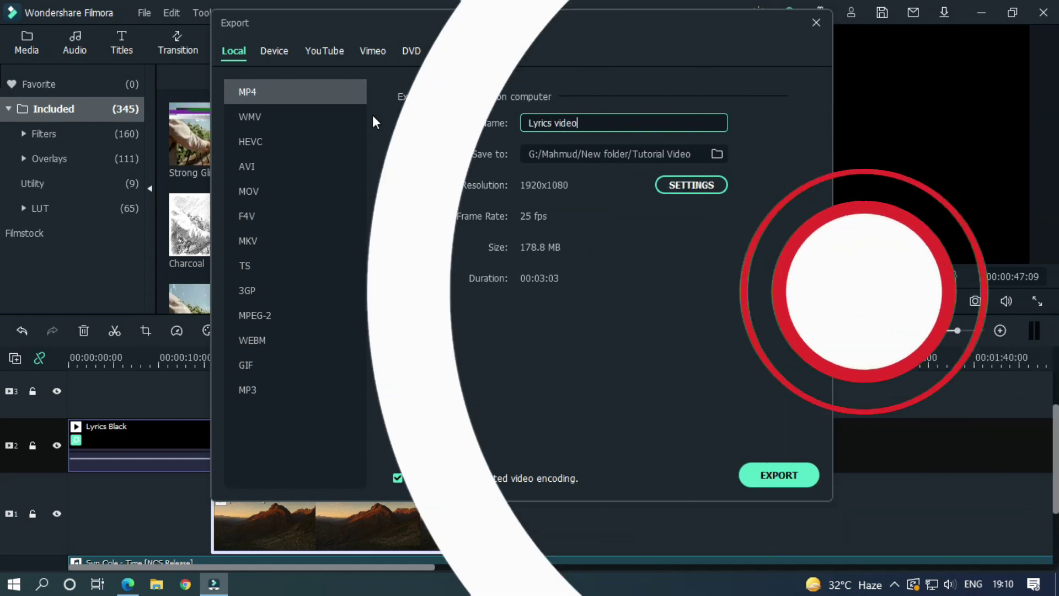